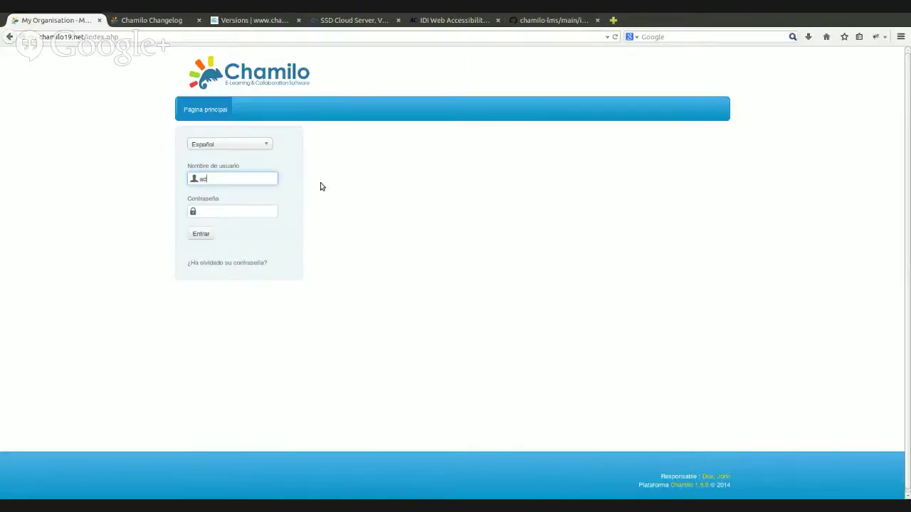
# Step: Log in with the administrator password, then preview the portal at narrow mobile width
pyautogui.press('Tab')
pyautogui.press('Return')
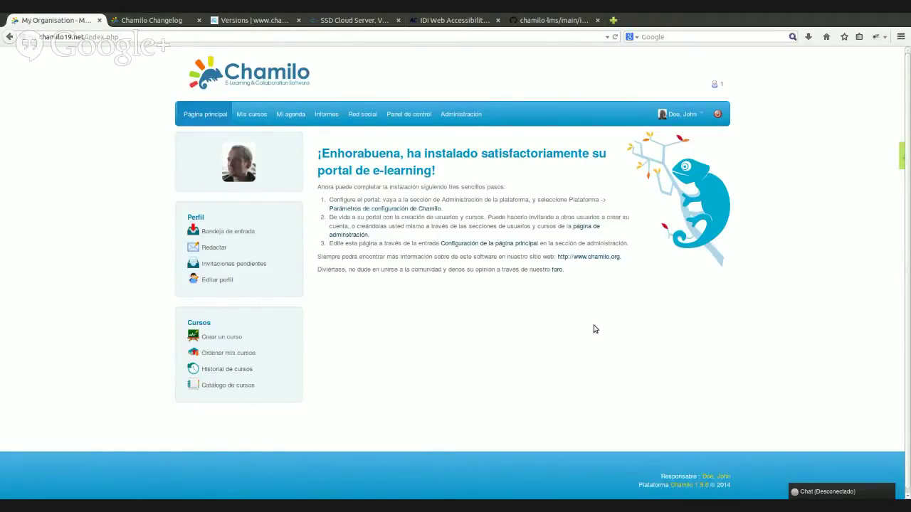
pyautogui.hotkey('ctrl', 'shift', 'm')
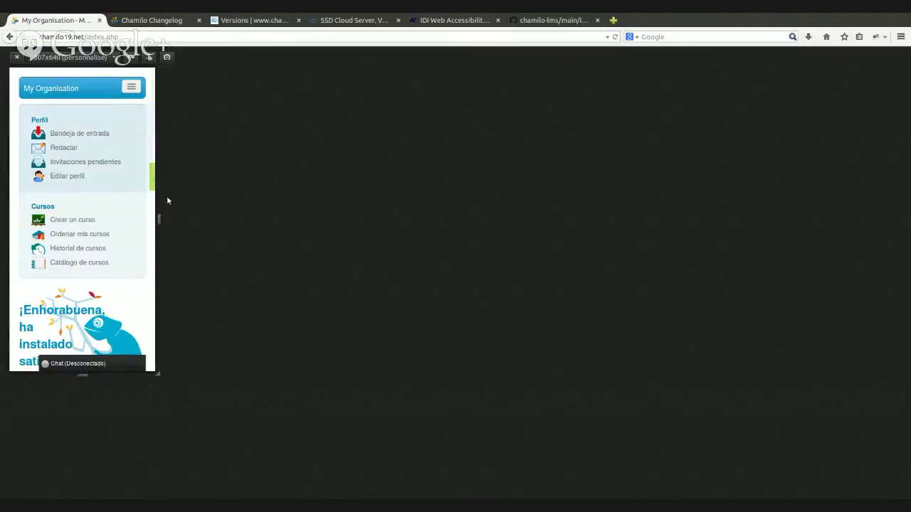
# Step: Resize the responsive preview until the portal home returns to its 1024x640 desktop layout
pyautogui.moveTo(159, 219); pyautogui.dragTo(284, 219)
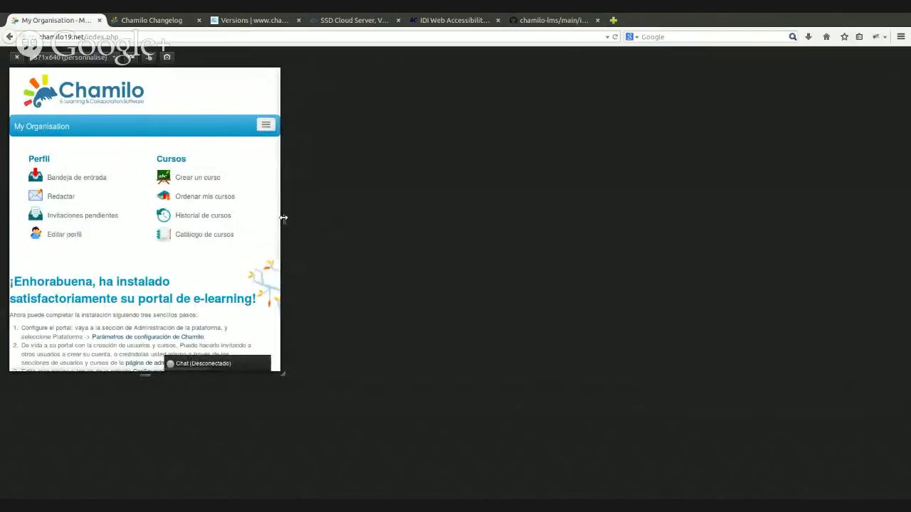
pyautogui.moveTo(283, 218); pyautogui.dragTo(274, 215)
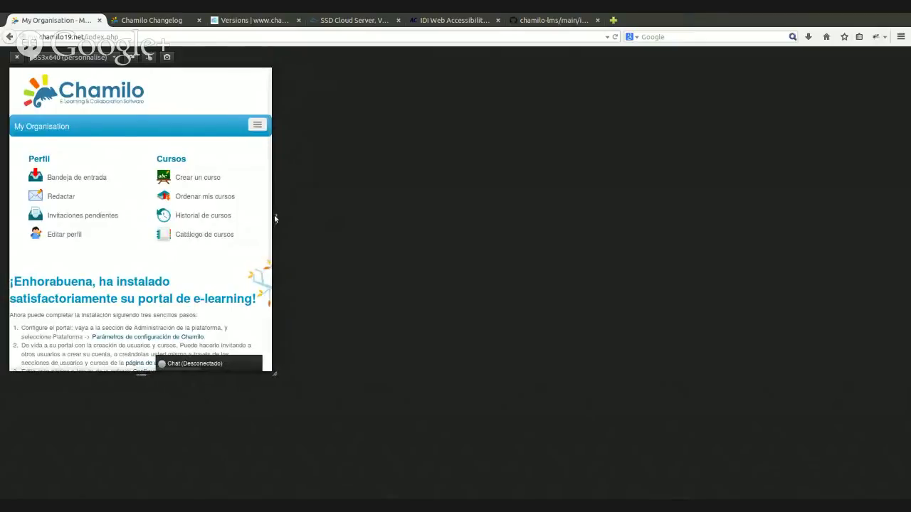
pyautogui.scroll(-4, 246, 210)
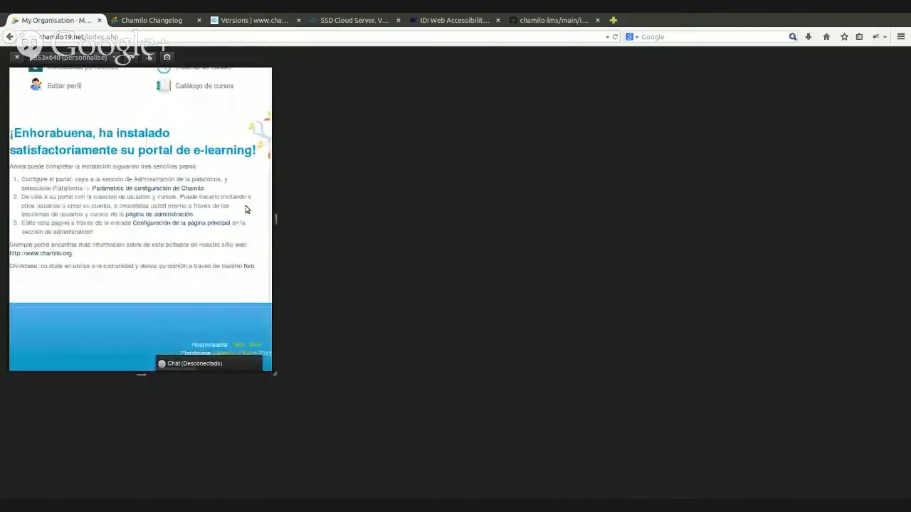
pyautogui.scroll(4, 247, 209)
pyautogui.scroll(1, 246, 210)
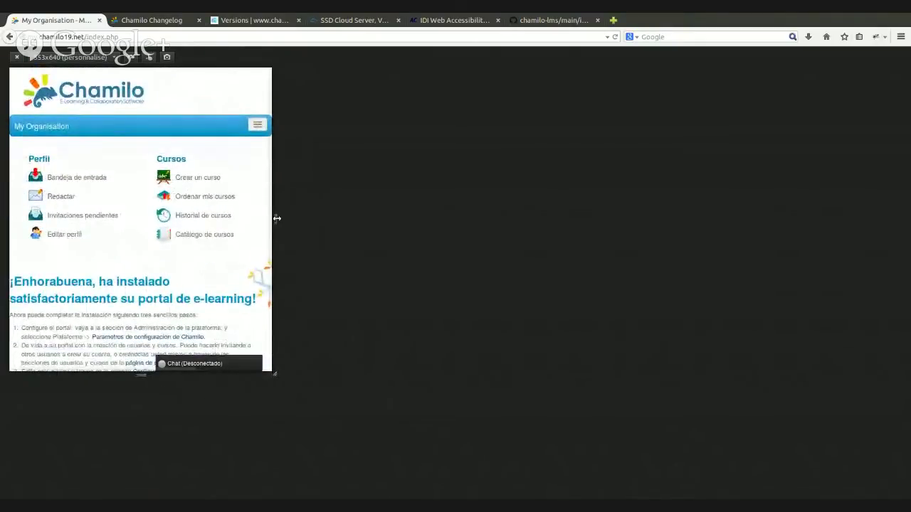
pyautogui.moveTo(276, 217); pyautogui.dragTo(496, 218)
pyautogui.scroll(-3, 208, 210)
pyautogui.scroll(3, 227, 203)
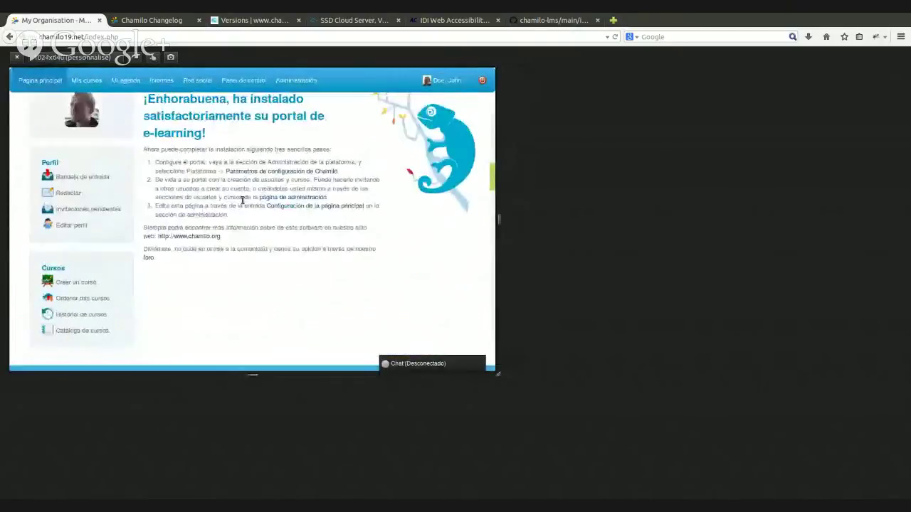
pyautogui.scroll(-2, 91, 274)
# Step: Create a new course named Demo
pyautogui.click(91, 274)
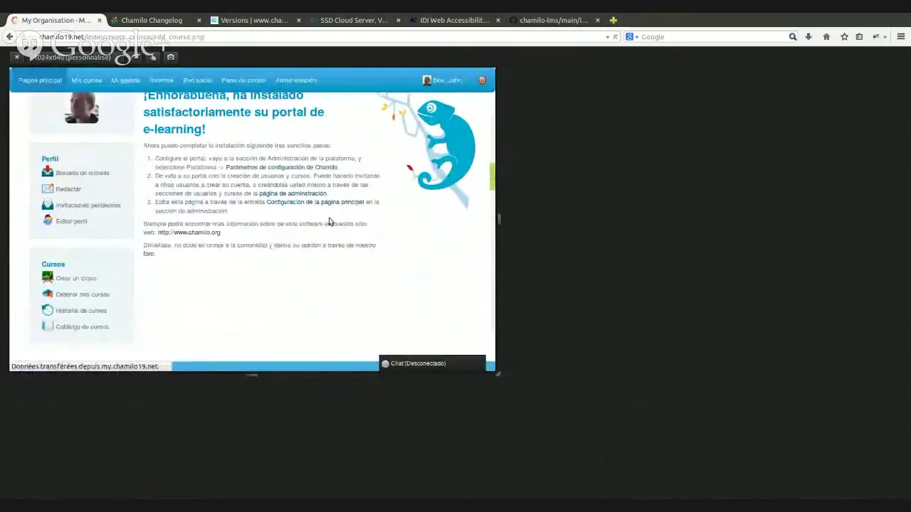
pyautogui.scroll(-1, 327, 219)
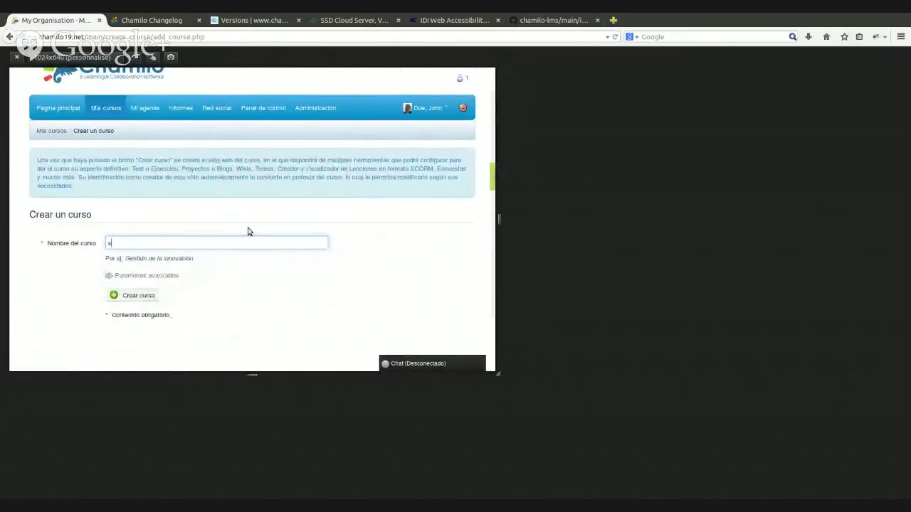
pyautogui.write('Demo')
pyautogui.press('Return')
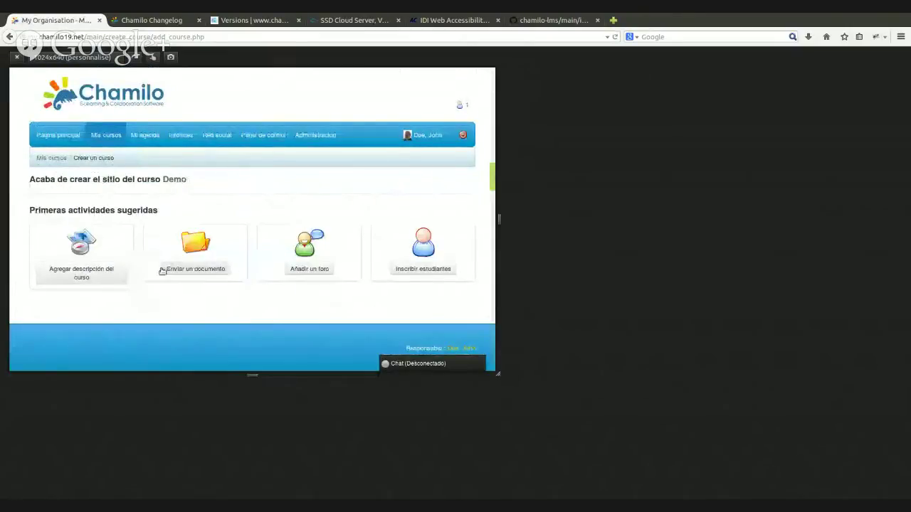
# Step: Visit the Demo documents area, then return to the course home and review its tools
pyautogui.click(185, 270)
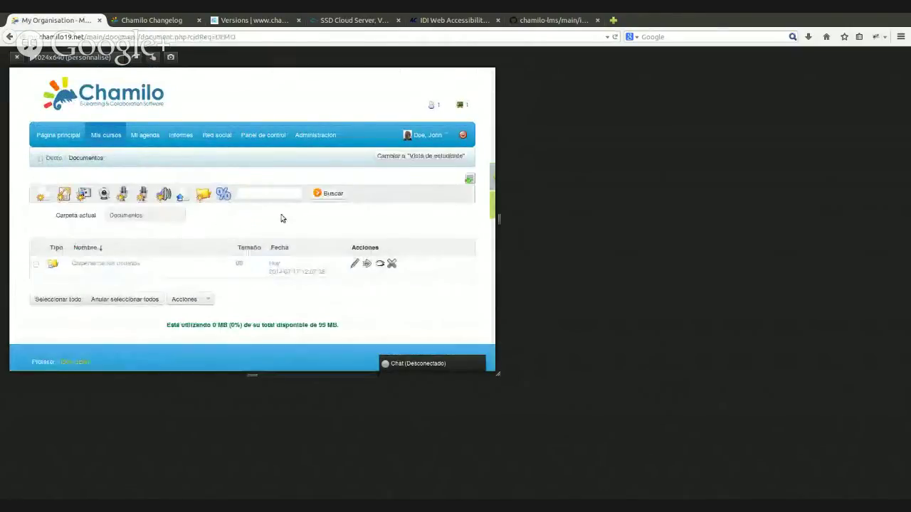
pyautogui.click(54, 158)
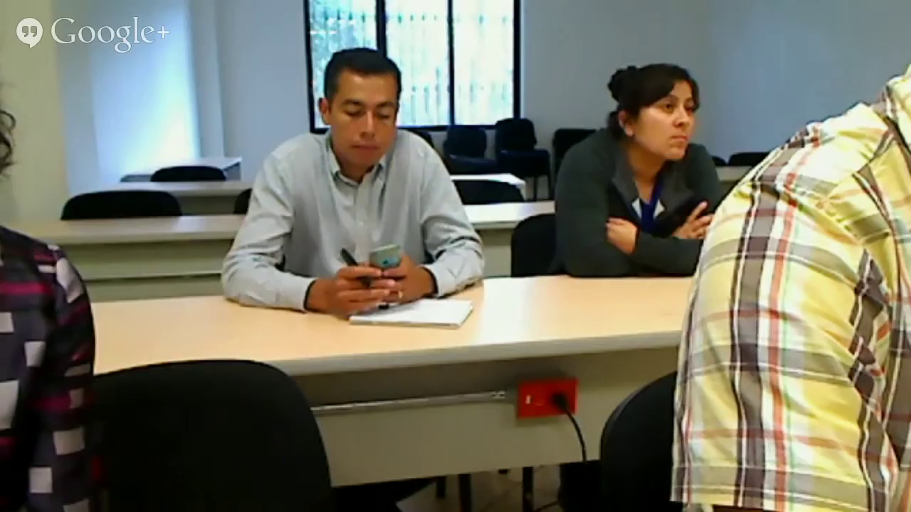
pyautogui.scroll(-2, 310, 199)
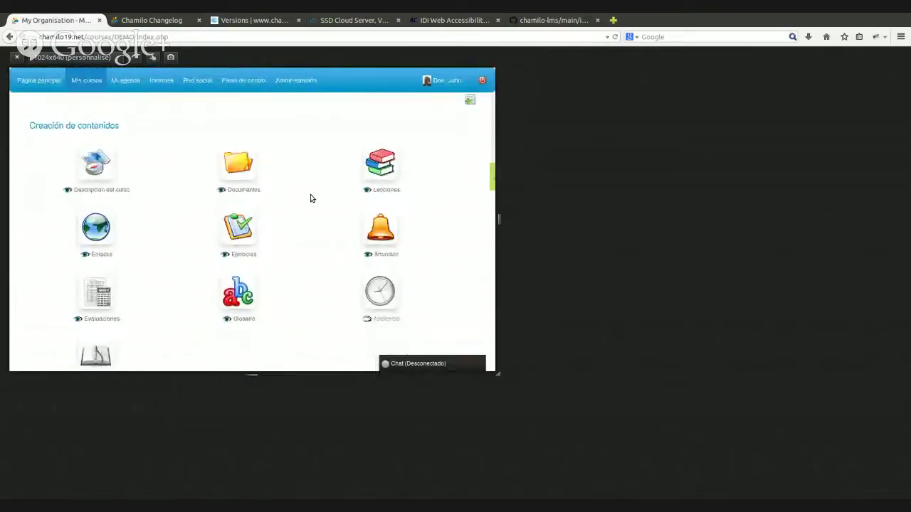
pyautogui.scroll(-5, 310, 198)
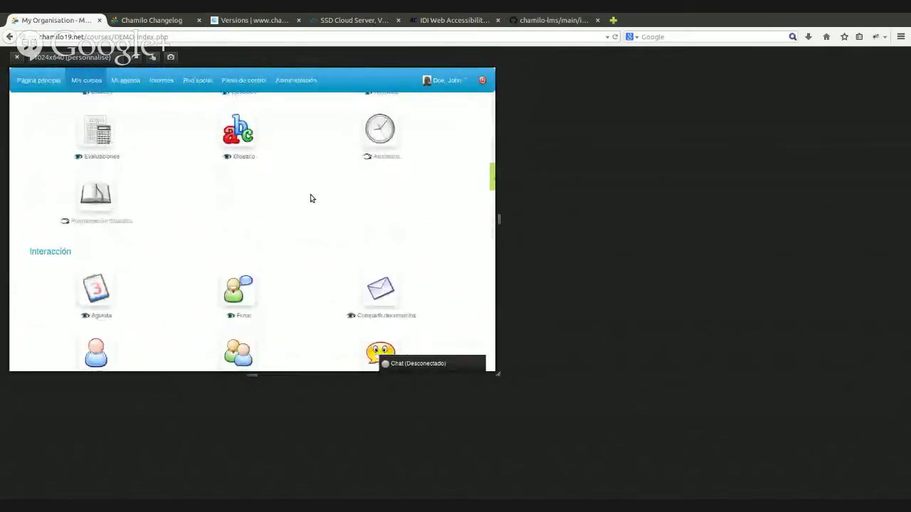
pyautogui.scroll(-7, 311, 198)
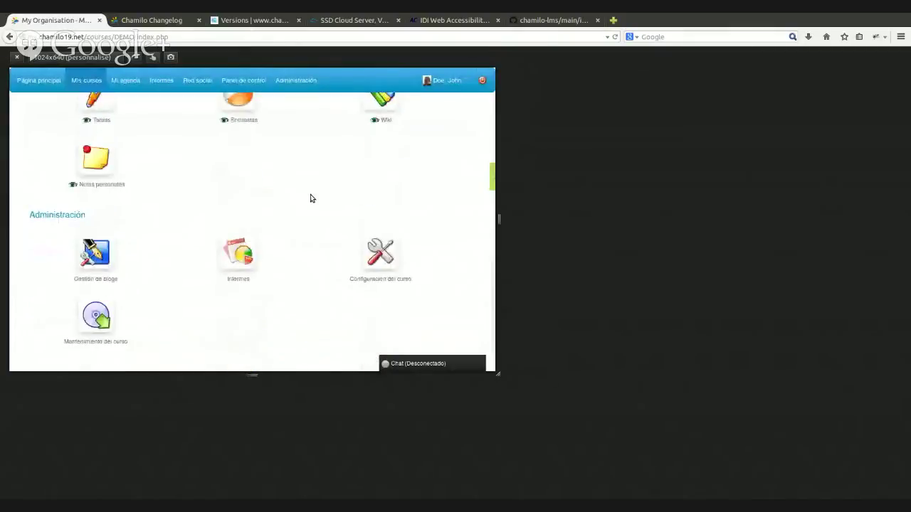
pyautogui.scroll(9, 310, 199)
pyautogui.scroll(5, 311, 199)
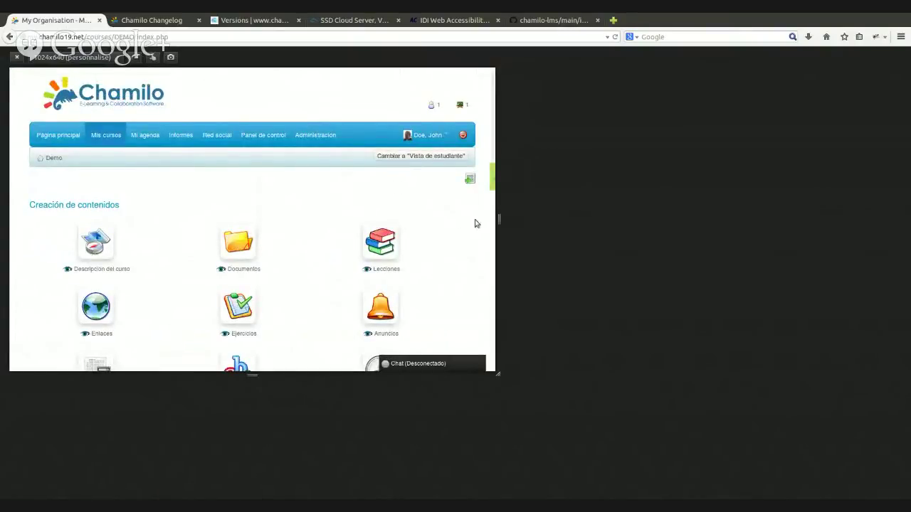
# Step: Resize the Demo course preview, close responsive view, and zoom the page in
pyautogui.moveTo(496, 220); pyautogui.dragTo(230, 220)
pyautogui.scroll(-3, 187, 220)
pyautogui.scroll(-10, 186, 220)
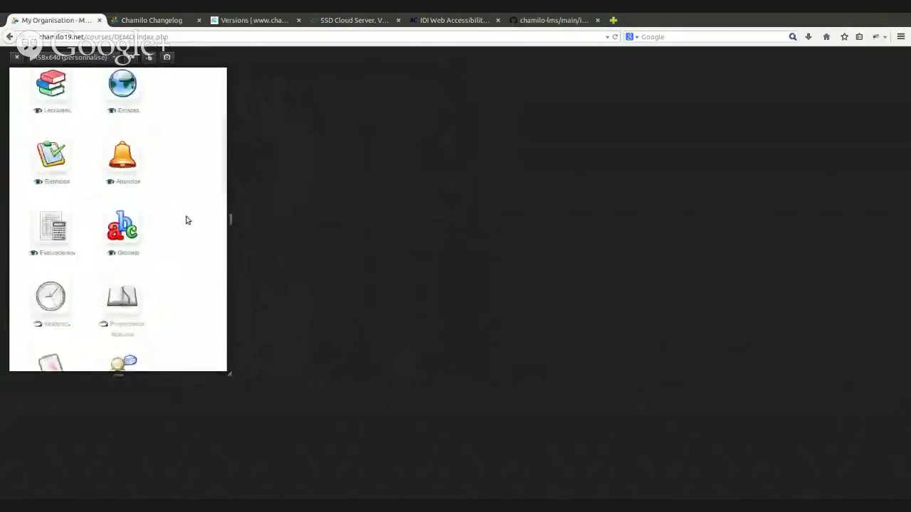
pyautogui.scroll(10, 186, 219)
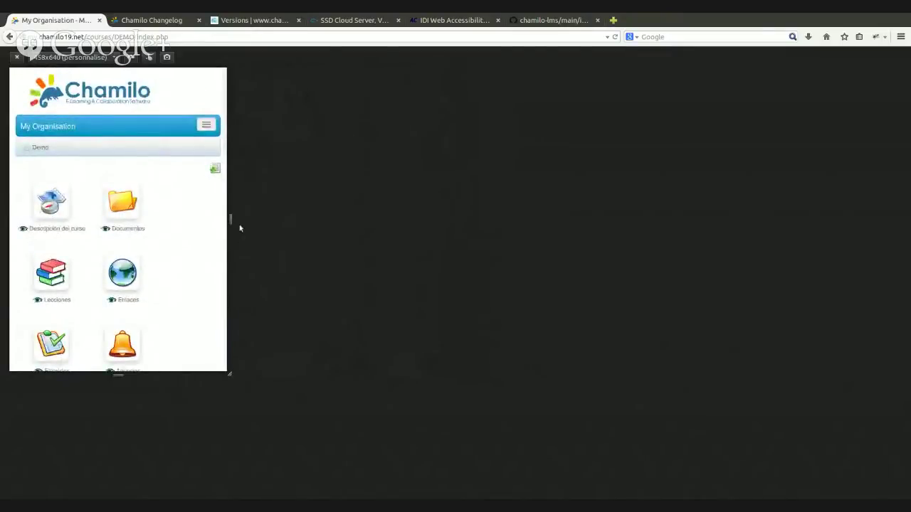
pyautogui.moveTo(230, 218); pyautogui.dragTo(363, 219)
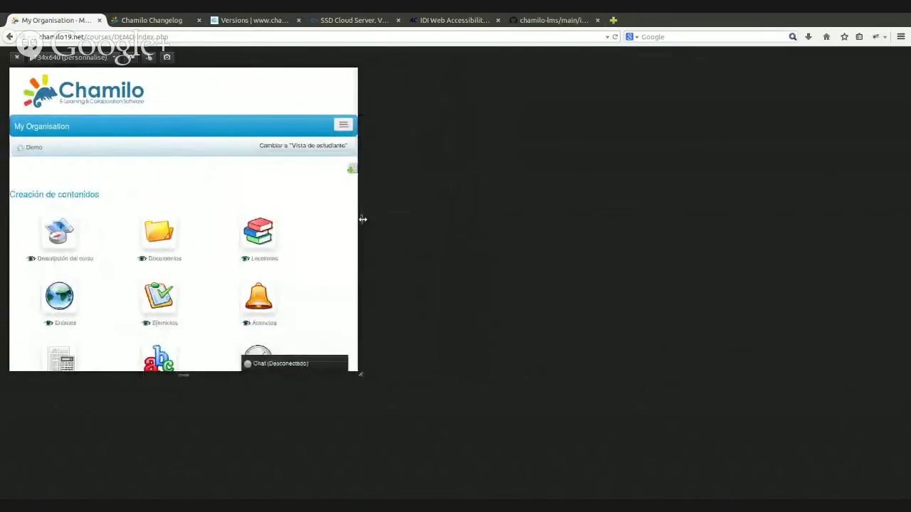
pyautogui.hotkey('ctrl', 'shift', 'm')
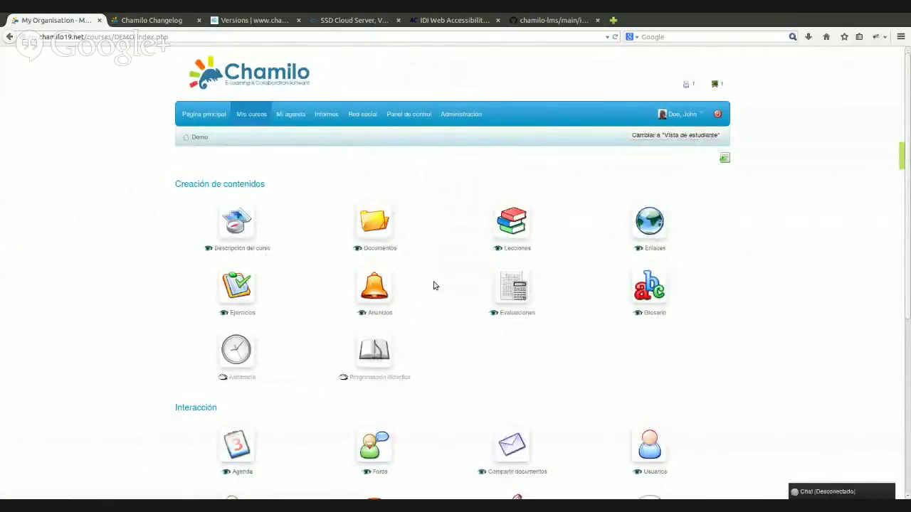
pyautogui.hotkey('ctrl', '+')
pyautogui.hotkey('ctrl', '+')
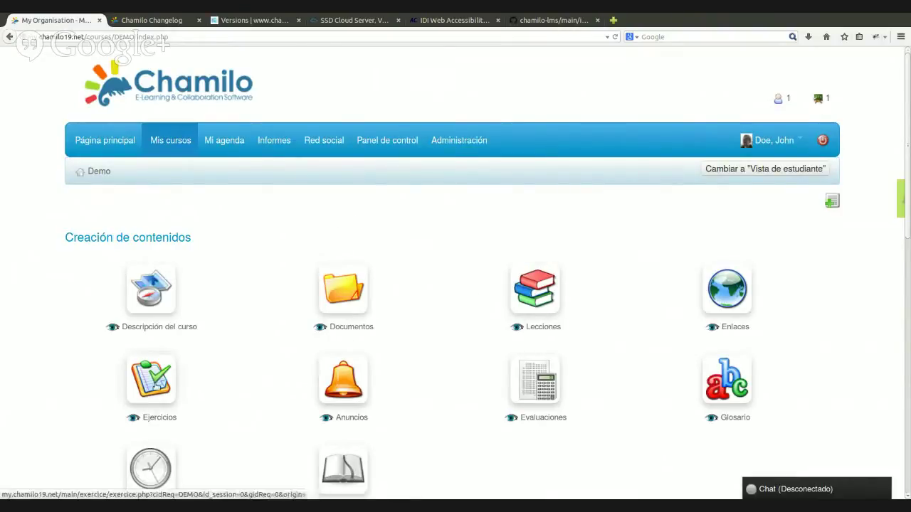
pyautogui.click(150, 380)
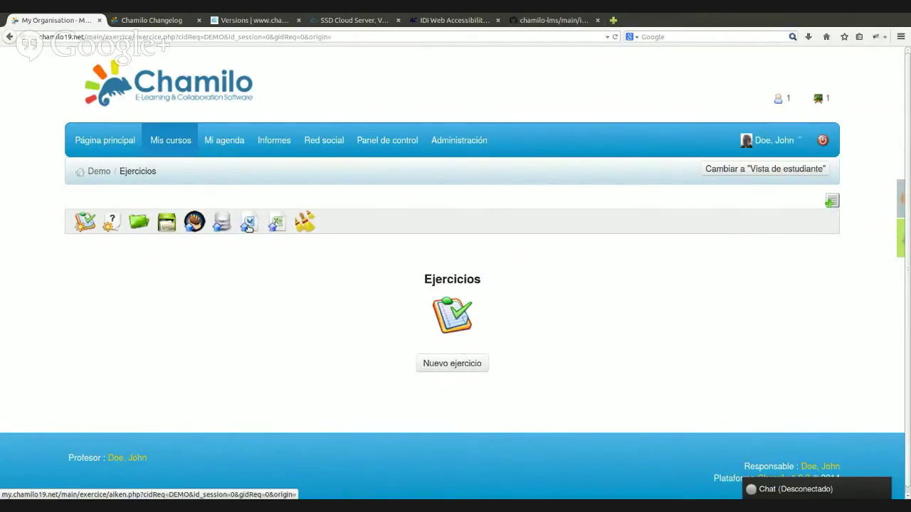
pyautogui.click(248, 227)
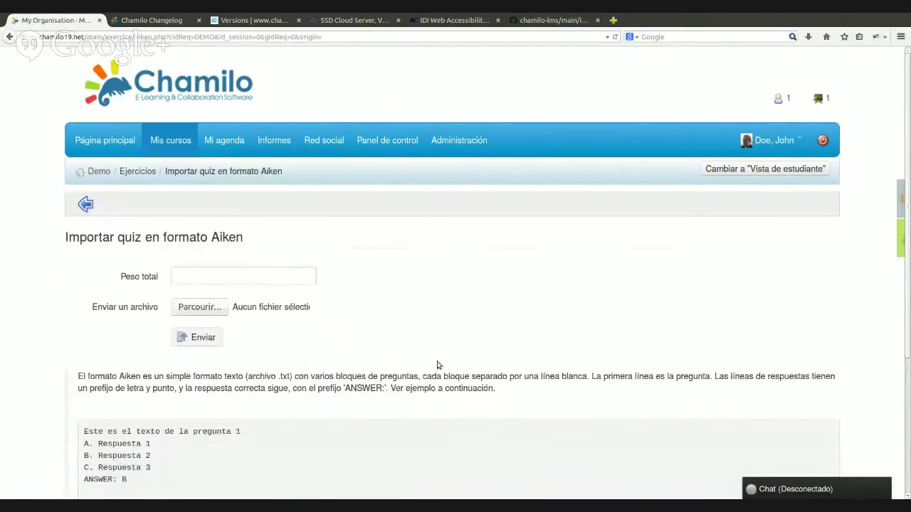
pyautogui.scroll(-5, 437, 364)
pyautogui.moveTo(83, 248); pyautogui.dragTo(654, 395)
pyautogui.click(647, 397)
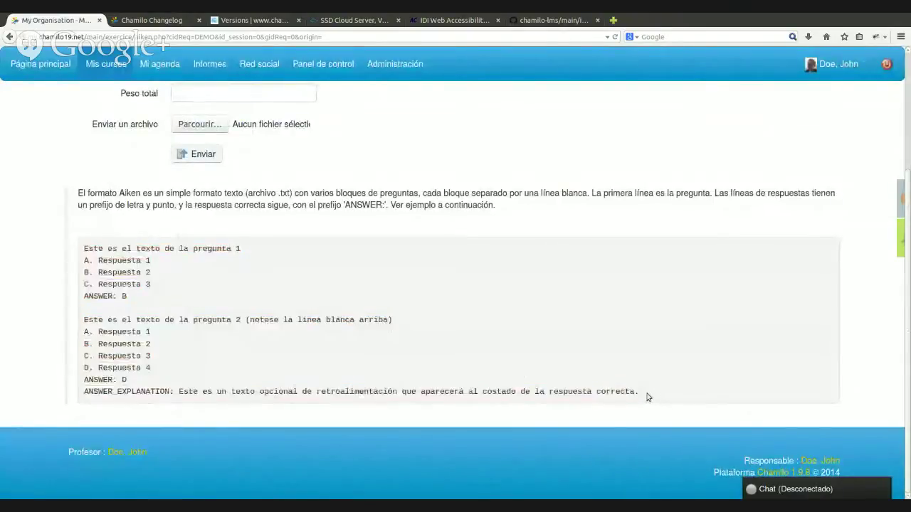
pyautogui.scroll(1, 320, 273)
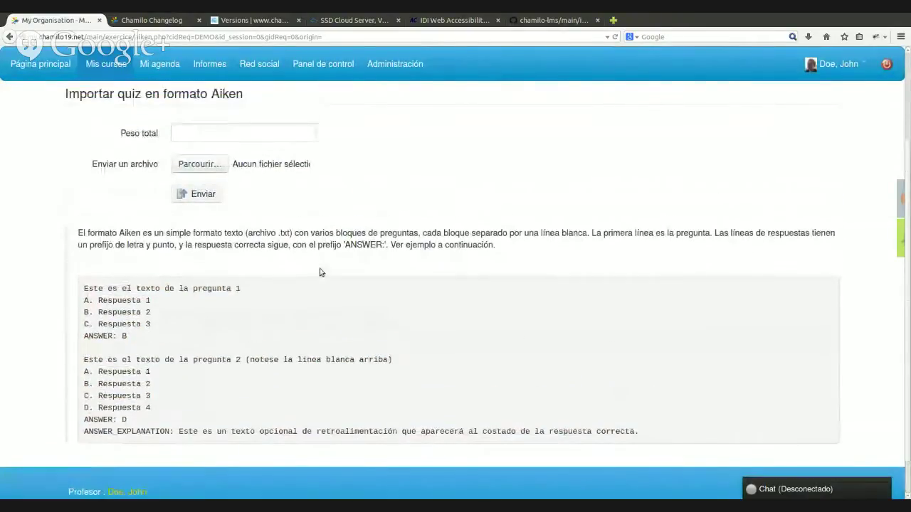
pyautogui.scroll(4, 320, 272)
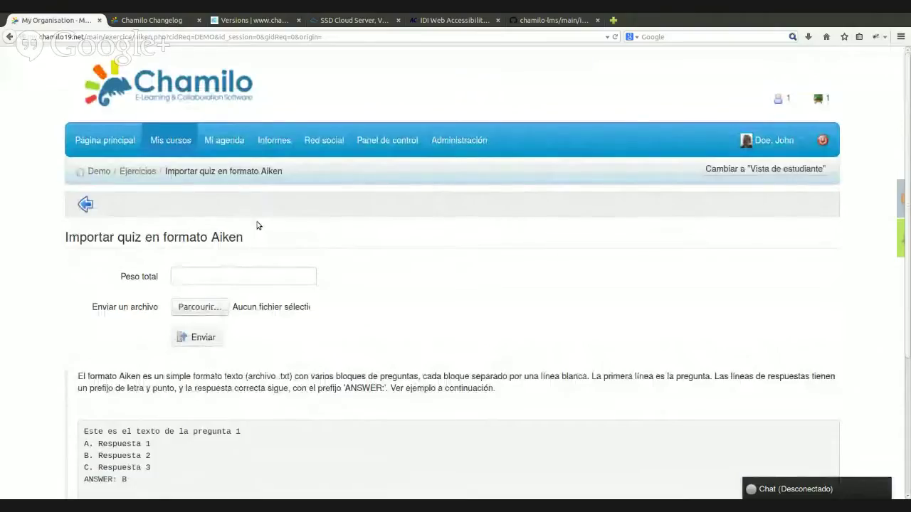
pyautogui.click(228, 277)
pyautogui.write('campus')
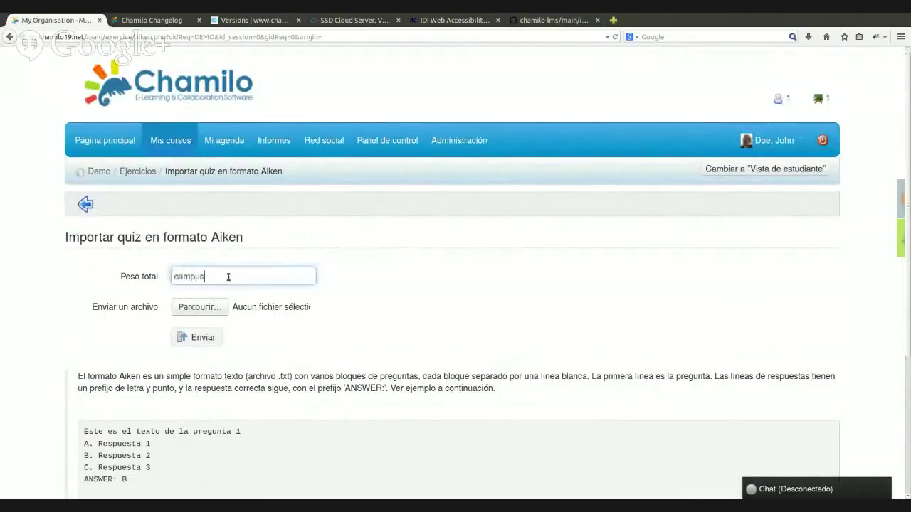
pyautogui.write('.chamilo.org')
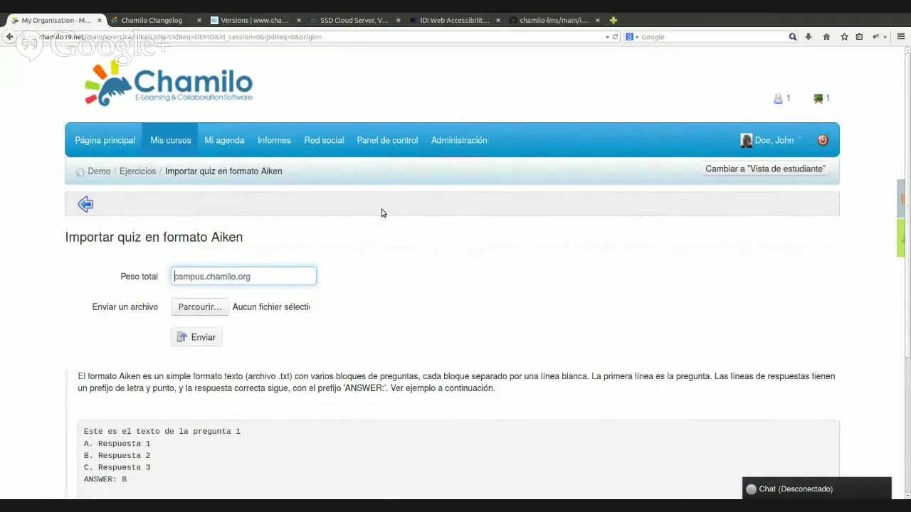
pyautogui.write('https://')
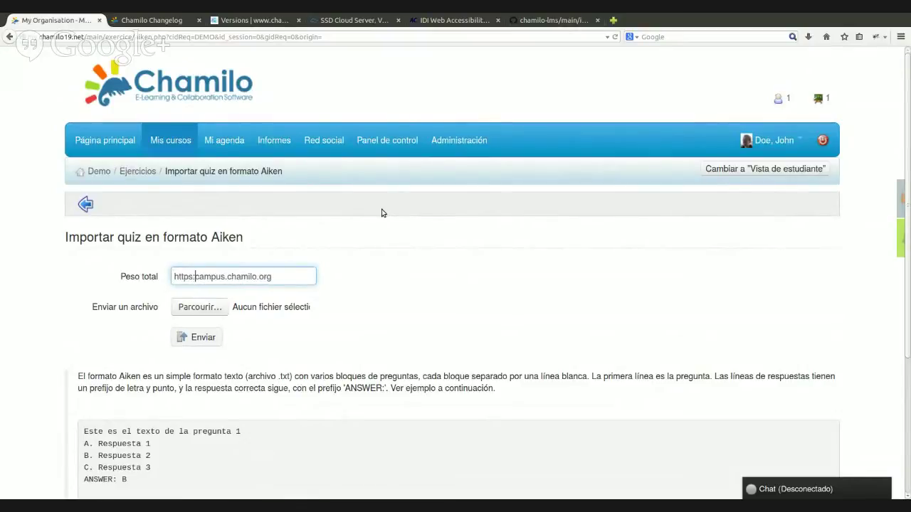
pyautogui.press('Return')
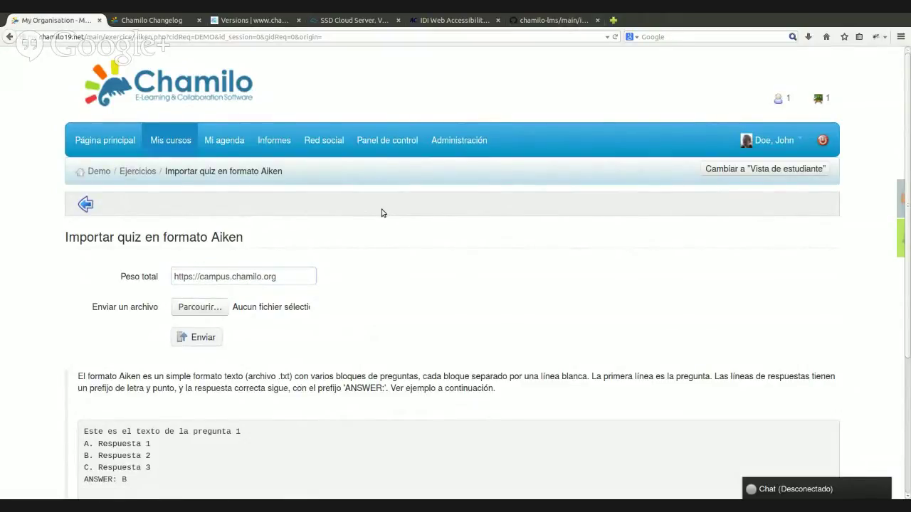
pyautogui.click(291, 274)
pyautogui.moveTo(291, 272); pyautogui.dragTo(25, 247)
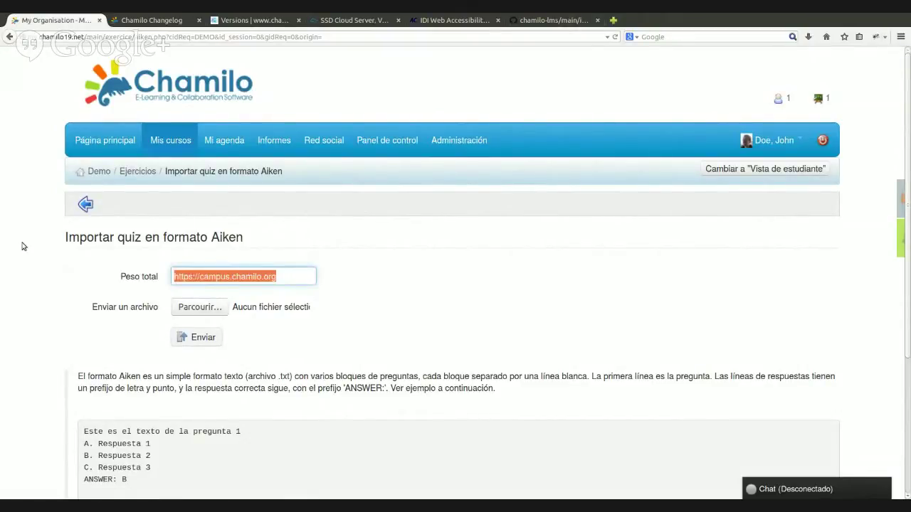
pyautogui.click(364, 278)
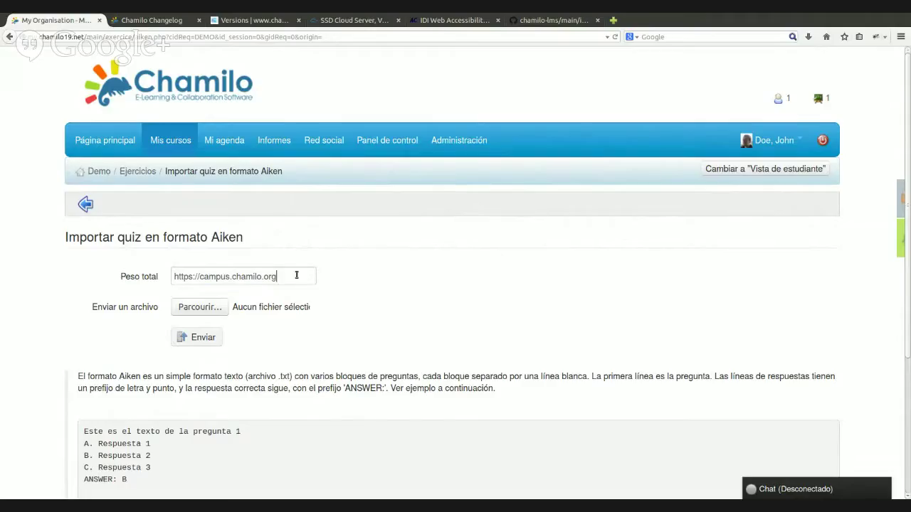
pyautogui.moveTo(296, 276); pyautogui.dragTo(41, 237)
pyautogui.press('BackSpace')
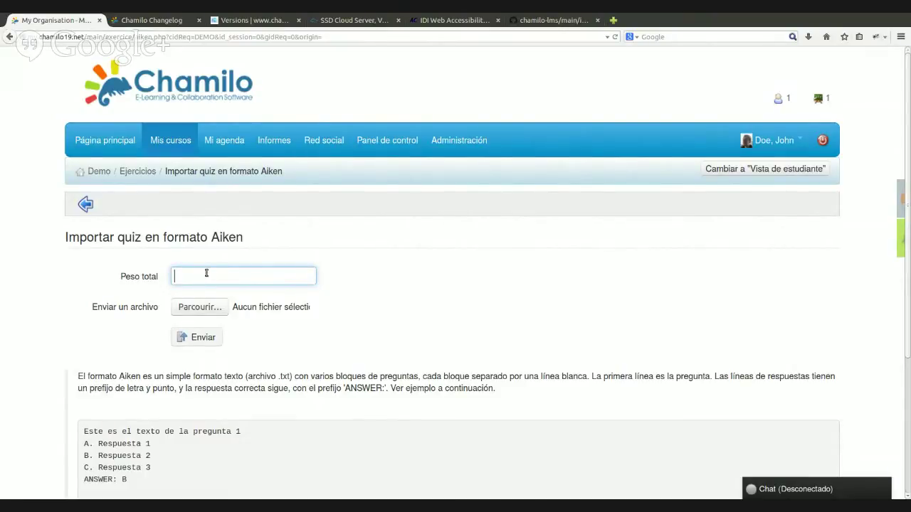
pyautogui.scroll(-1, 262, 343)
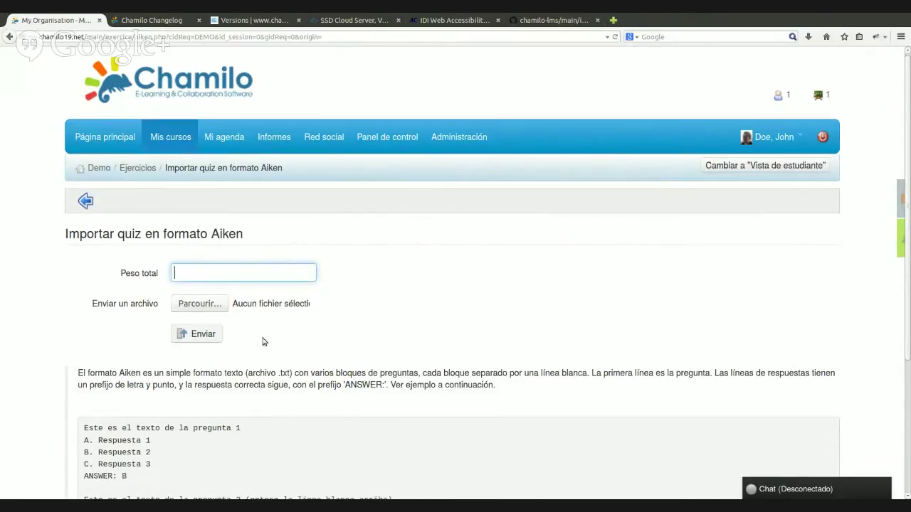
pyautogui.scroll(-3, 263, 343)
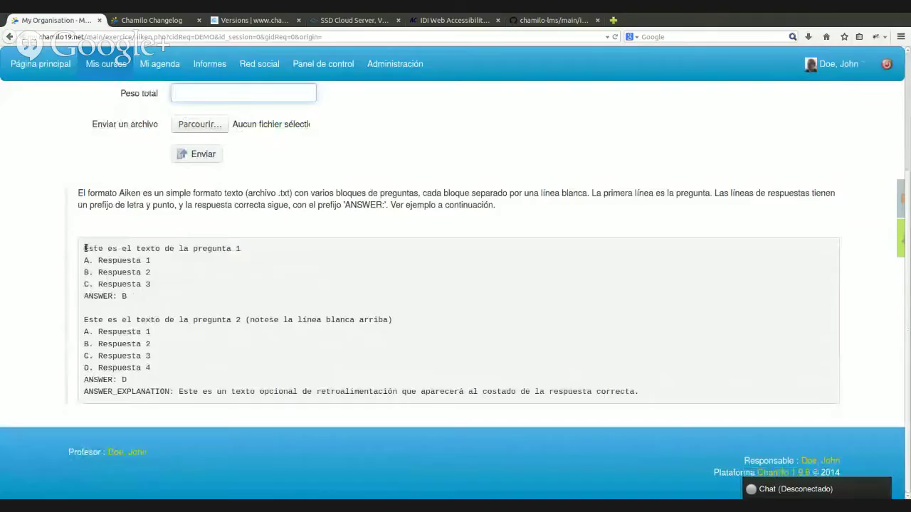
pyautogui.moveTo(85, 248); pyautogui.dragTo(525, 353)
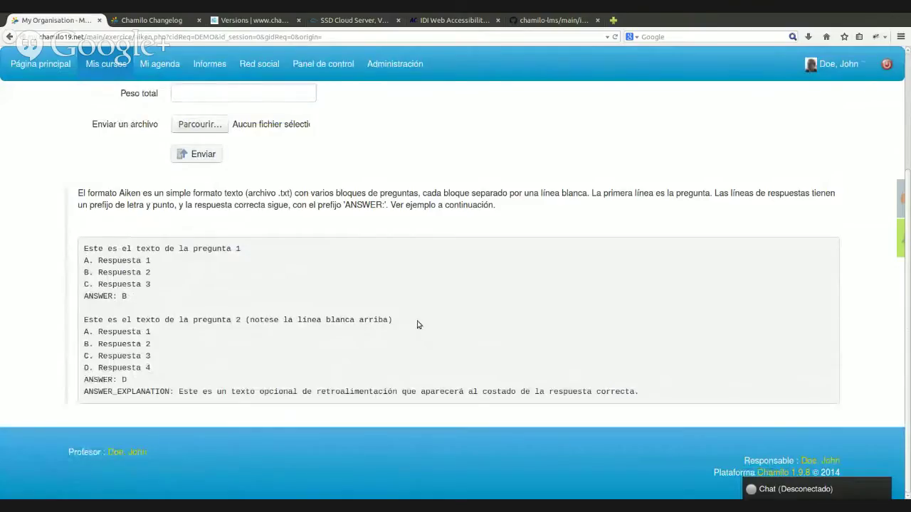
pyautogui.scroll(1, 418, 325)
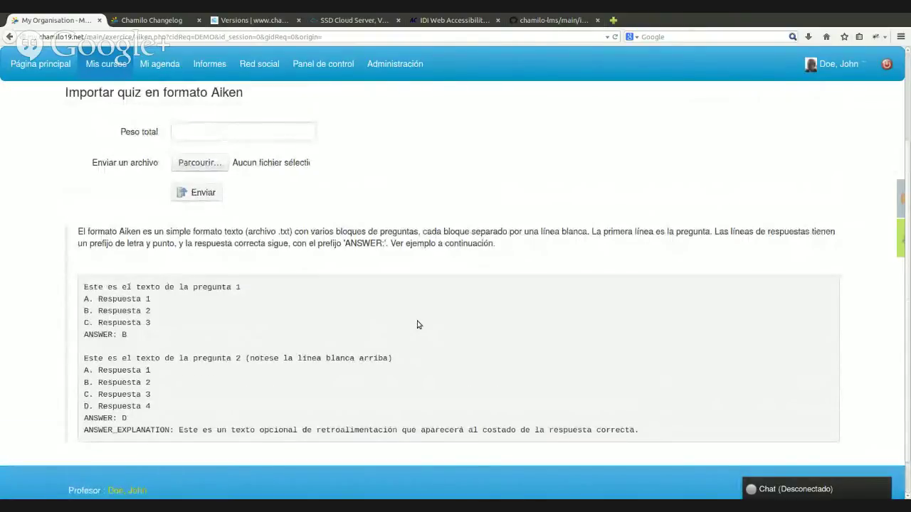
# Step: Import AIKEN-enviar.txt as an Aiken quiz with a total weight of 20
pyautogui.scroll(3, 418, 324)
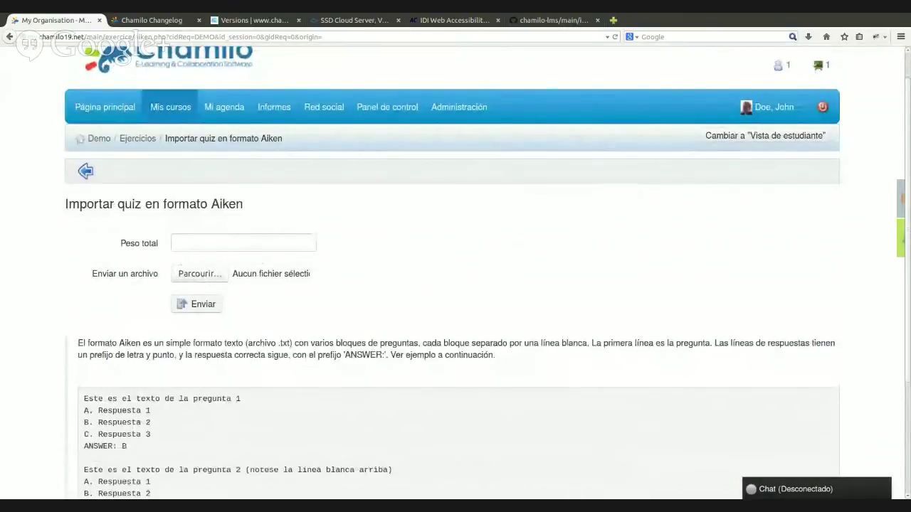
pyautogui.click(617, 386)
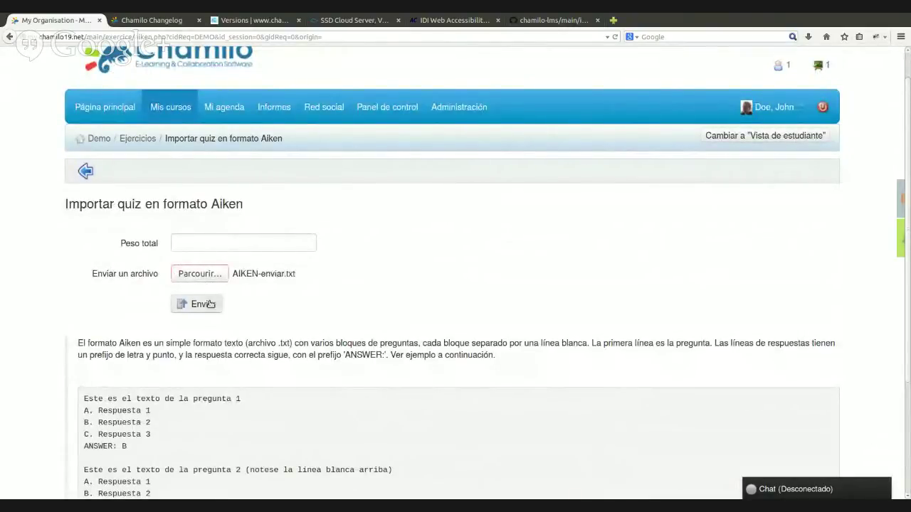
pyautogui.click(229, 245)
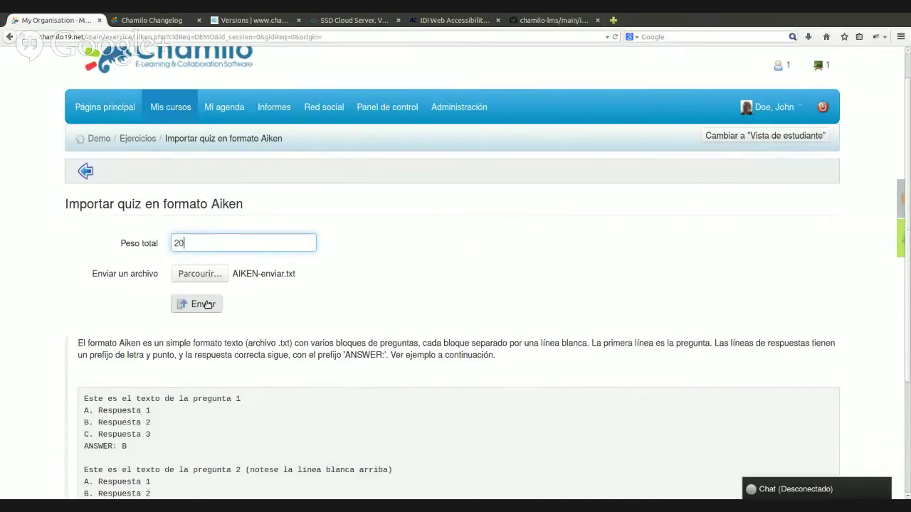
pyautogui.click(201, 305)
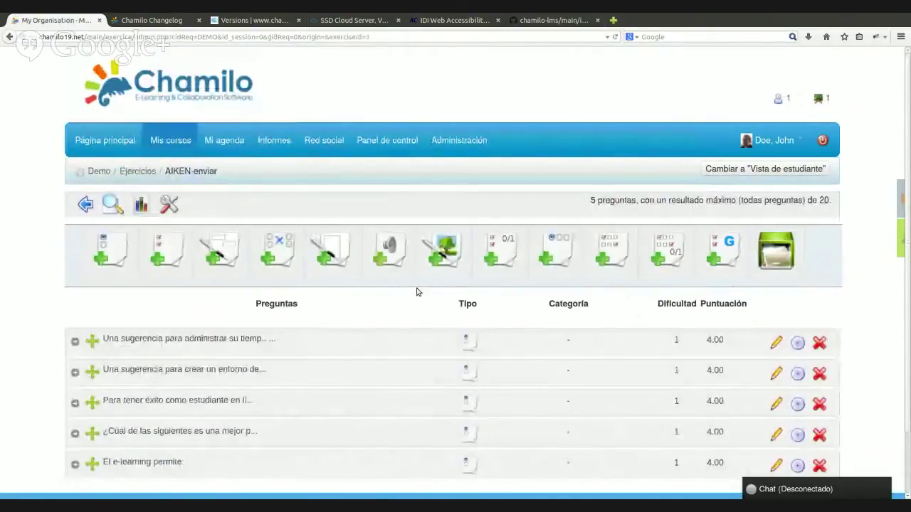
# Step: Expand and collapse the first imported question to check its answers in the 5-question list
pyautogui.scroll(-1, 221, 391)
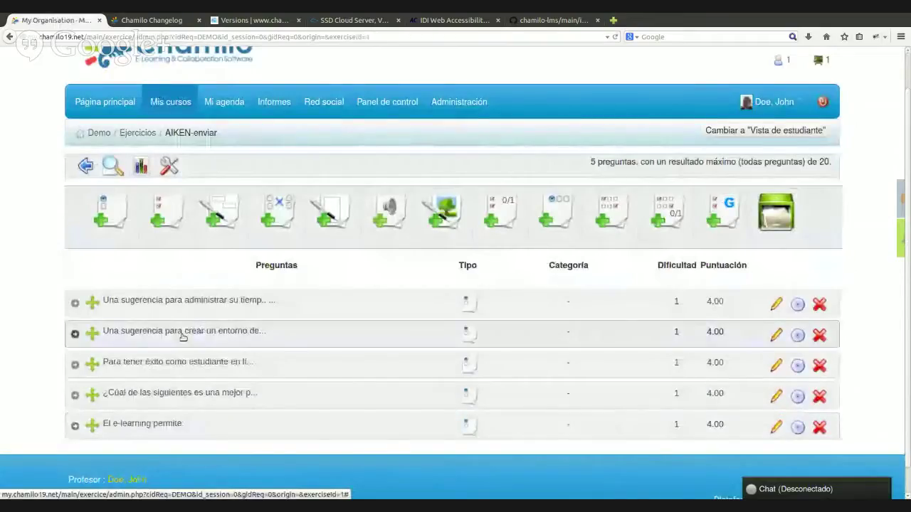
pyautogui.click(74, 303)
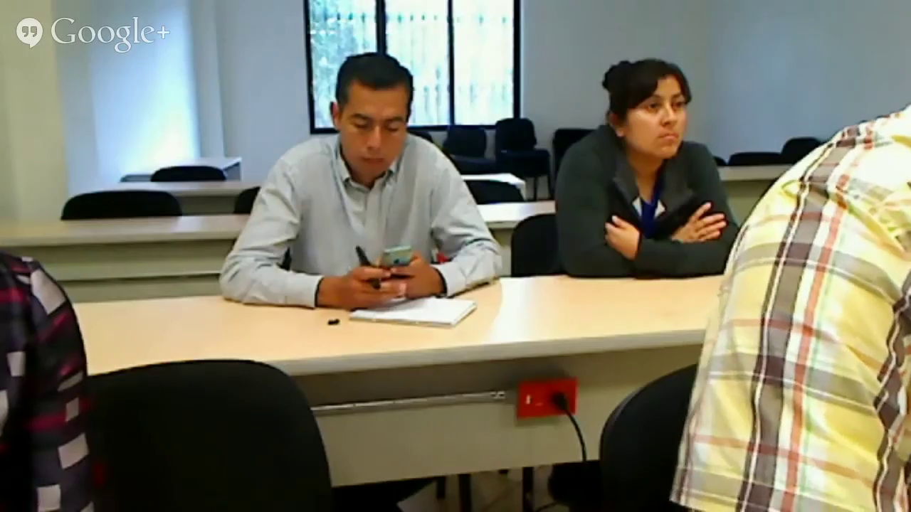
pyautogui.scroll(-4, 289, 308)
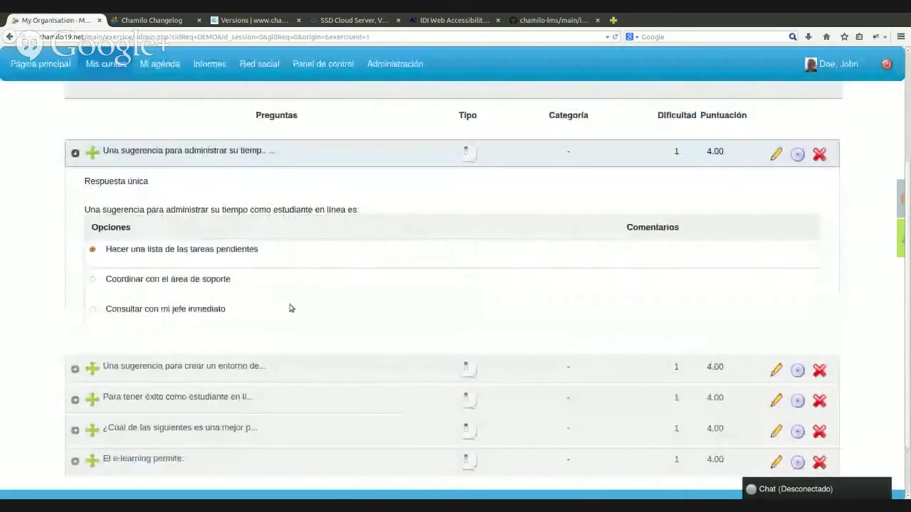
pyautogui.scroll(1, 290, 308)
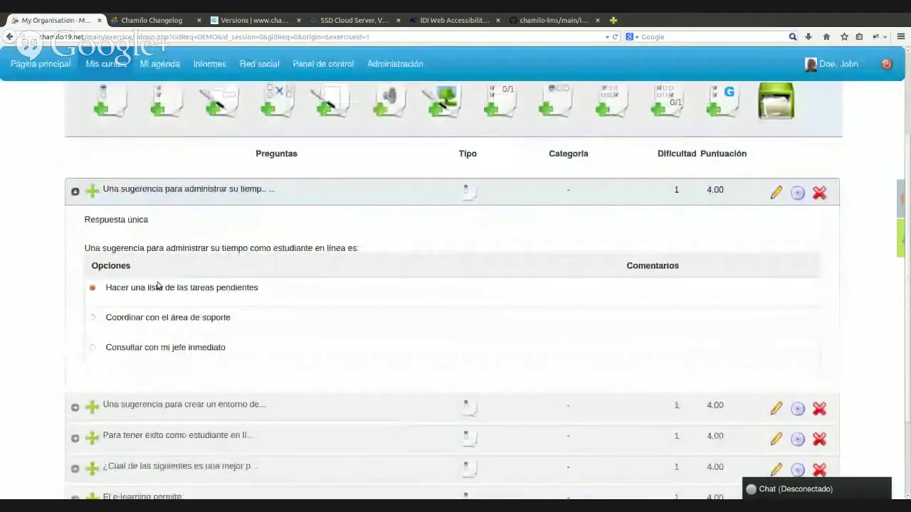
pyautogui.click(75, 191)
pyautogui.scroll(3, 261, 231)
pyautogui.scroll(1, 304, 274)
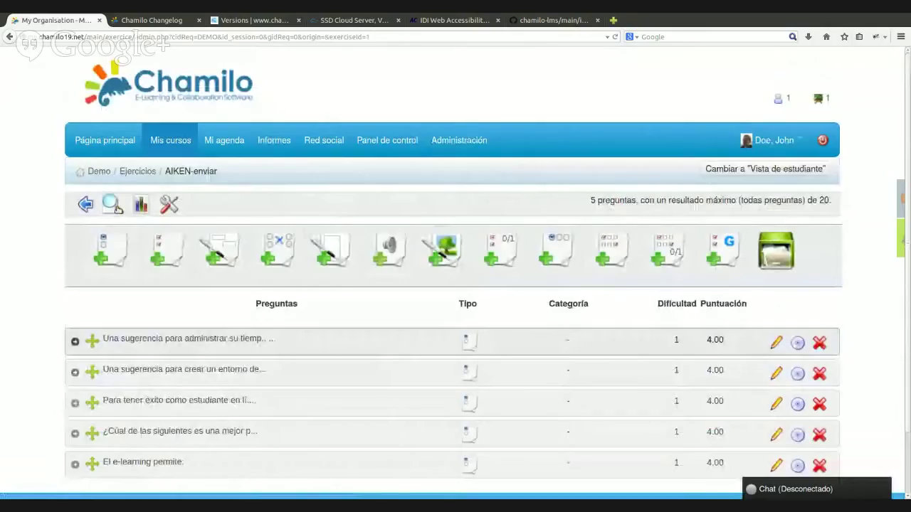
# Step: Open the AIKEN-enviar preview and start a test attempt
pyautogui.click(109, 204)
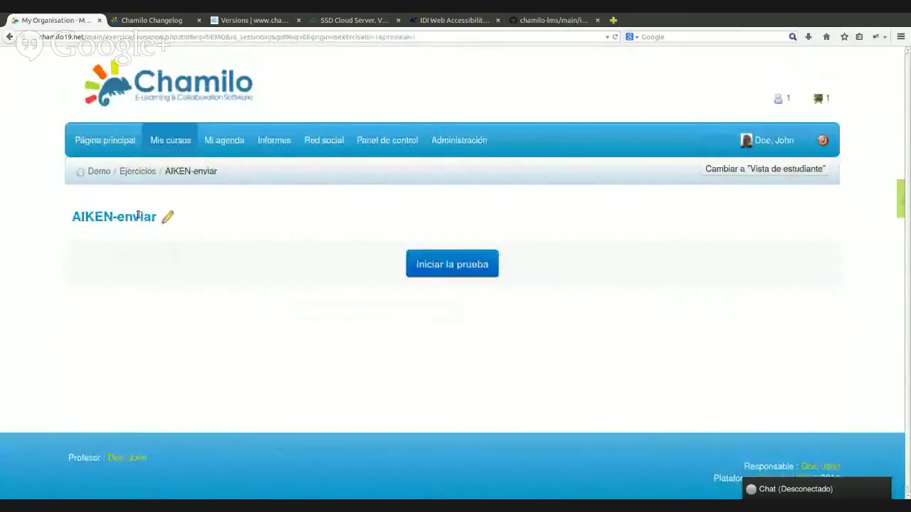
pyautogui.click(427, 269)
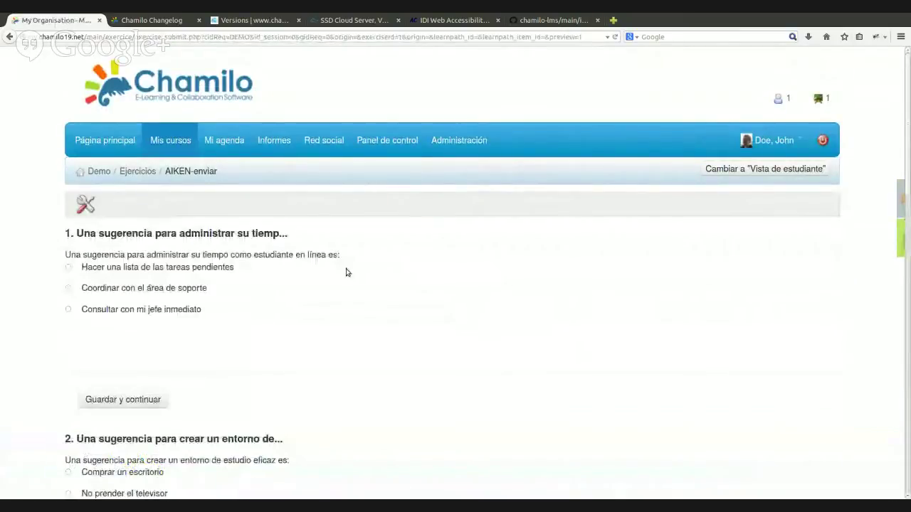
pyautogui.scroll(-1, 347, 273)
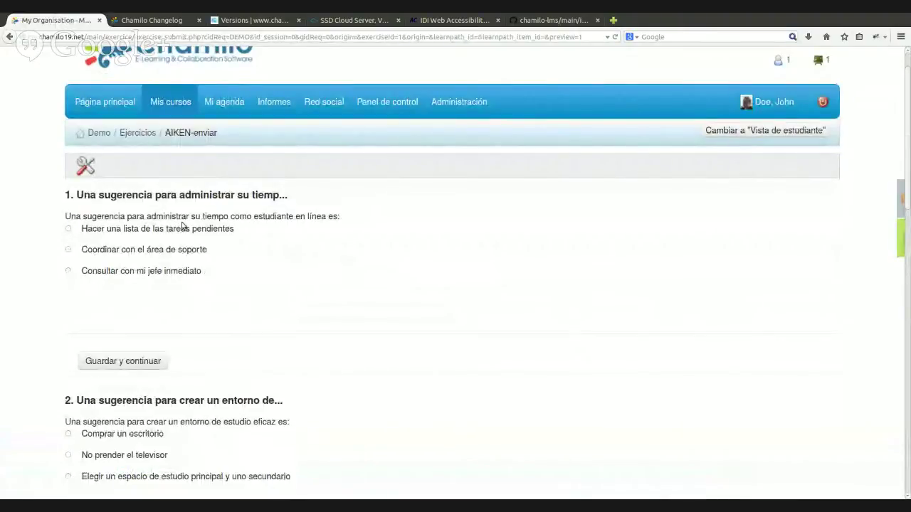
pyautogui.moveTo(225, 217); pyautogui.dragTo(342, 217)
pyautogui.click(149, 220)
# Step: Answer and save questions 1–3: Coordinar con el área de soporte, No prender el televisor, Tener buenas relaciones con el profesor
pyautogui.click(68, 249)
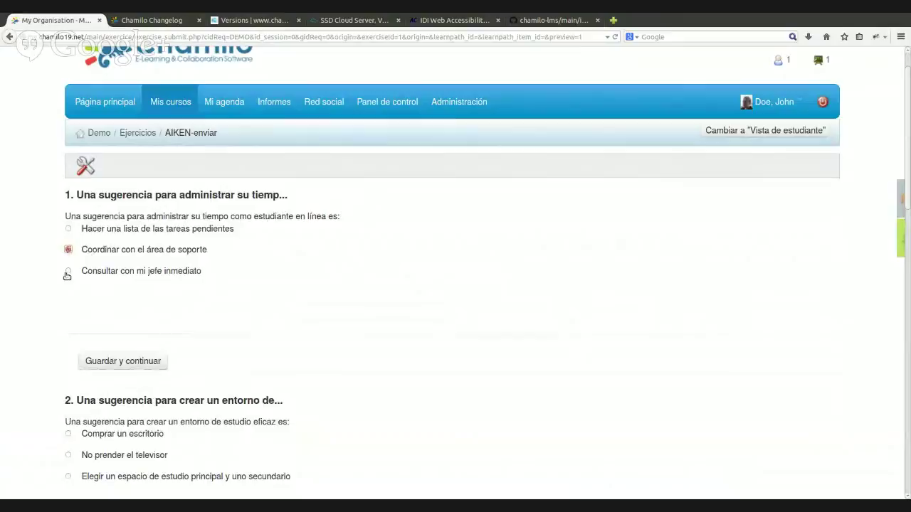
pyautogui.click(123, 360)
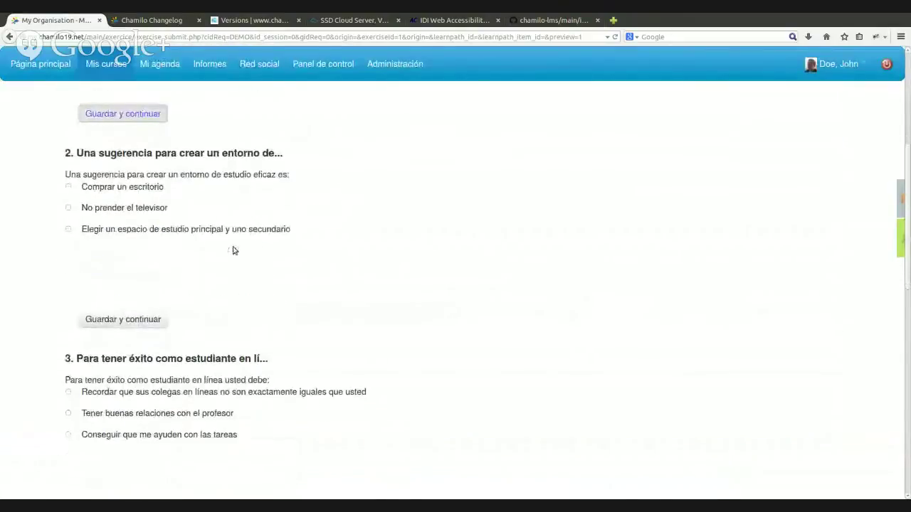
pyautogui.click(68, 190)
pyautogui.click(123, 301)
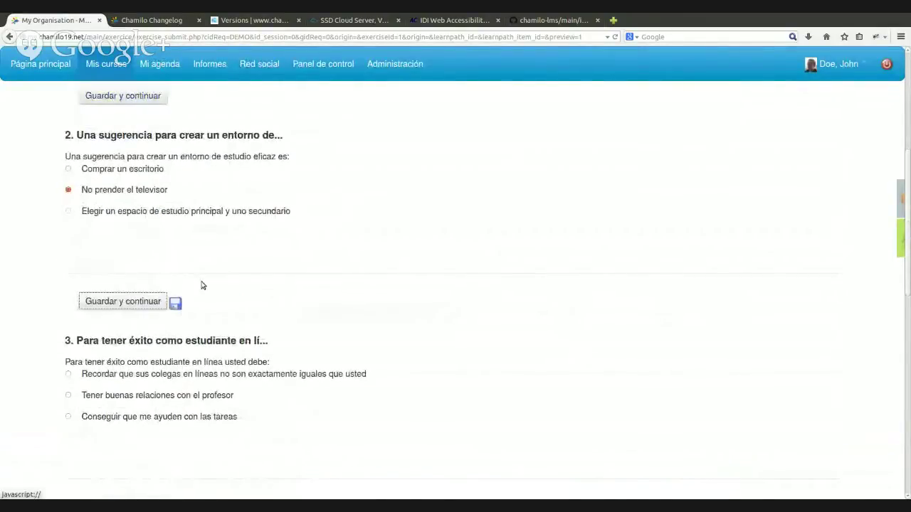
pyautogui.click(68, 280)
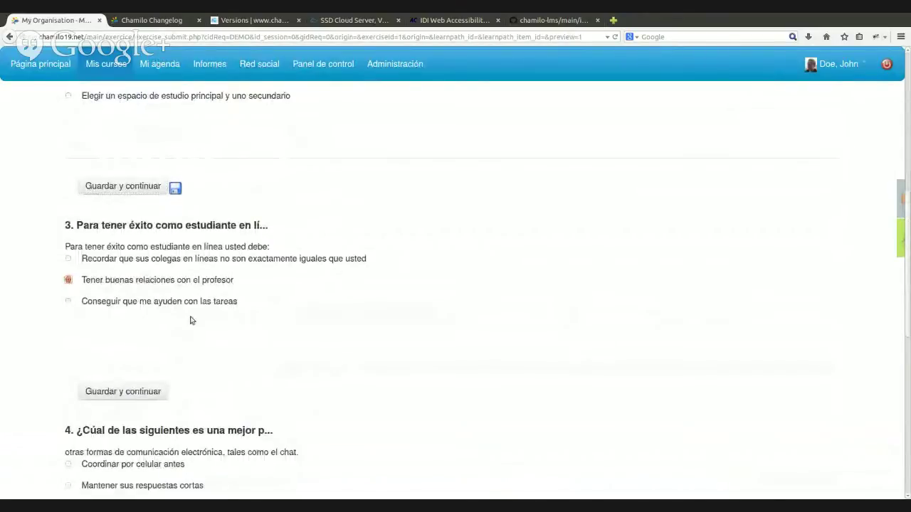
pyautogui.click(122, 391)
# Step: Answer questions 4–5 (Explicar detalladamente lo expuesto, learning anywhere, anytime) and submit the attempt
pyautogui.click(69, 349)
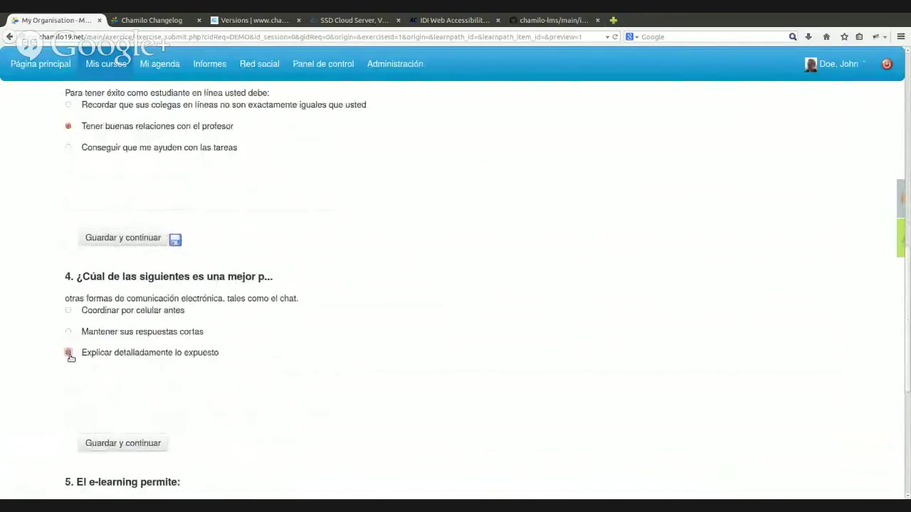
pyautogui.scroll(-3, 174, 324)
pyautogui.click(125, 250)
pyautogui.click(97, 332)
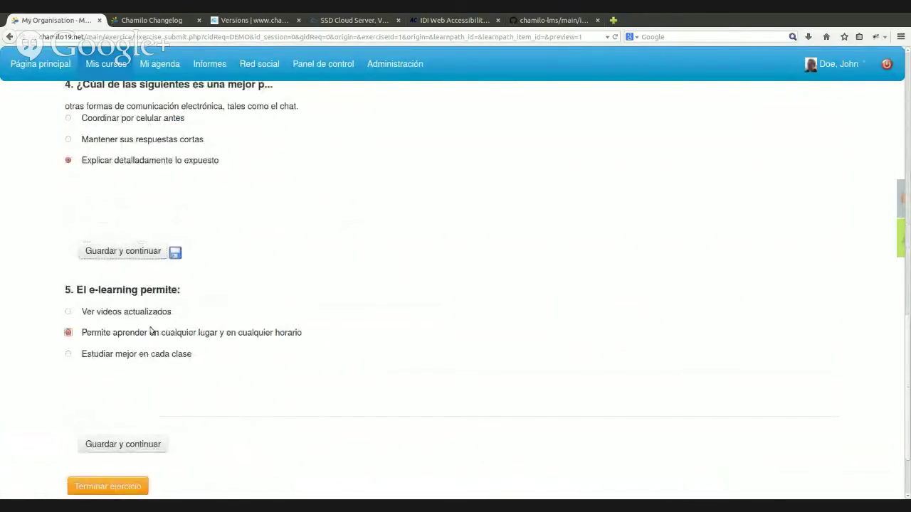
pyautogui.click(118, 354)
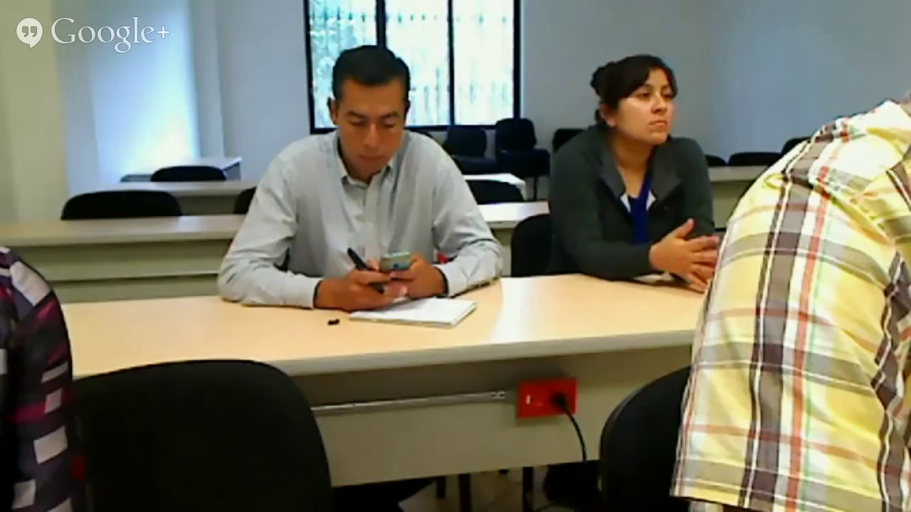
pyautogui.click(107, 392)
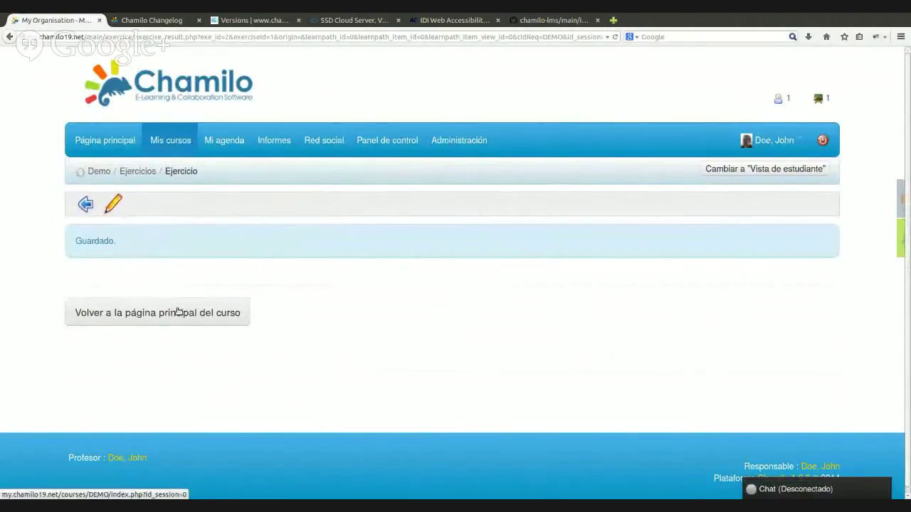
# Step: Go back to the Demo course's exercise list via the Ejercicios breadcrumb
pyautogui.click(130, 171)
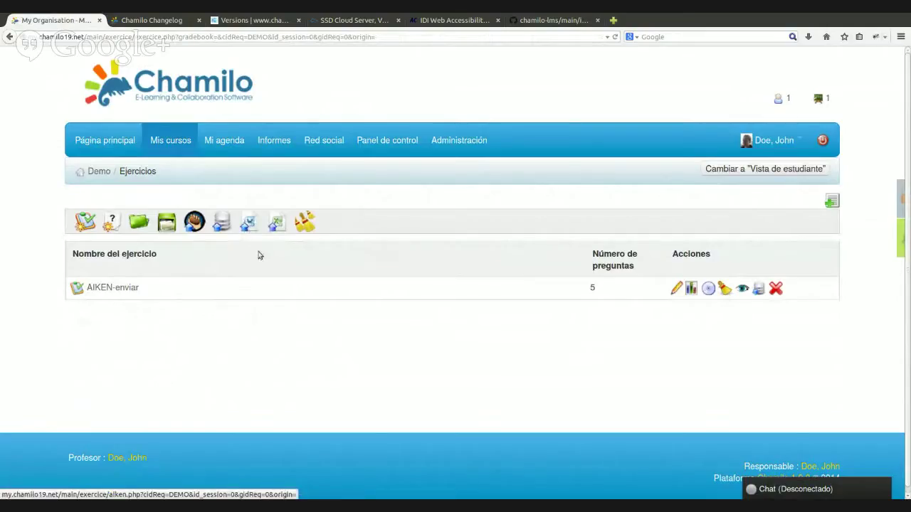
# Step: Delete all course exercise results (1 removed), then clear AIKEN-enviar's results (0 removed)
pyautogui.click(306, 225)
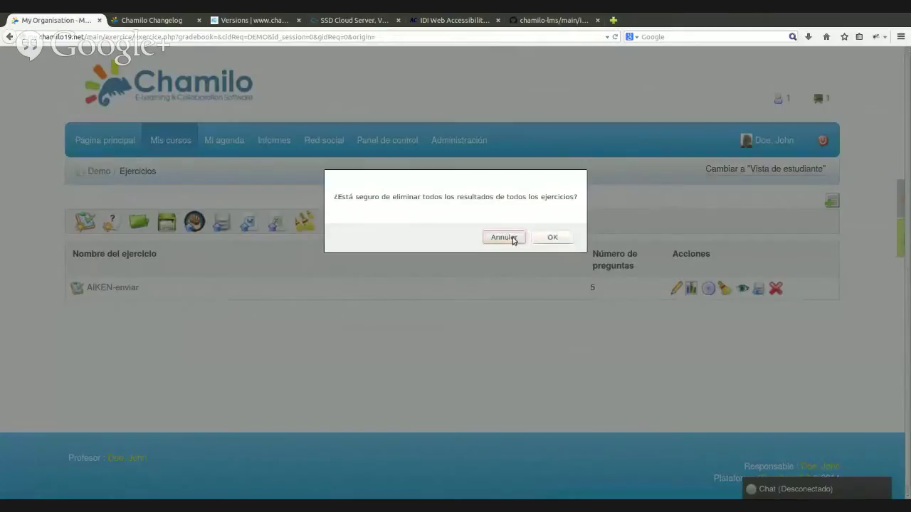
pyautogui.click(512, 237)
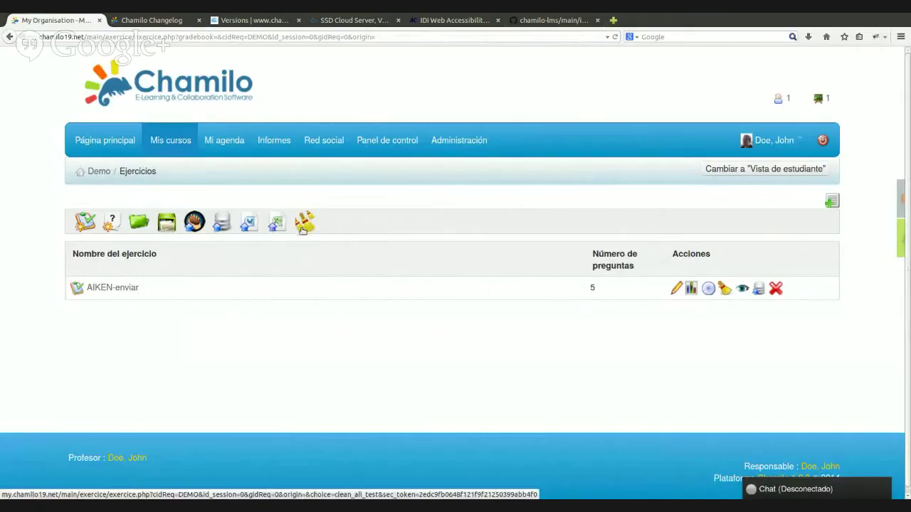
pyautogui.click(303, 223)
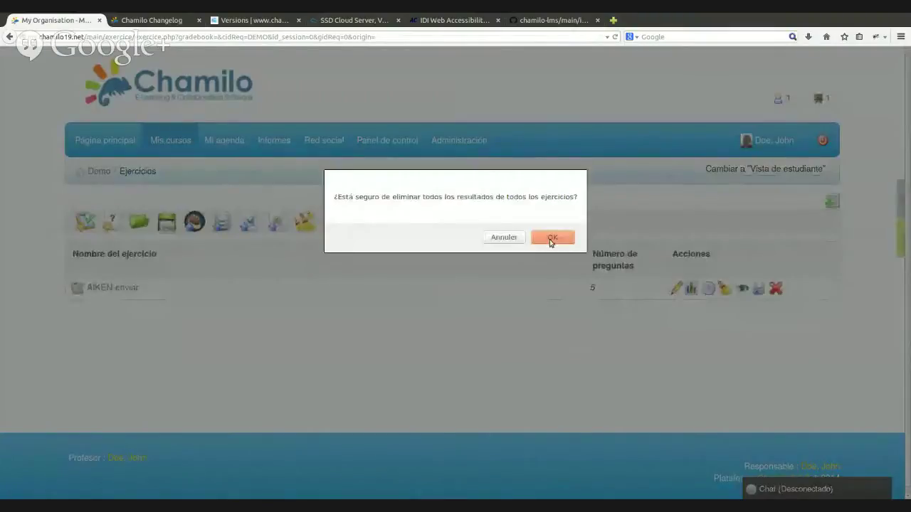
pyautogui.click(551, 239)
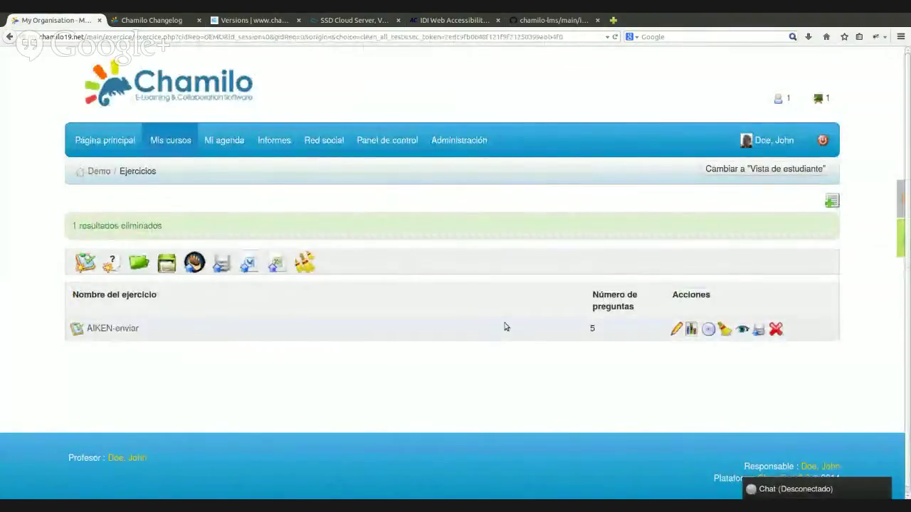
pyautogui.click(724, 331)
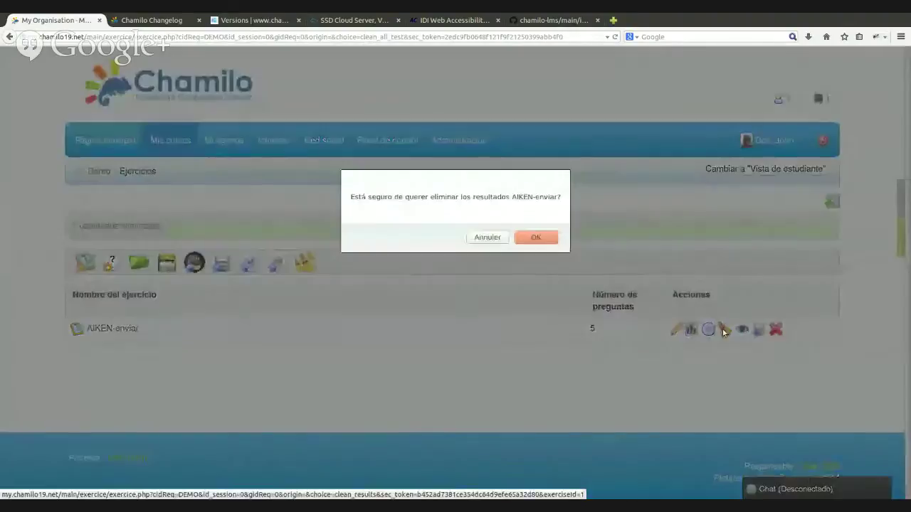
pyautogui.click(536, 238)
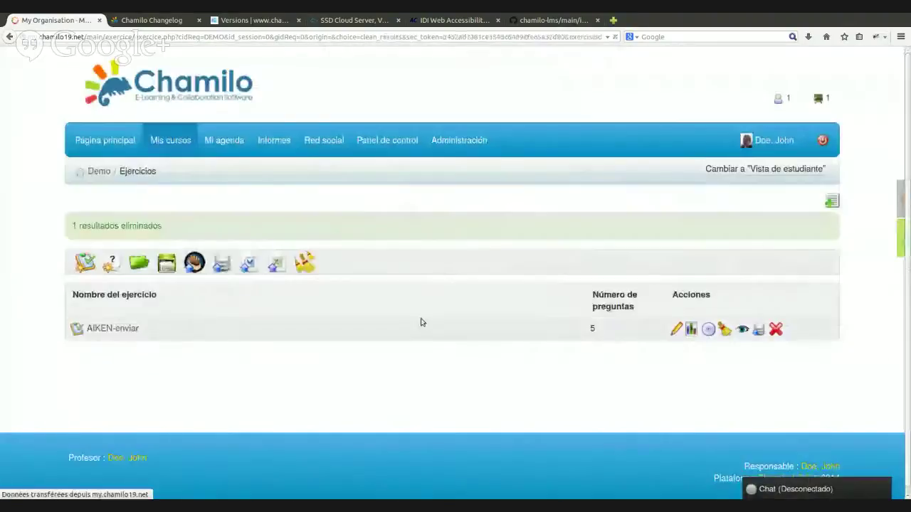
pyautogui.click(693, 330)
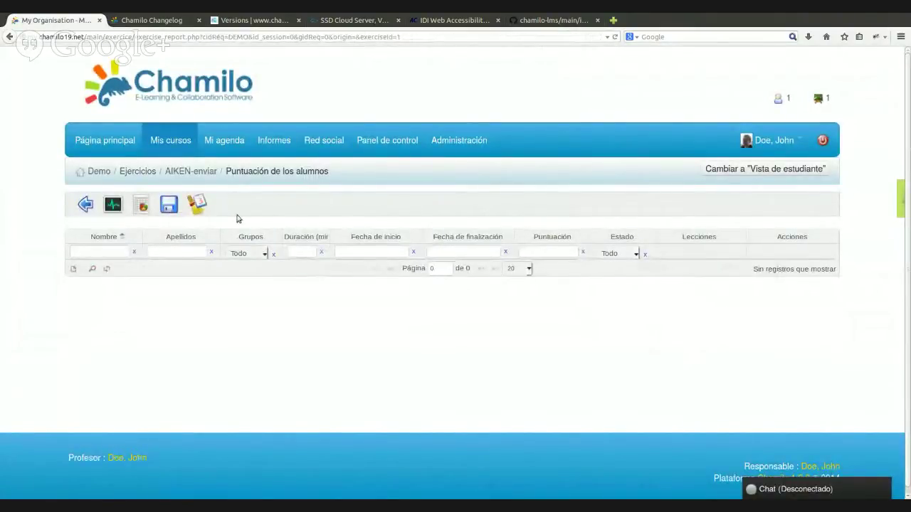
pyautogui.click(86, 204)
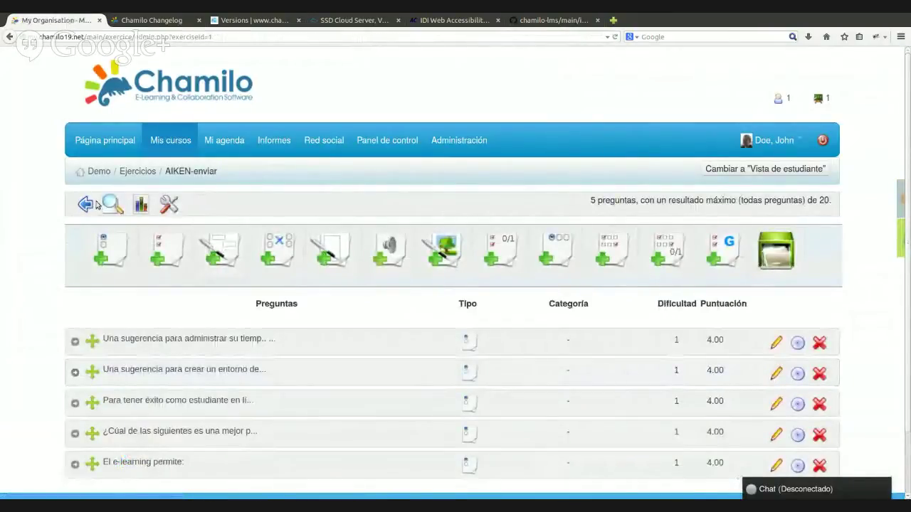
pyautogui.click(138, 171)
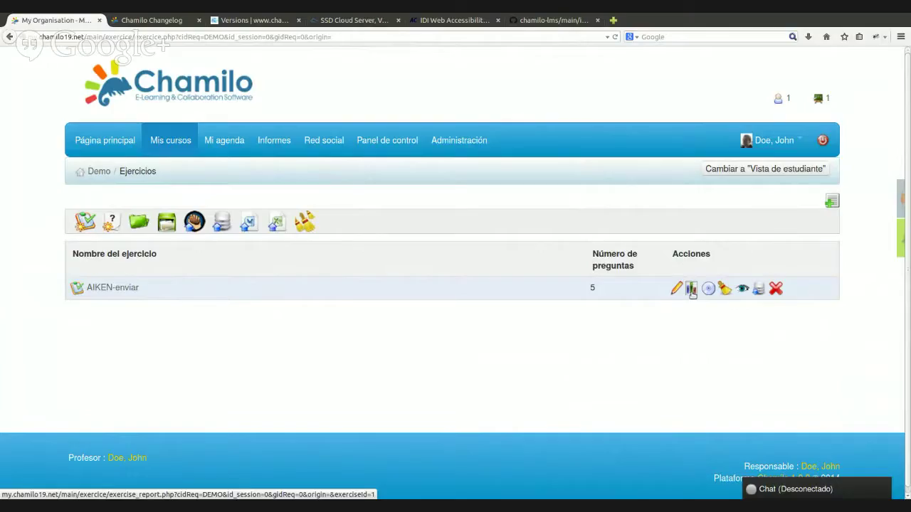
# Step: On AIKEN-enviar's scores page, set the deletion cutoff date to 25/07/2014 and request deletion
pyautogui.click(691, 289)
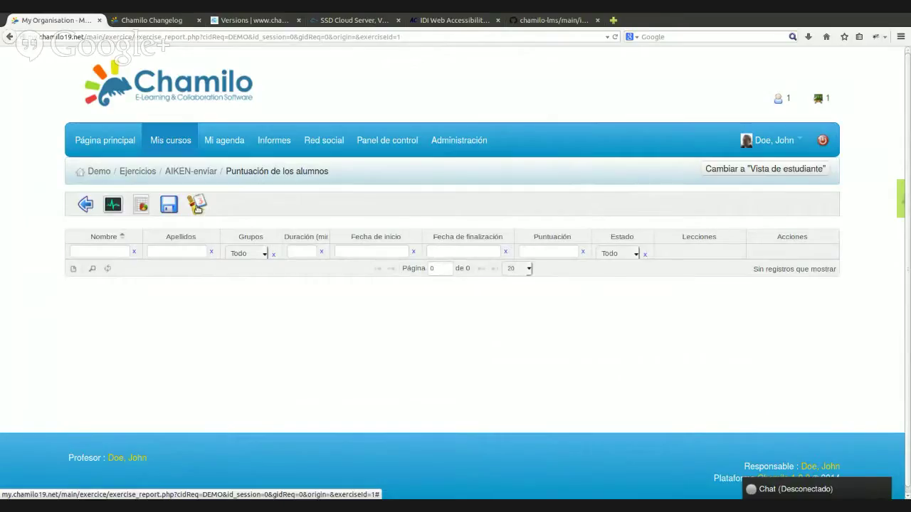
pyautogui.click(198, 206)
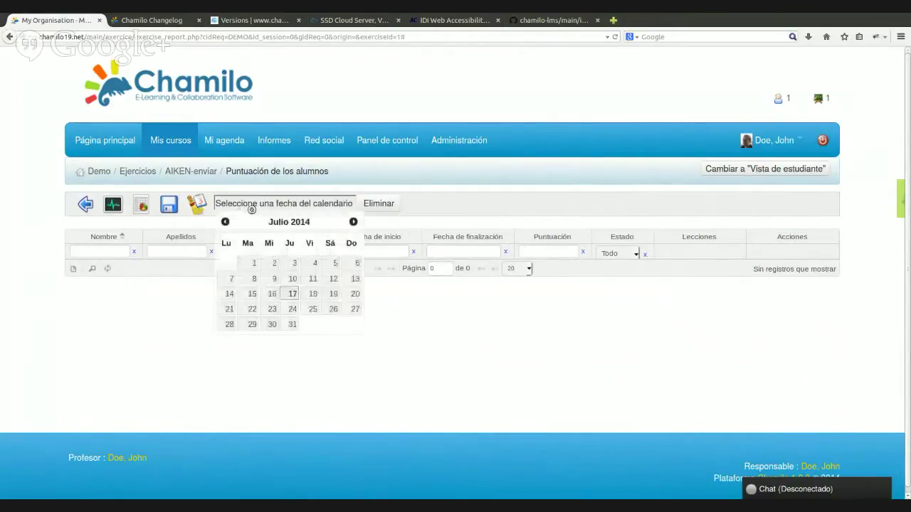
pyautogui.click(270, 279)
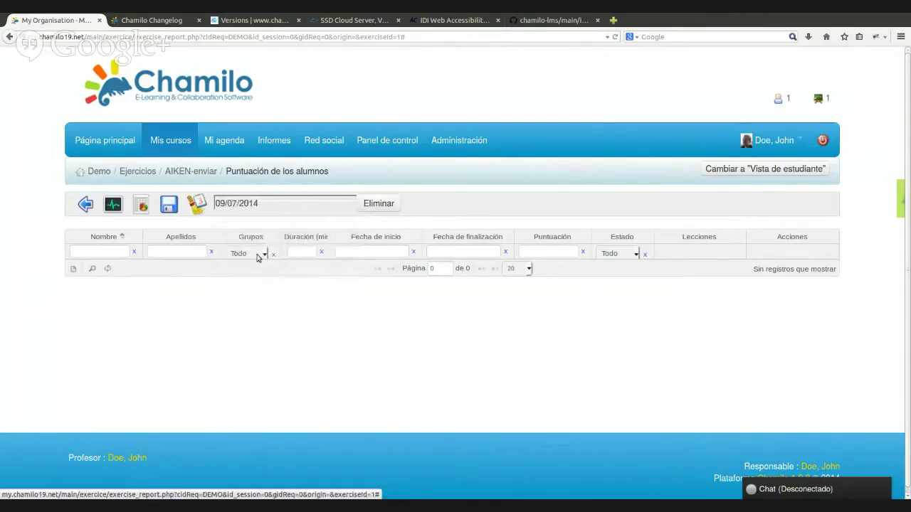
pyautogui.click(260, 203)
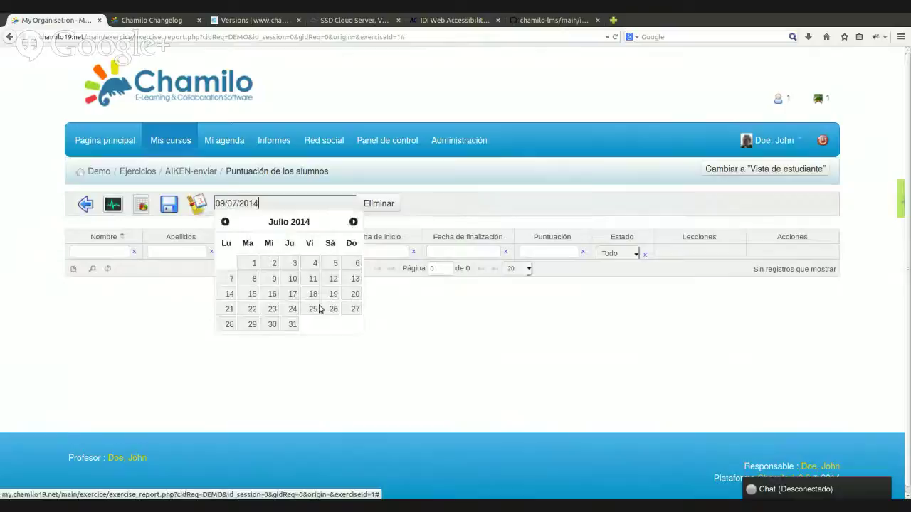
pyautogui.click(313, 308)
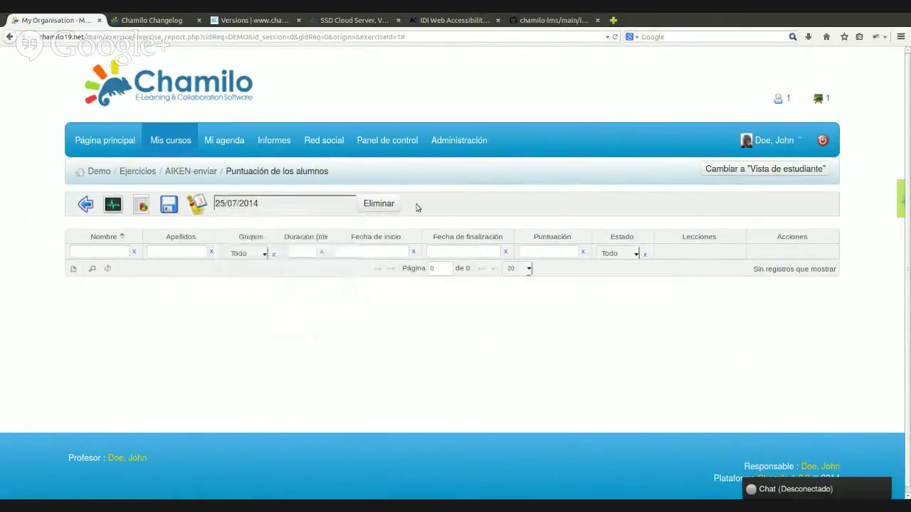
pyautogui.click(379, 203)
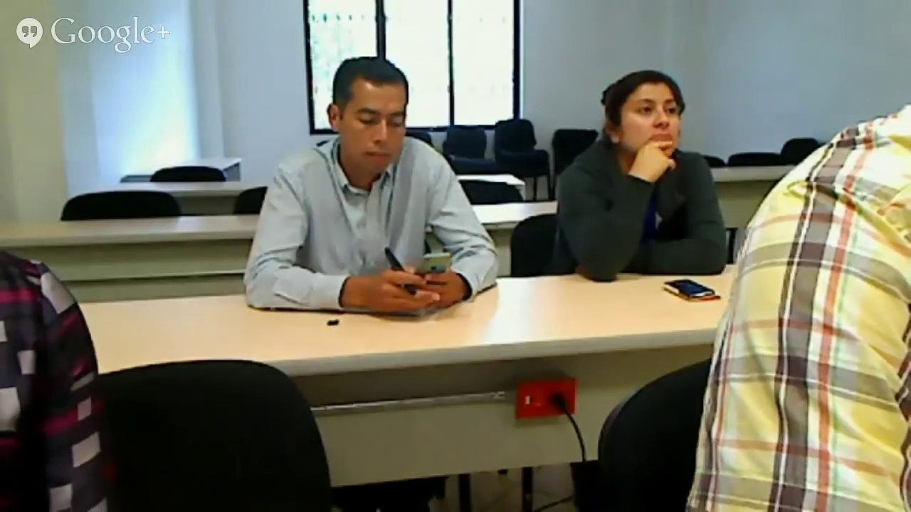
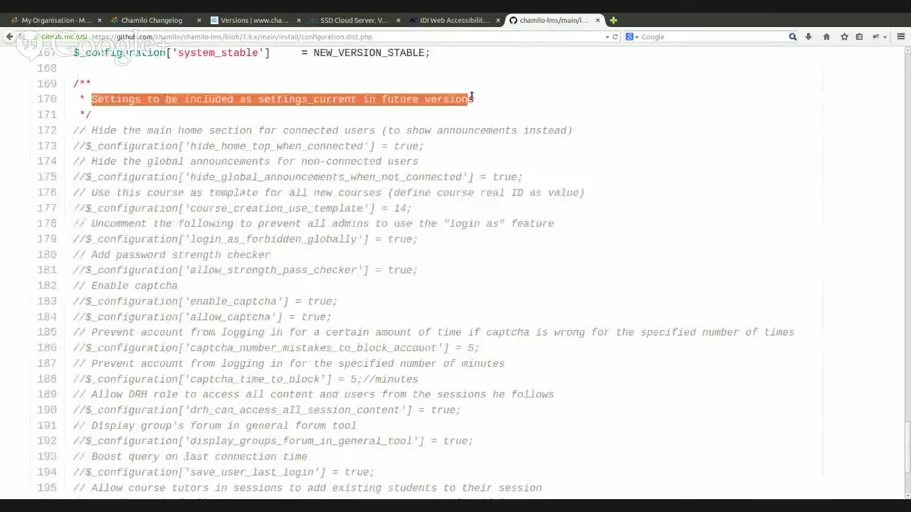
pyautogui.click(474, 103)
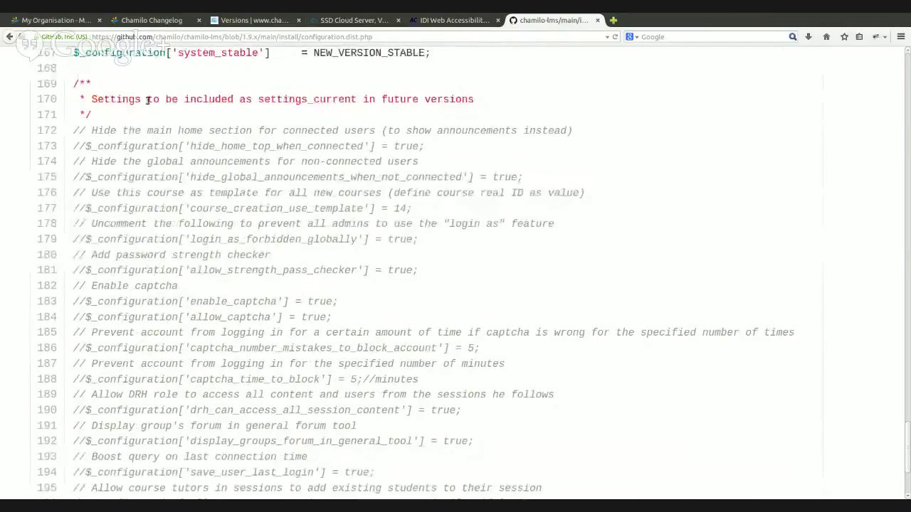
pyautogui.moveTo(92, 99); pyautogui.dragTo(508, 100)
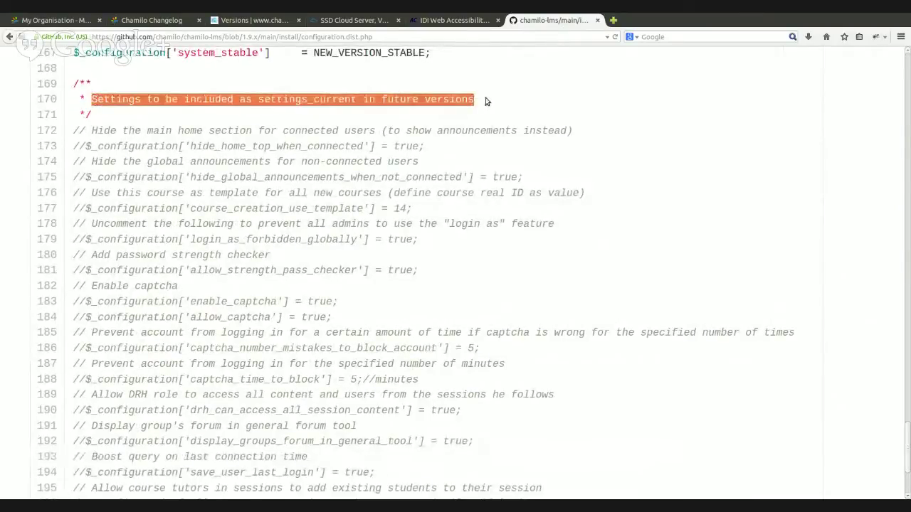
pyautogui.click(486, 100)
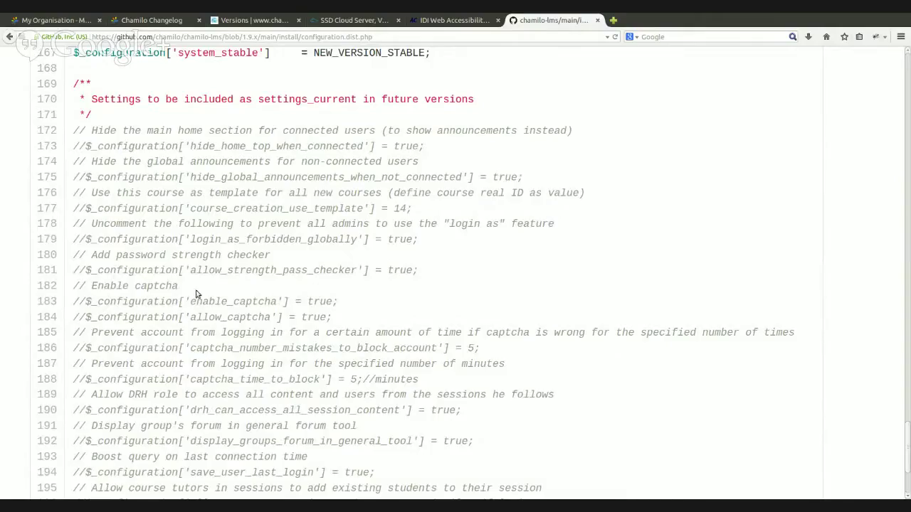
pyautogui.moveTo(90, 285); pyautogui.dragTo(175, 286)
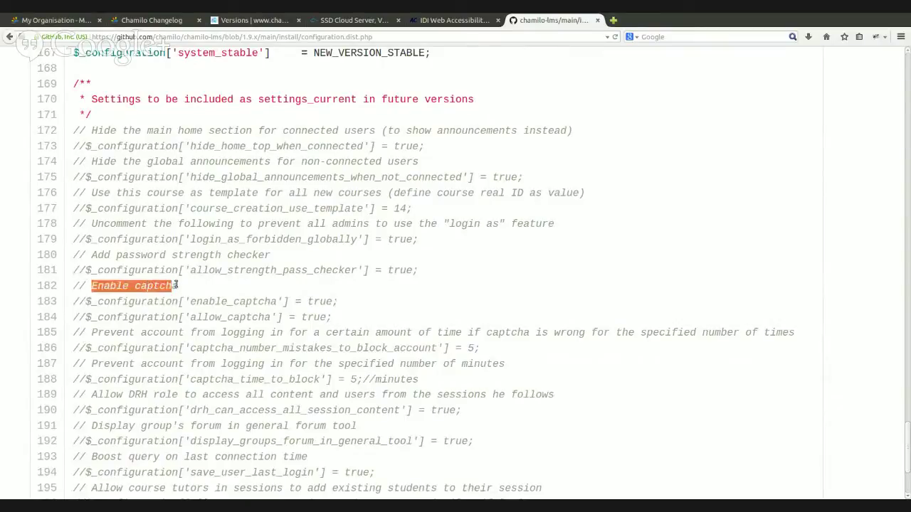
pyautogui.moveTo(175, 286); pyautogui.dragTo(189, 287)
pyautogui.scroll(-2, 193, 301)
pyautogui.moveTo(190, 301); pyautogui.dragTo(448, 299)
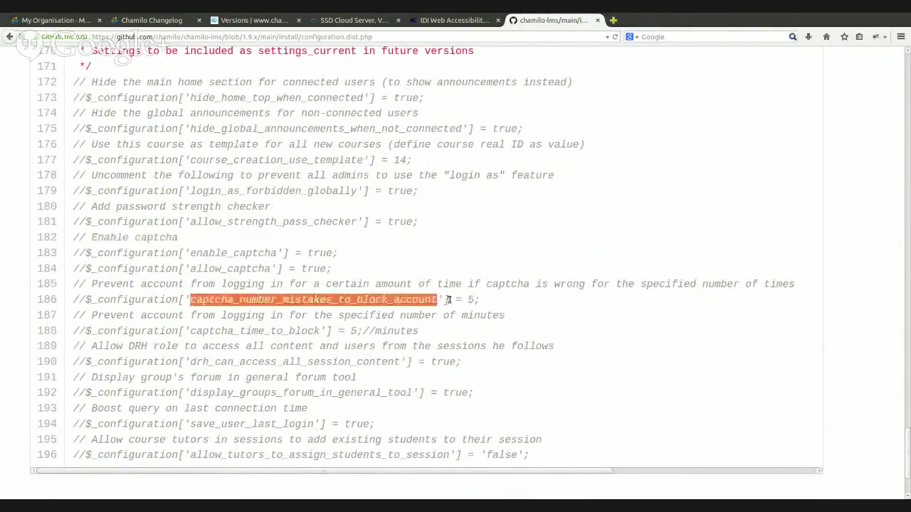
pyautogui.click(466, 300)
pyautogui.doubleClick(467, 299)
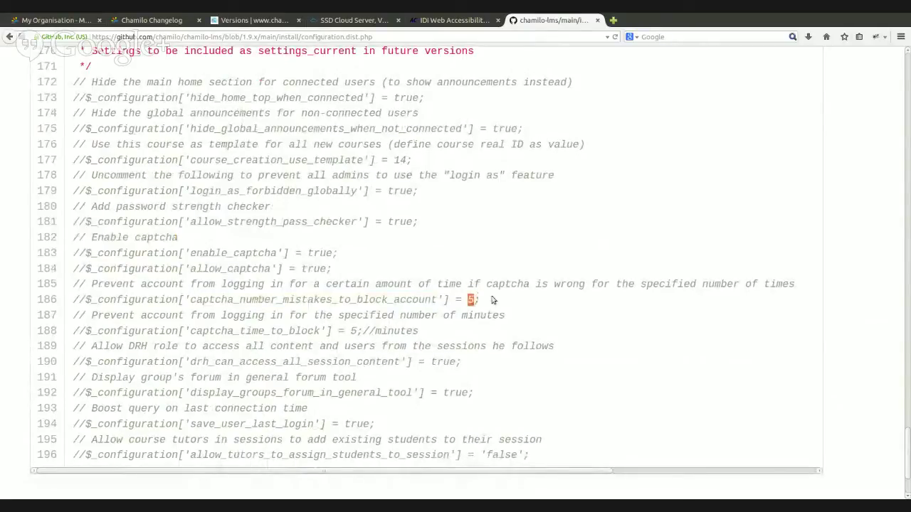
pyautogui.hotkey('ctrl', '+')
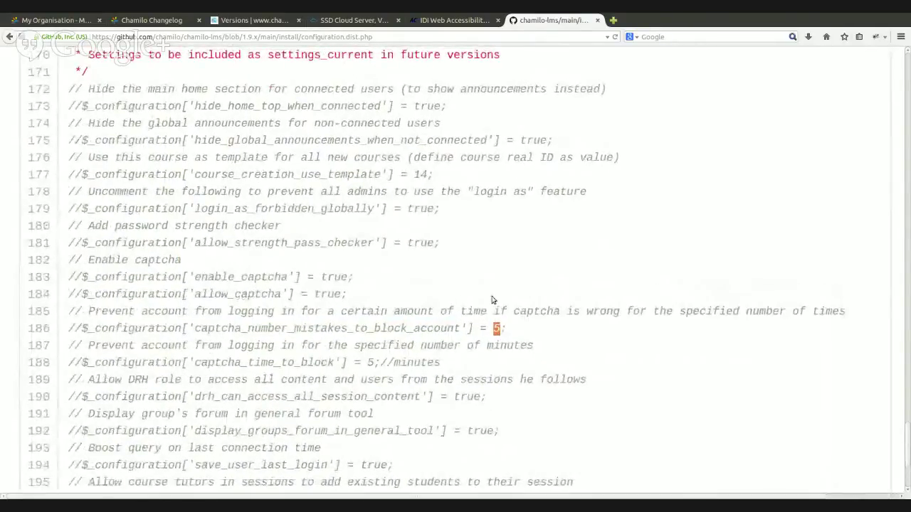
pyautogui.scroll(1, 491, 299)
pyautogui.scroll(-4, 499, 324)
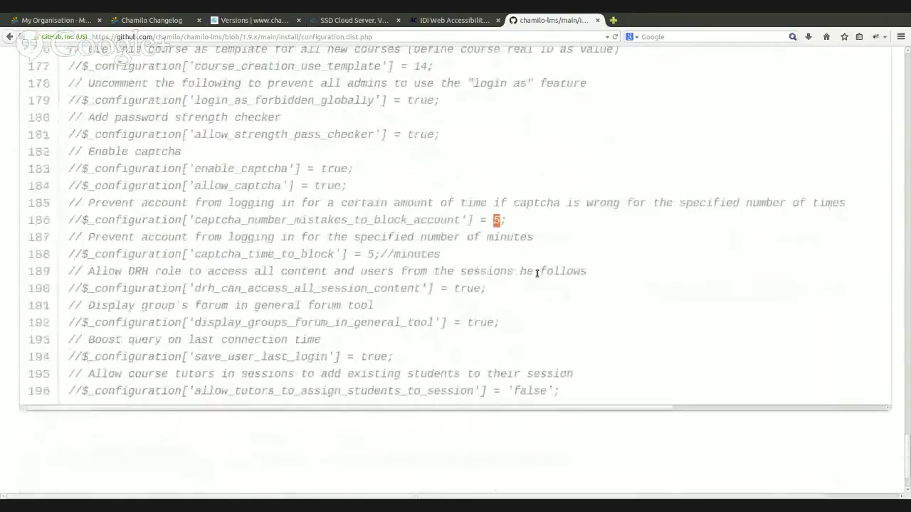
pyautogui.hotkey('ctrl', '+')
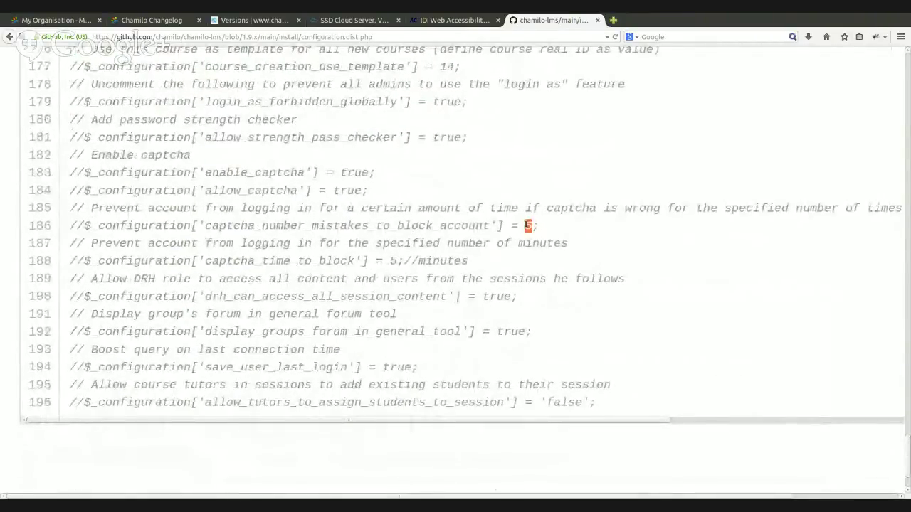
pyautogui.click(391, 261)
pyautogui.doubleClick(392, 261)
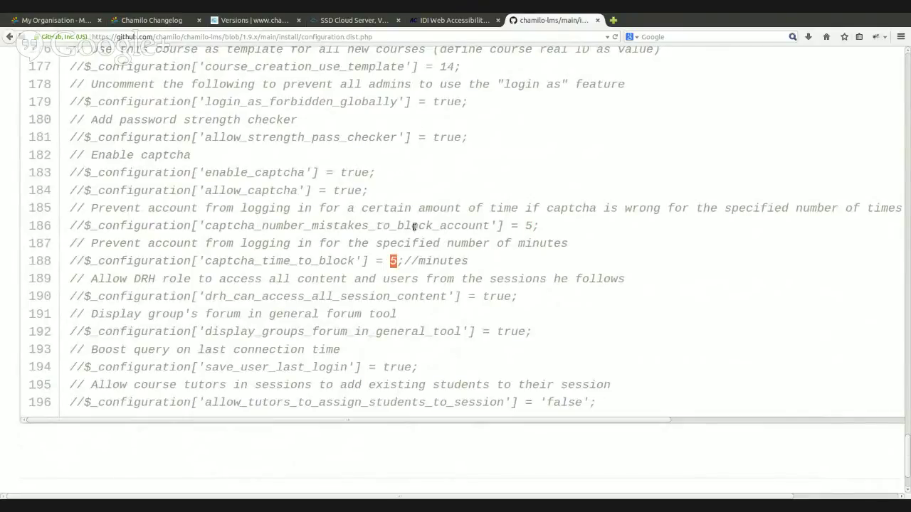
pyautogui.scroll(3, 413, 226)
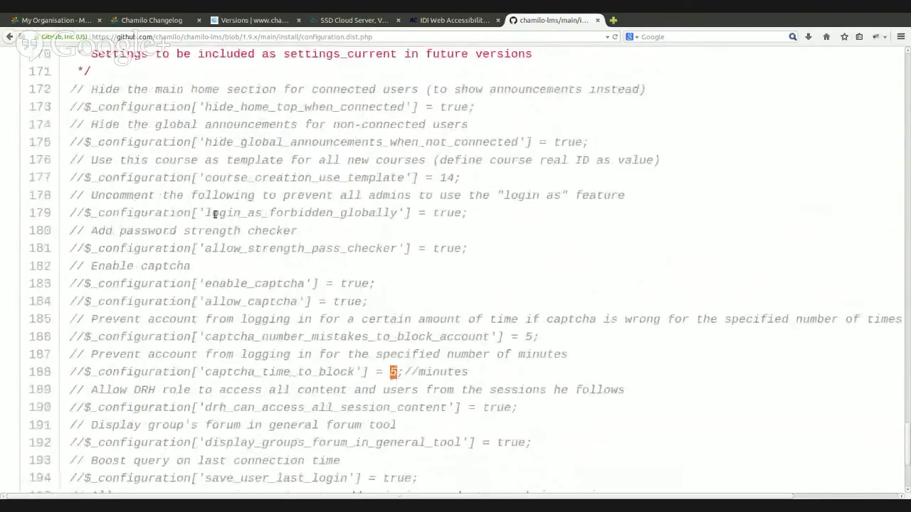
pyautogui.doubleClick(215, 214)
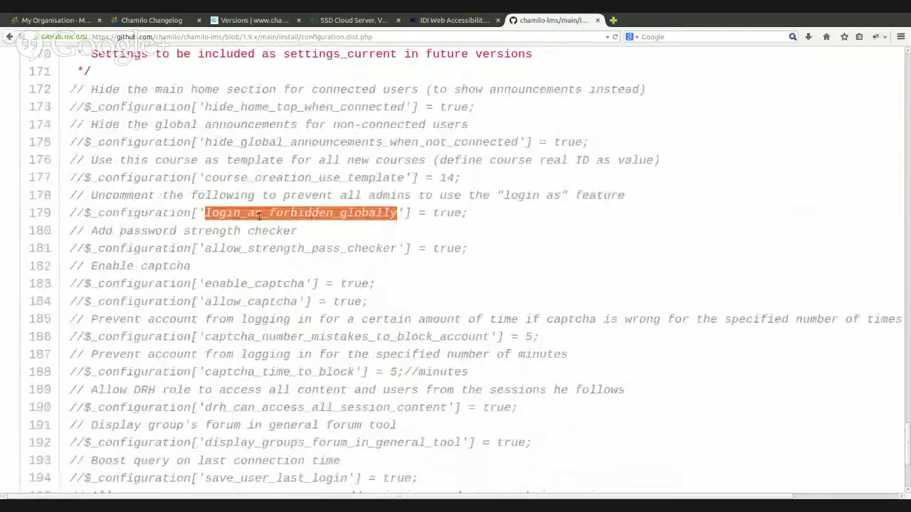
# Step: From the Chamilo tab's Administración page, open Lista de usuarios showing 1–20 of 40 users
pyautogui.click(72, 21)
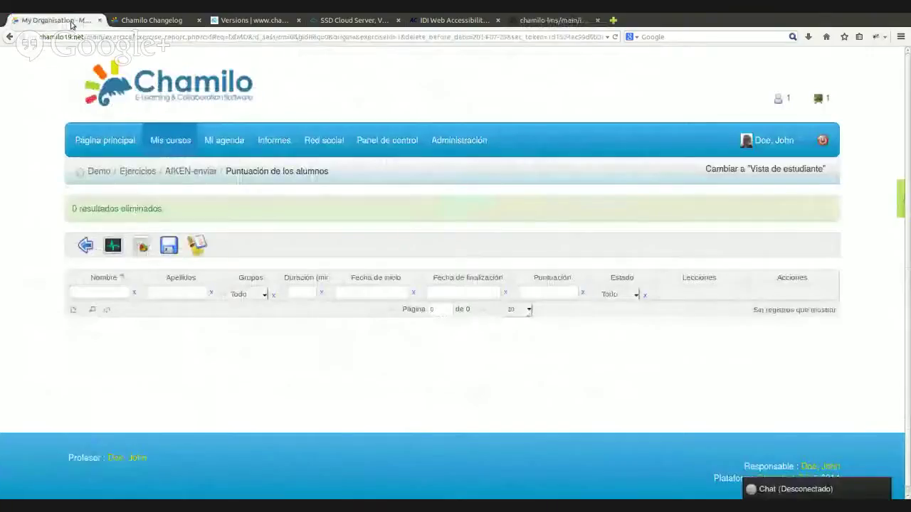
pyautogui.click(457, 148)
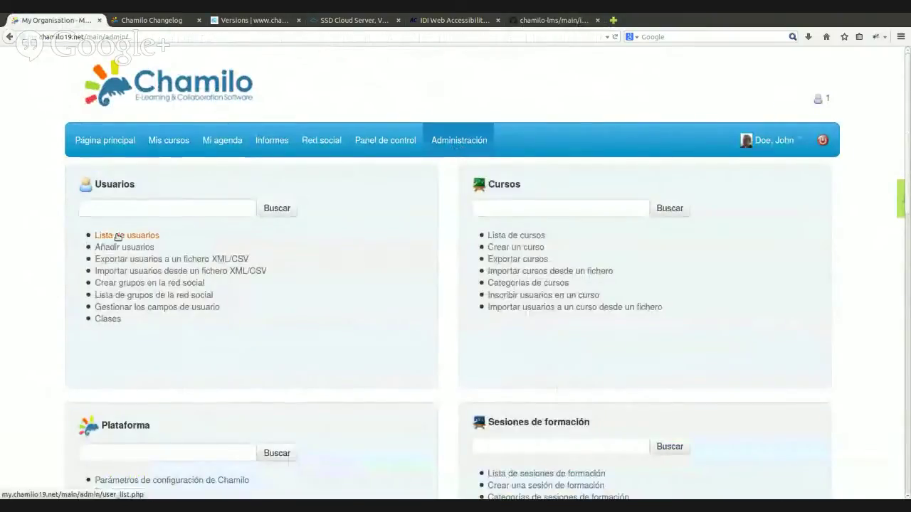
pyautogui.click(155, 236)
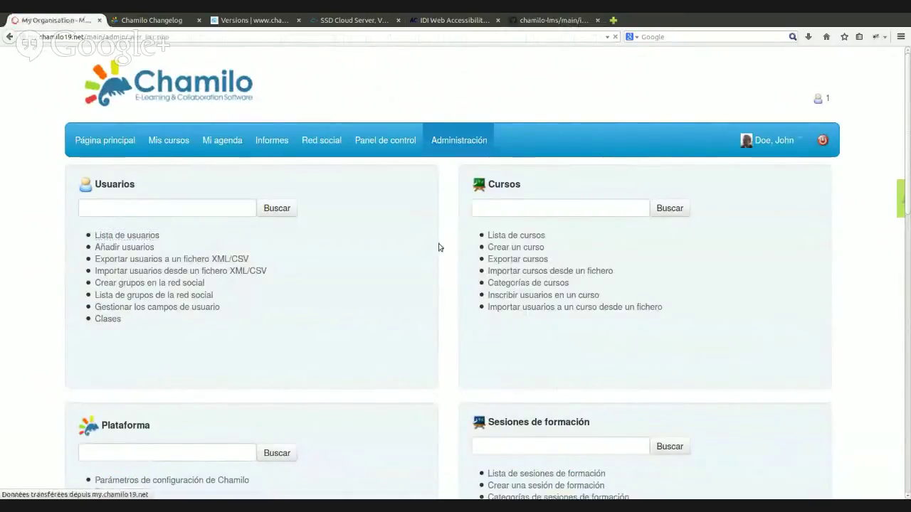
pyautogui.scroll(-3, 541, 233)
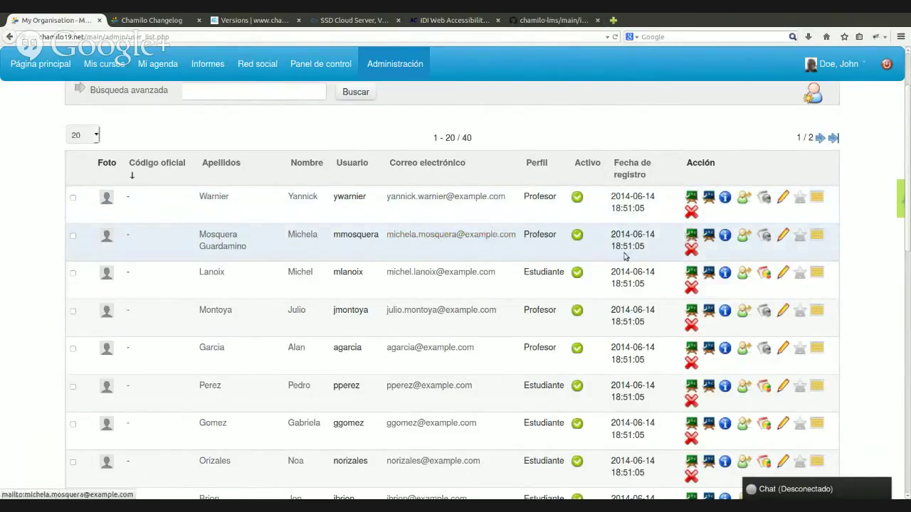
pyautogui.moveTo(691, 313)
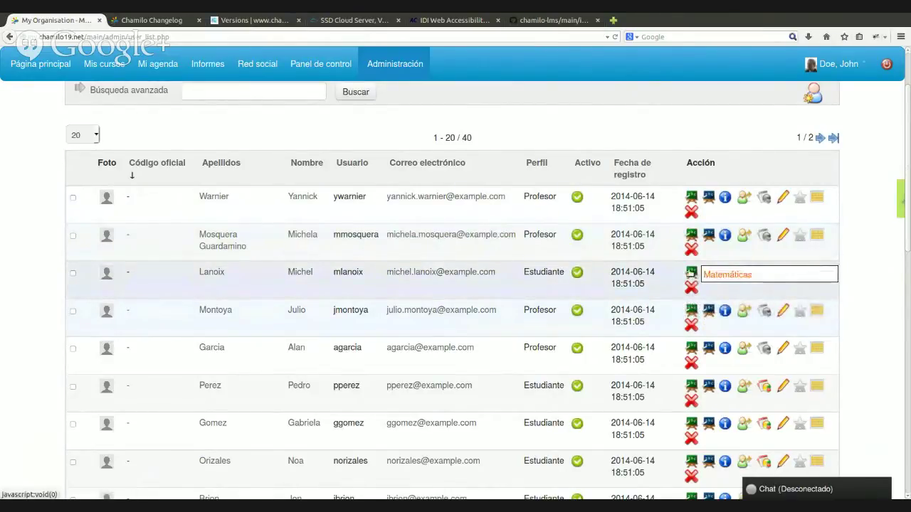
pyautogui.moveTo(690, 275)
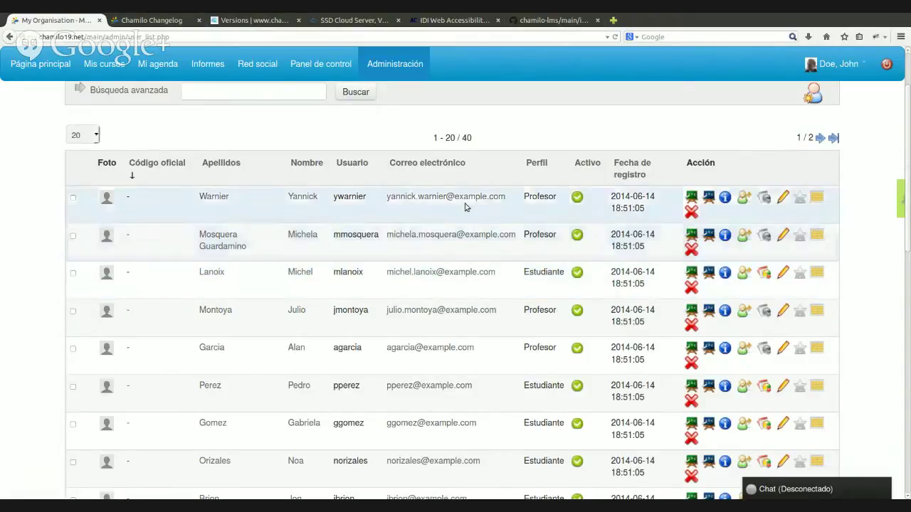
pyautogui.scroll(2, 353, 156)
pyautogui.scroll(1, 353, 159)
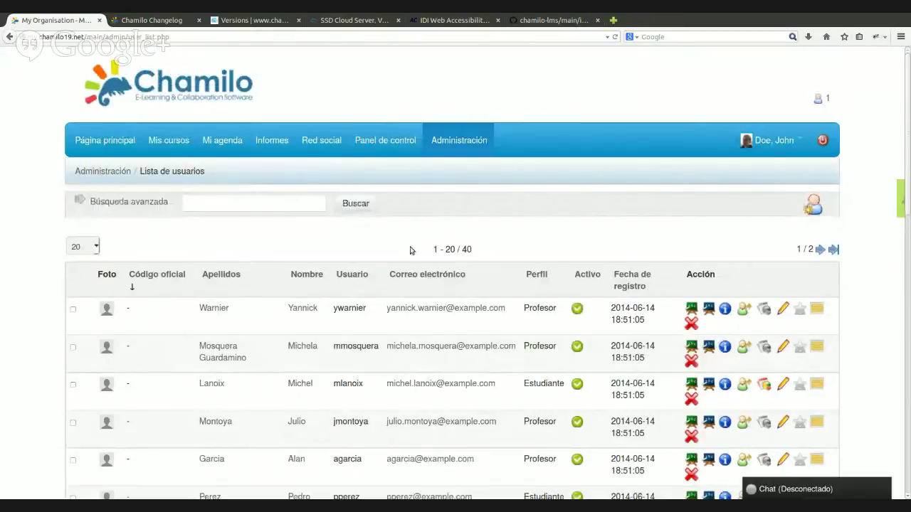
# Step: Go to the Demo course's Ejercicios tool and start a new exercise with a trial name
pyautogui.click(175, 148)
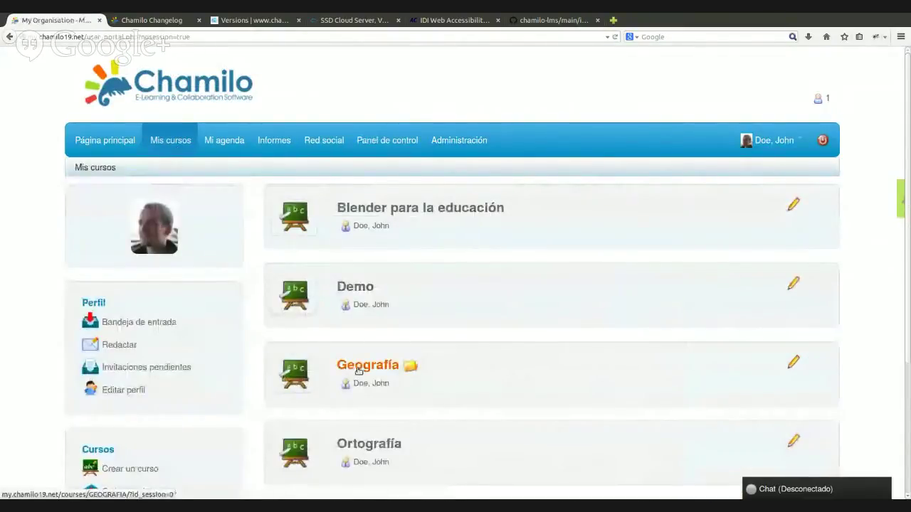
pyautogui.click(358, 369)
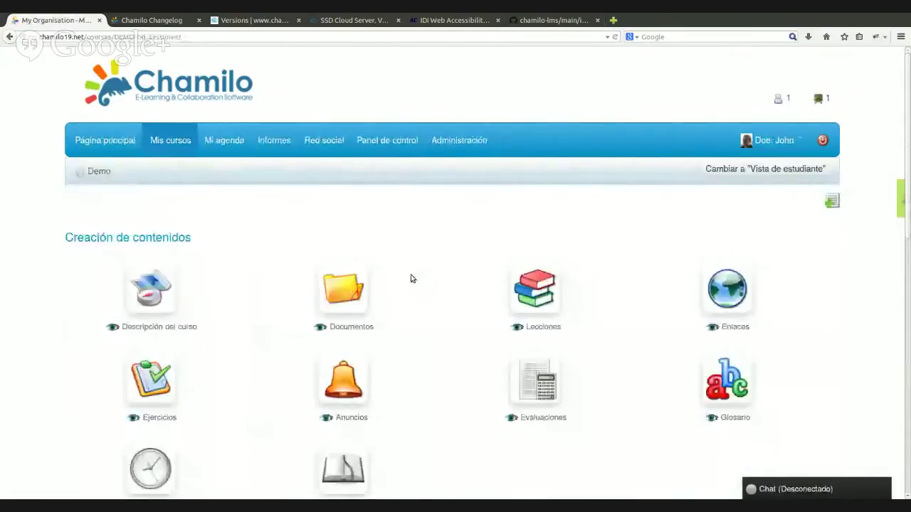
pyautogui.click(222, 328)
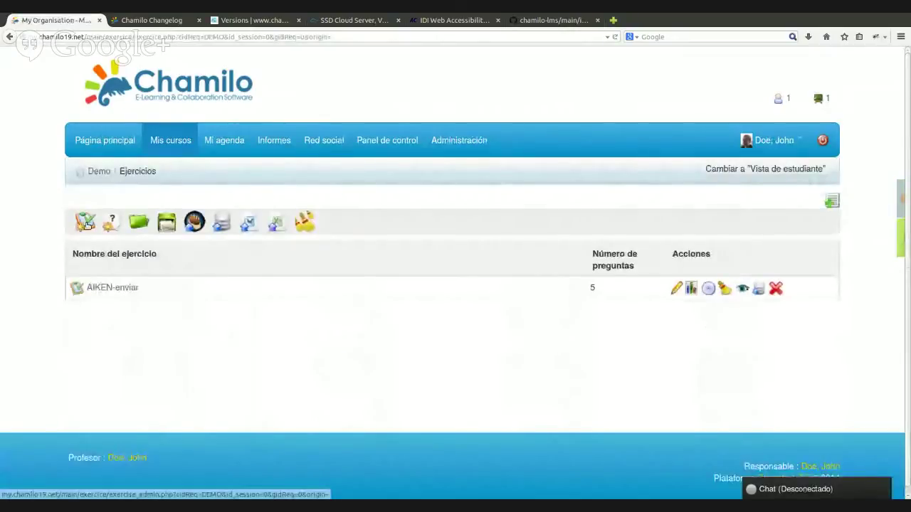
pyautogui.click(85, 224)
pyautogui.write('dd')
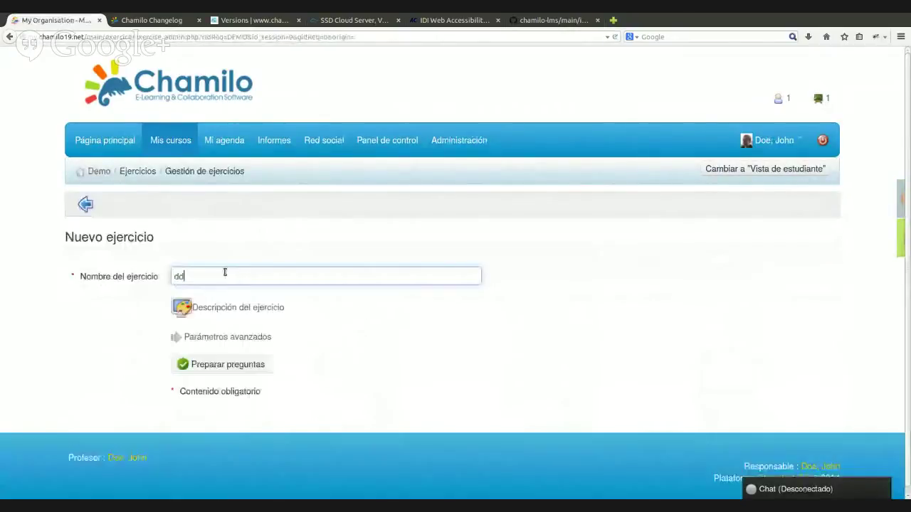
pyautogui.write('d')
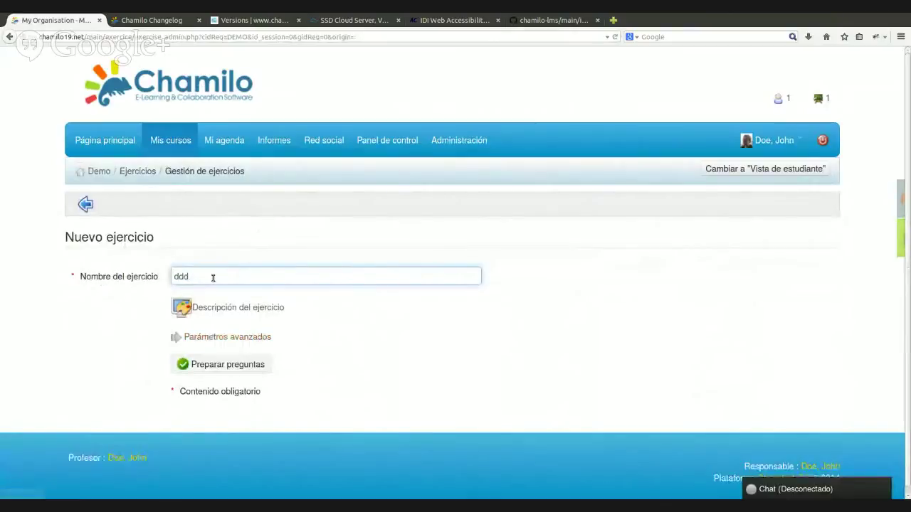
pyautogui.hotkey('ctrl', 'a')
pyautogui.write('E')
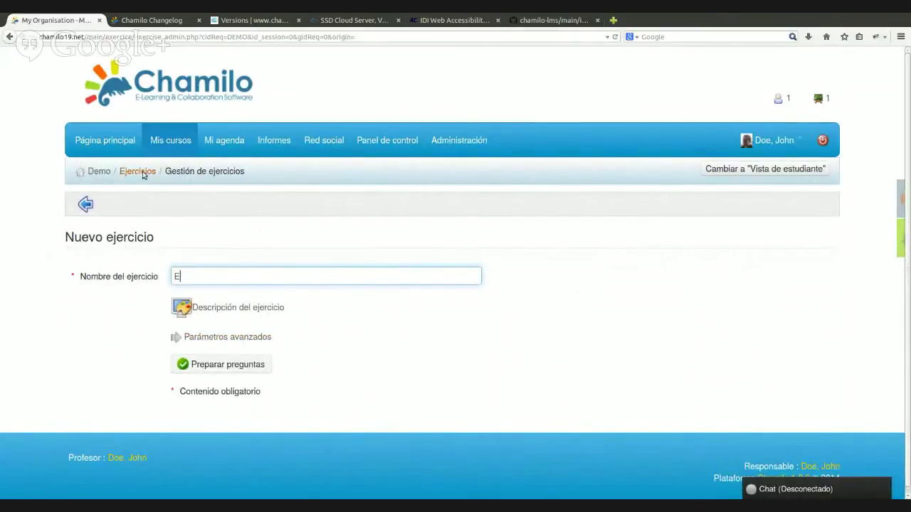
# Step: Restart the new exercise from the Demo course, name it 'Ejercicio', and enlarge the page
pyautogui.click(101, 172)
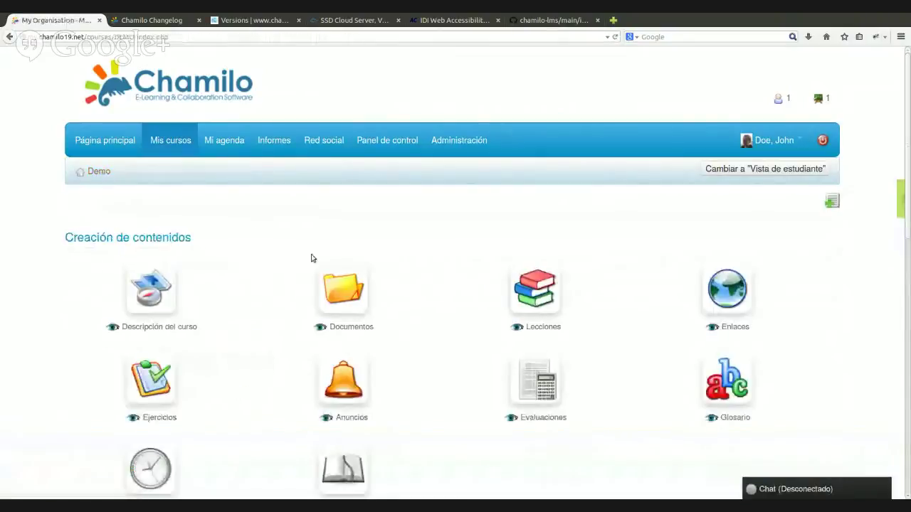
pyautogui.click(153, 379)
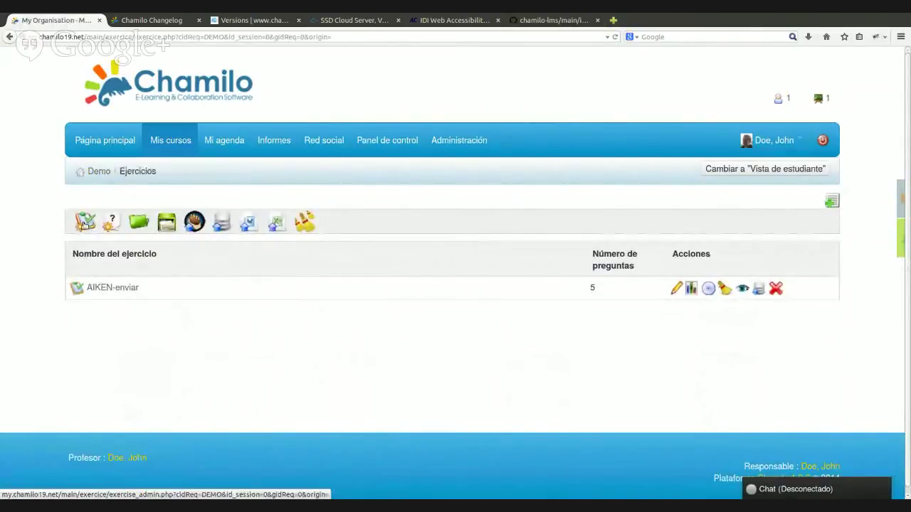
pyautogui.click(86, 223)
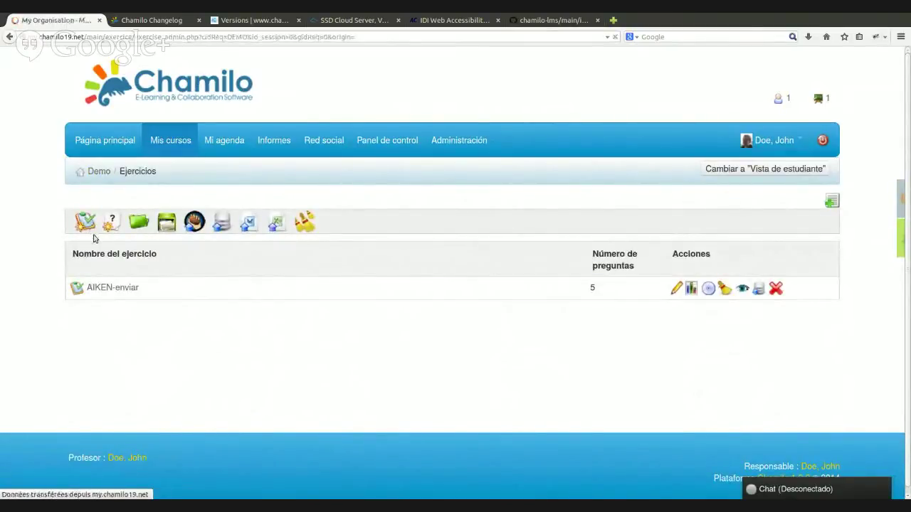
pyautogui.write('Ejercicio')
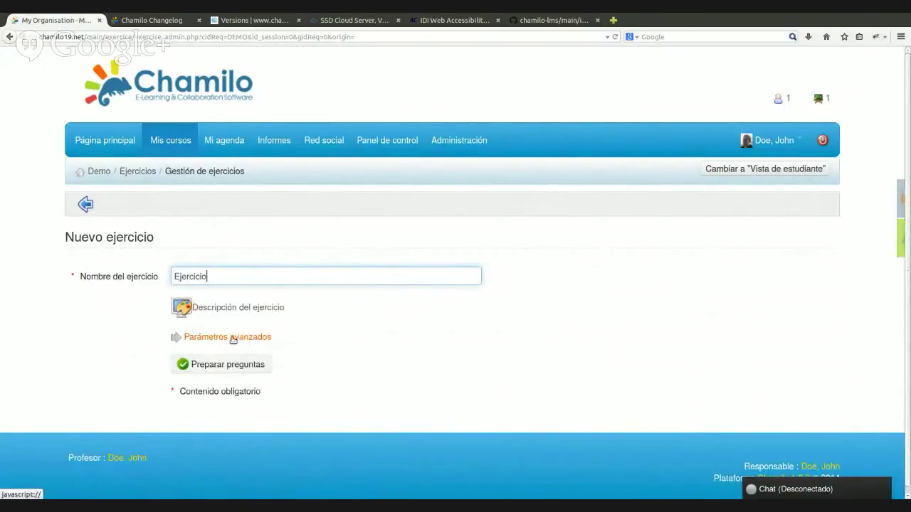
pyautogui.hotkey('ctrl', '+')
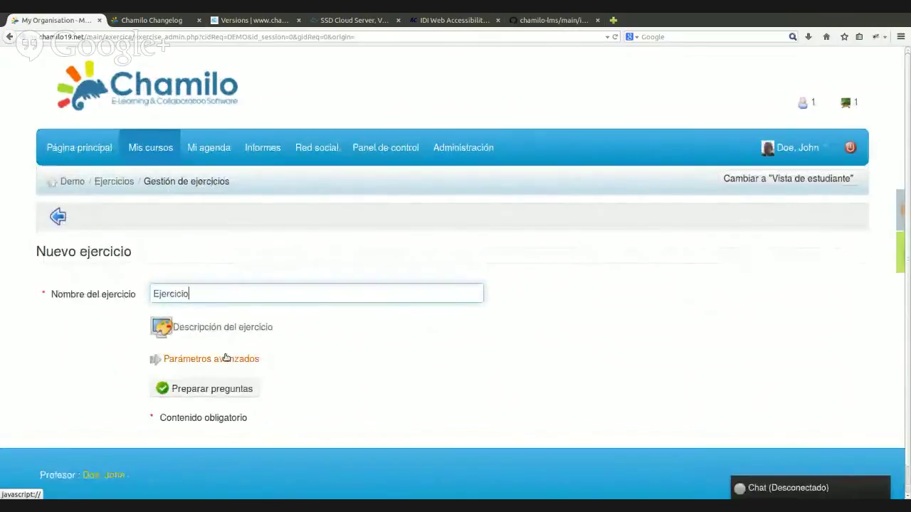
# Step: In advanced settings, keep feedback 'Al final del ejercicio' and choose 'Mostrar solo la puntuación'
pyautogui.click(225, 357)
pyautogui.scroll(-2, 342, 266)
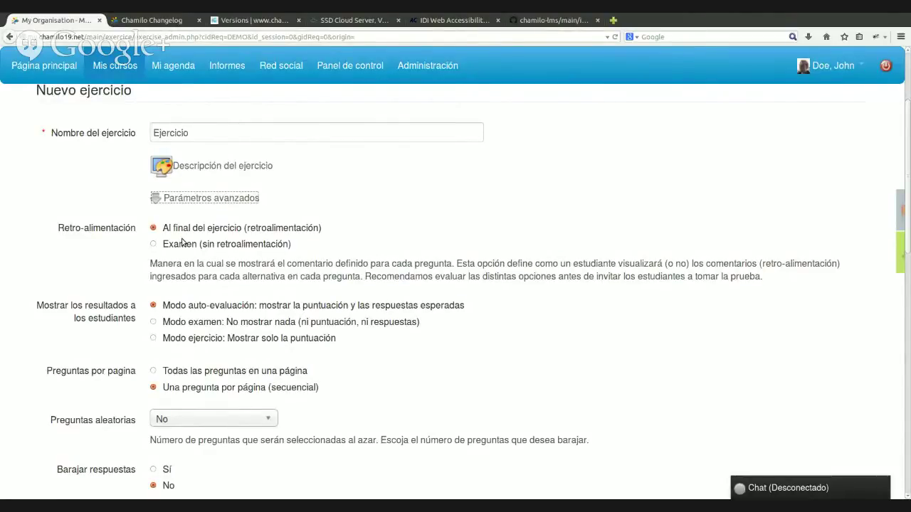
pyautogui.click(153, 322)
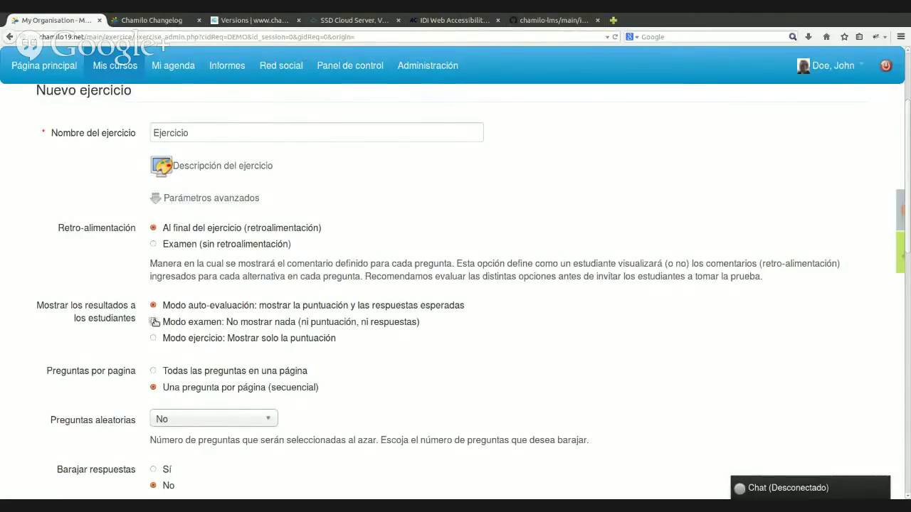
pyautogui.click(153, 229)
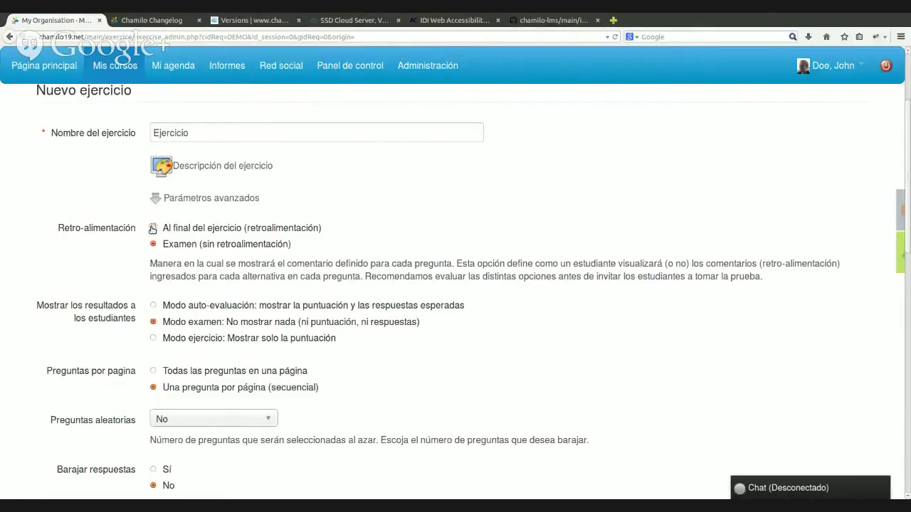
pyautogui.click(155, 339)
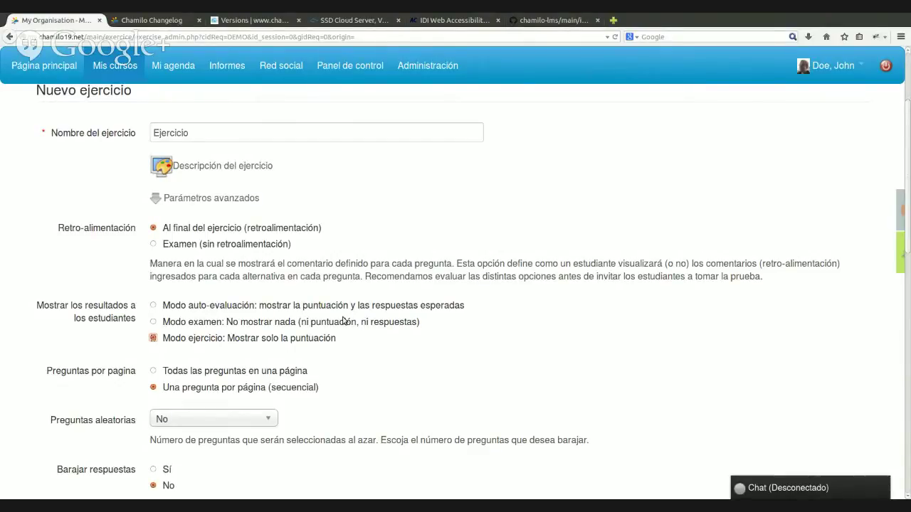
pyautogui.scroll(4, 344, 321)
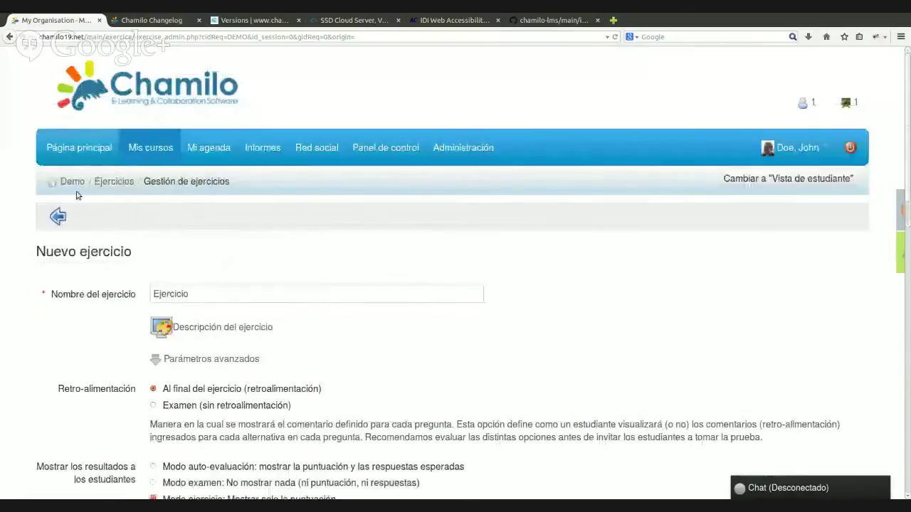
# Step: Browse the Demo course's Mantenimiento del curso page, then return to the Demo home page
pyautogui.click(74, 183)
pyautogui.scroll(-5, 605, 193)
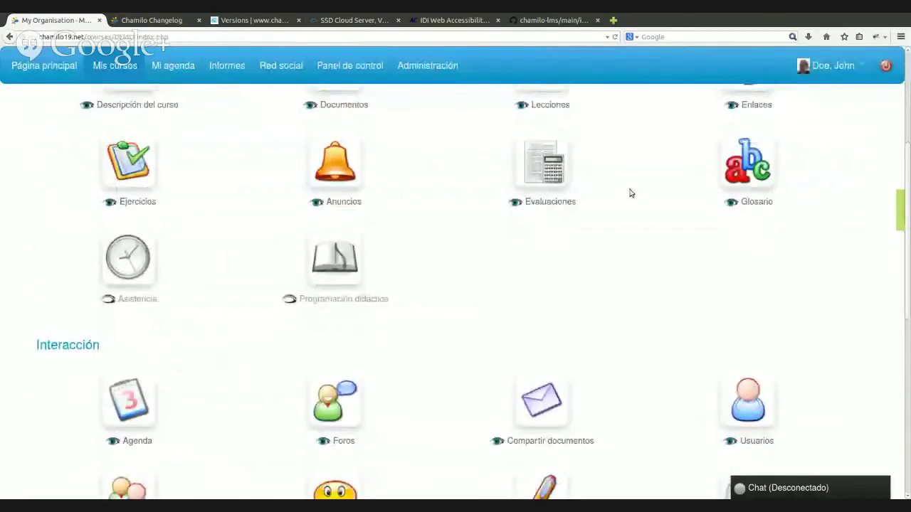
pyautogui.scroll(-5, 630, 193)
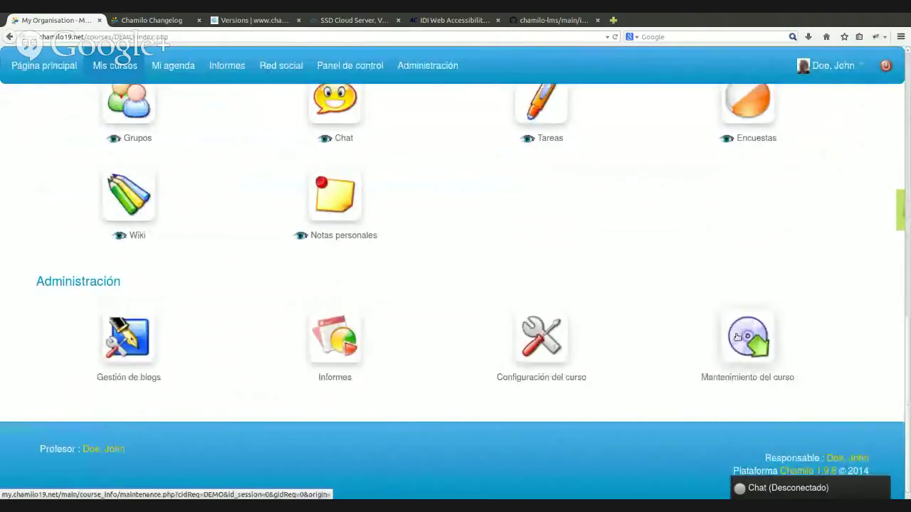
pyautogui.click(738, 337)
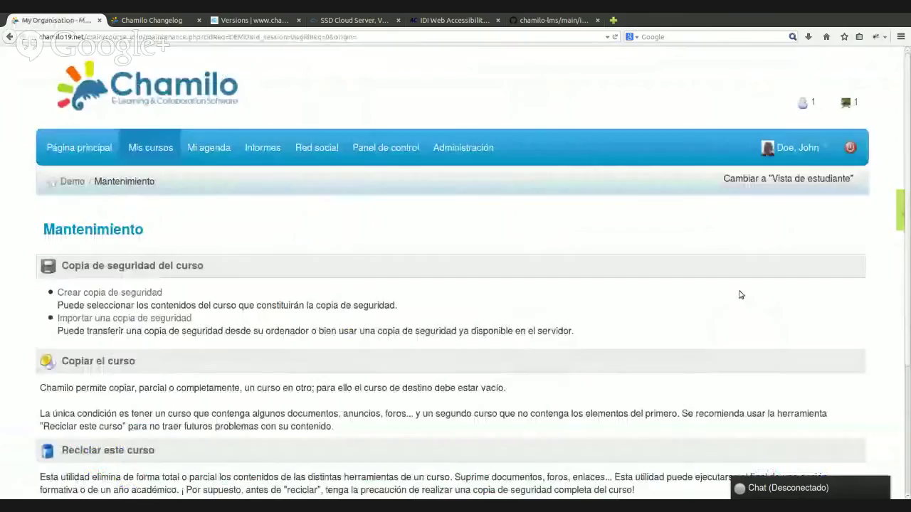
pyautogui.scroll(-3, 740, 295)
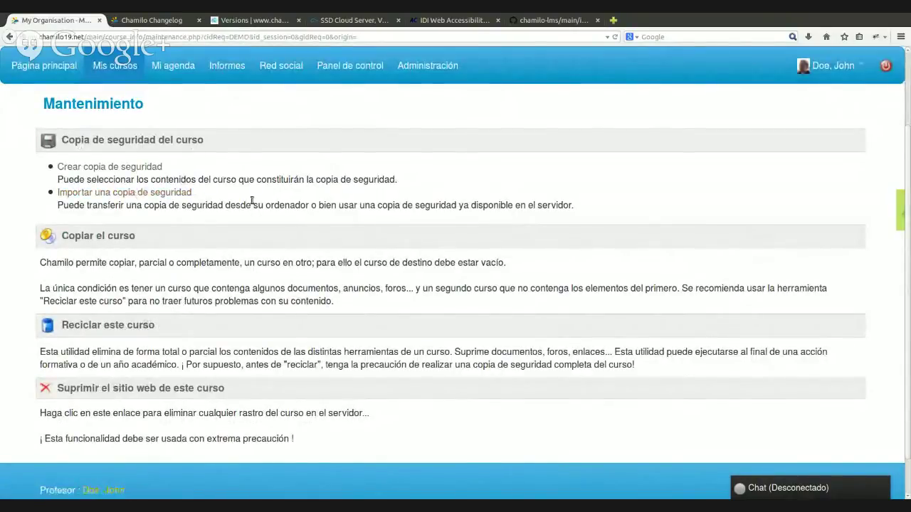
pyautogui.scroll(3, 252, 201)
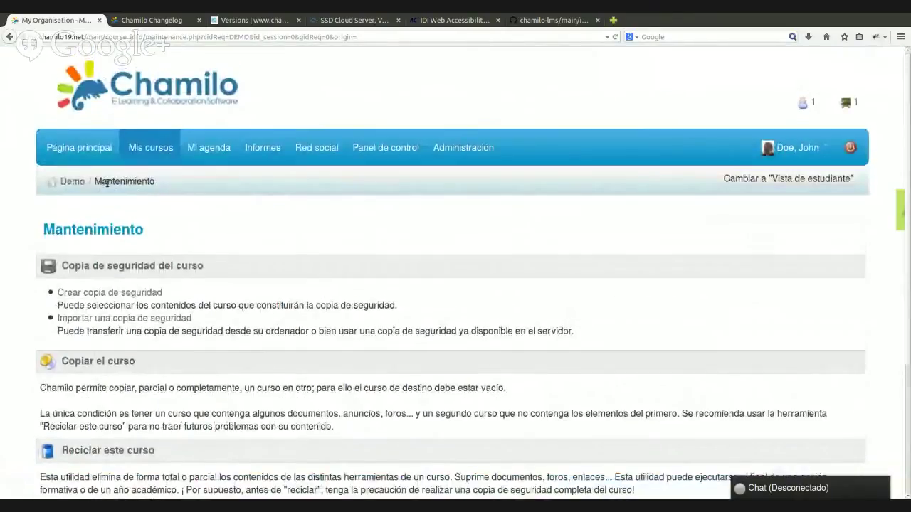
pyautogui.click(72, 181)
pyautogui.scroll(-5, 435, 232)
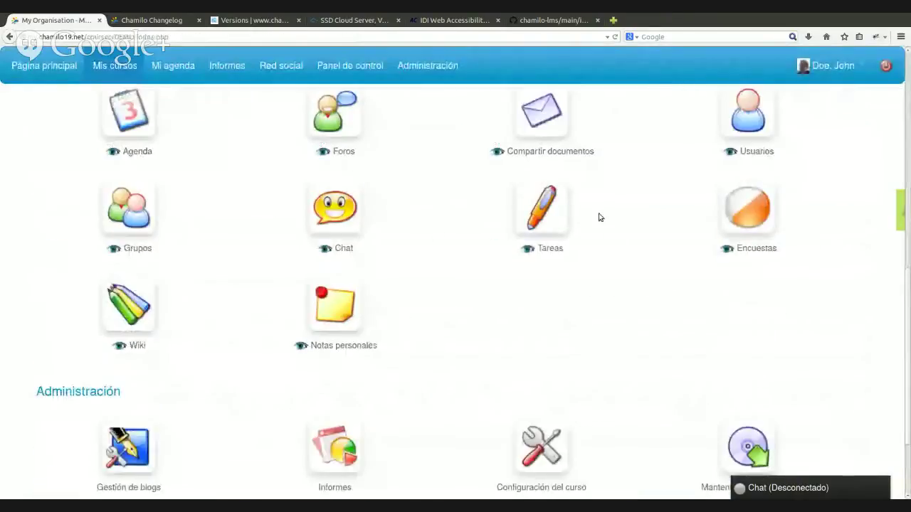
# Step: Create the Tareas assignment 'Resumen sobre libro Rich Dad, Poor Dad' and return to Demo home
pyautogui.click(545, 214)
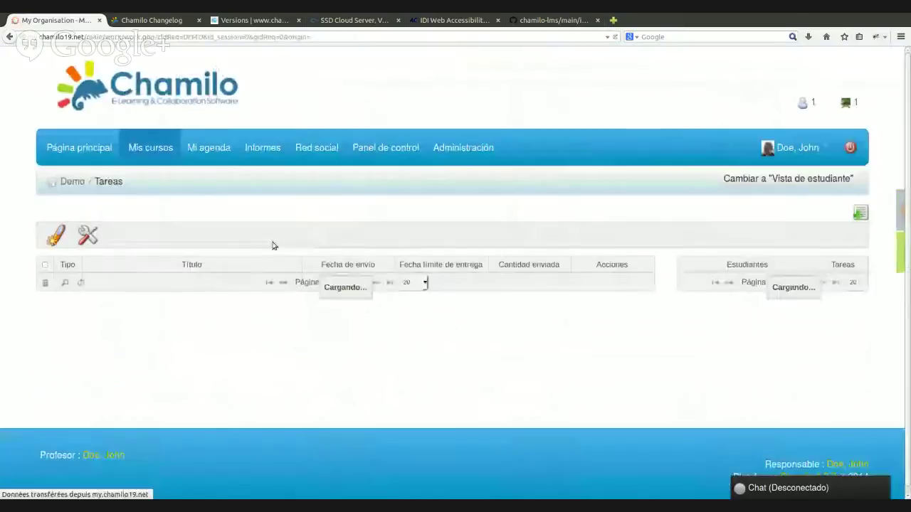
pyautogui.click(56, 234)
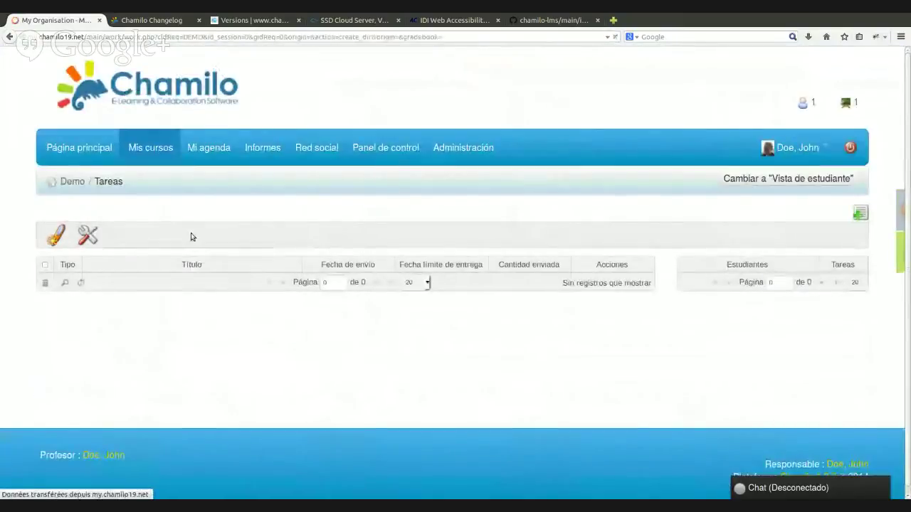
pyautogui.click(190, 313)
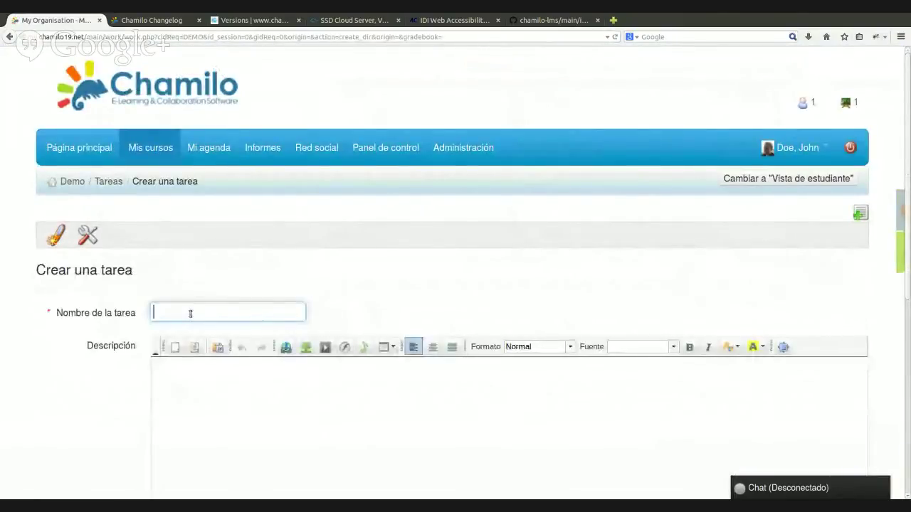
pyautogui.write('Resu')
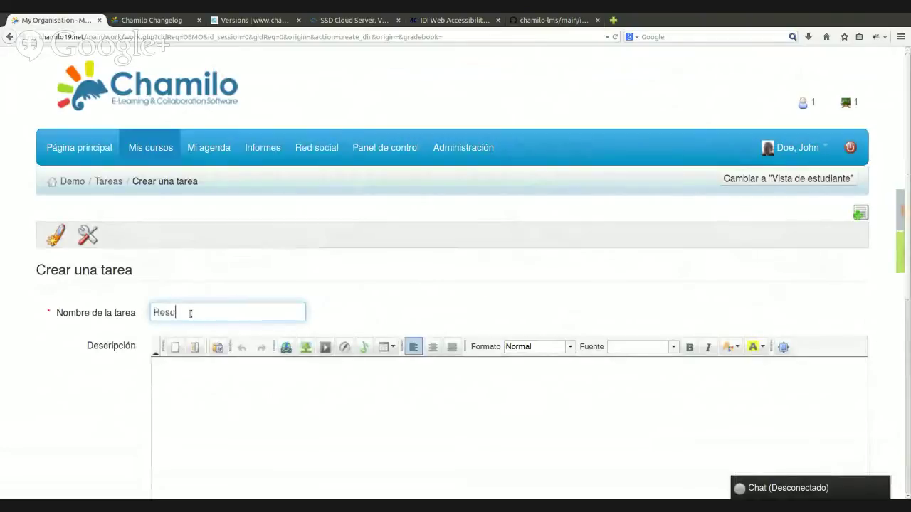
pyautogui.write('men sobre ')
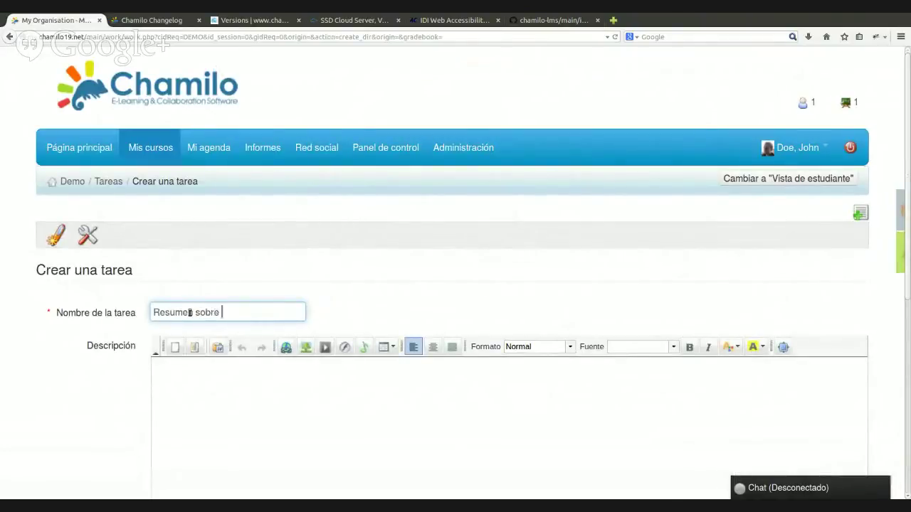
pyautogui.write('libro Rich Dad')
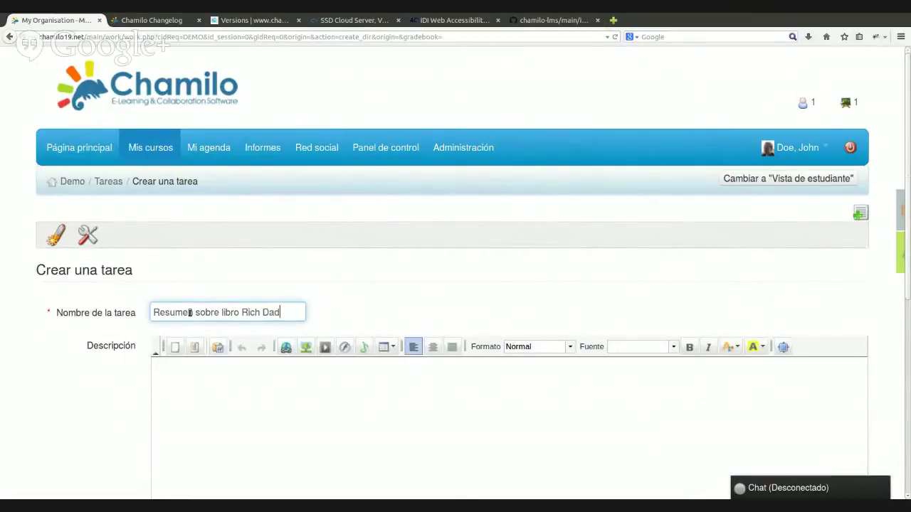
pyautogui.write(', Poor Dad')
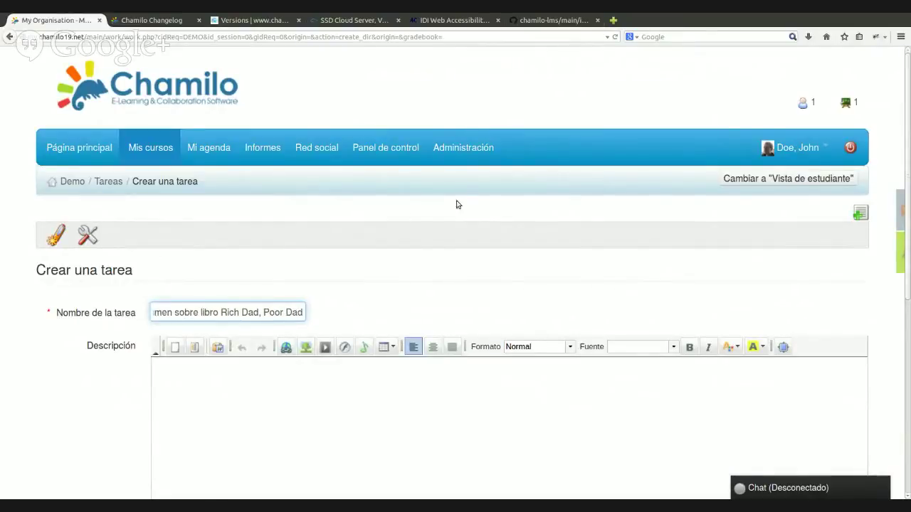
pyautogui.scroll(-5, 441, 206)
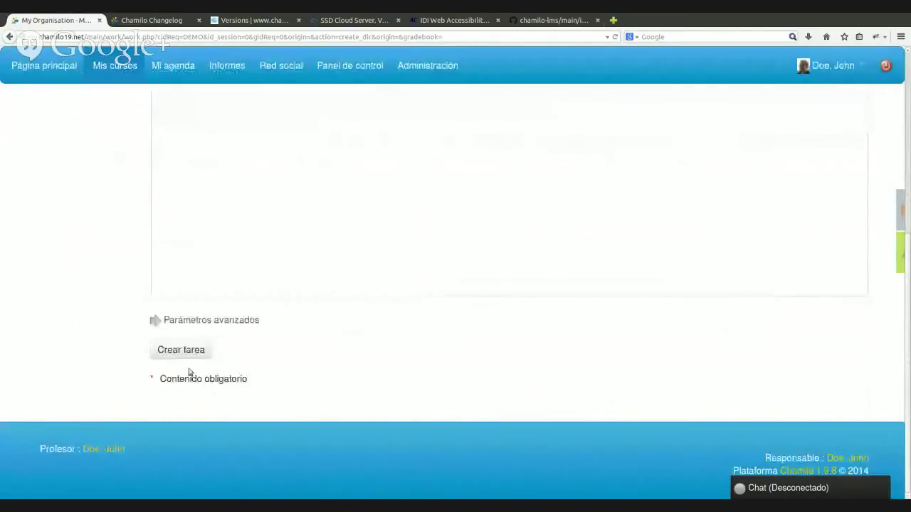
pyautogui.click(188, 350)
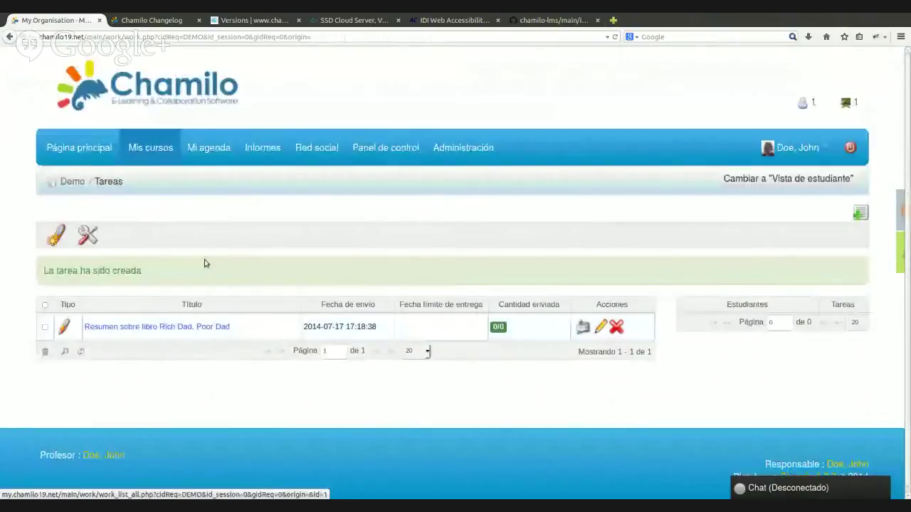
pyautogui.click(72, 182)
pyautogui.scroll(-5, 198, 228)
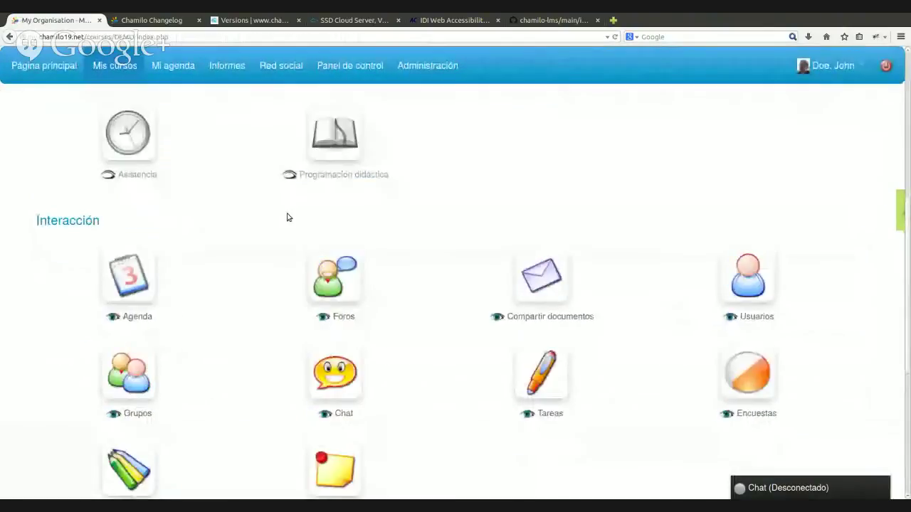
pyautogui.scroll(-2, 288, 217)
# Step: Confirm the assignment appears under Tareas in a selective course backup, then go to platform Administración
pyautogui.scroll(-5, 528, 290)
pyautogui.click(738, 326)
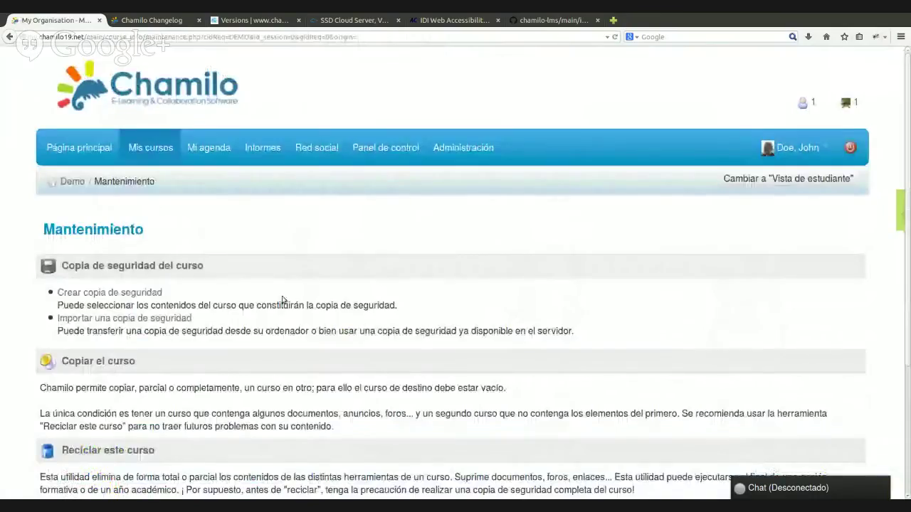
pyautogui.click(138, 292)
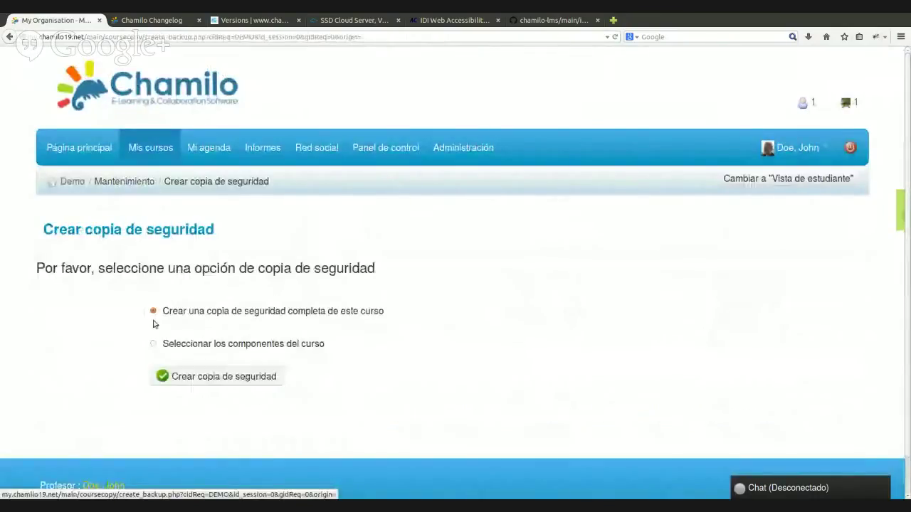
pyautogui.click(153, 344)
pyautogui.click(187, 368)
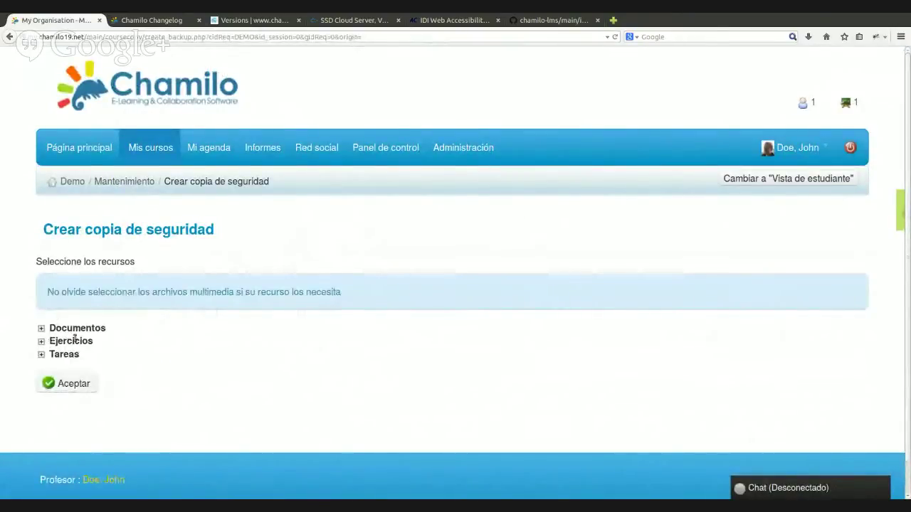
pyautogui.click(41, 354)
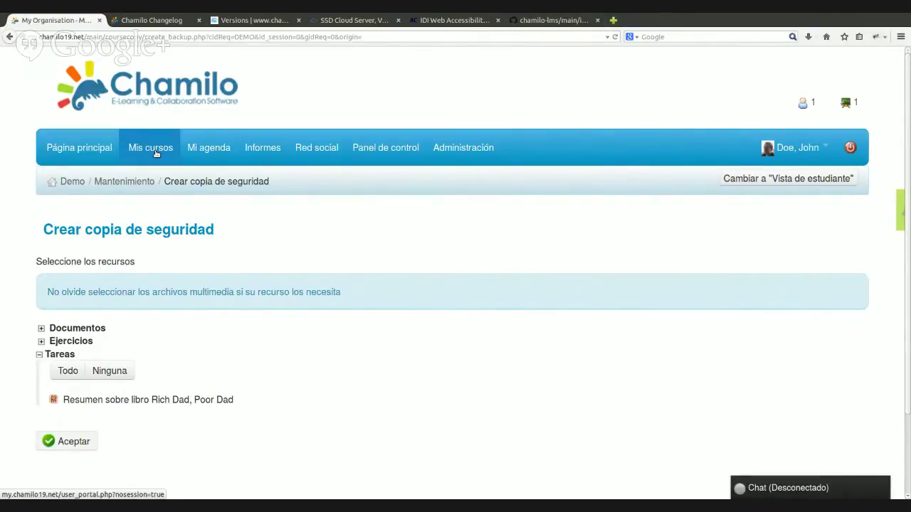
pyautogui.click(459, 148)
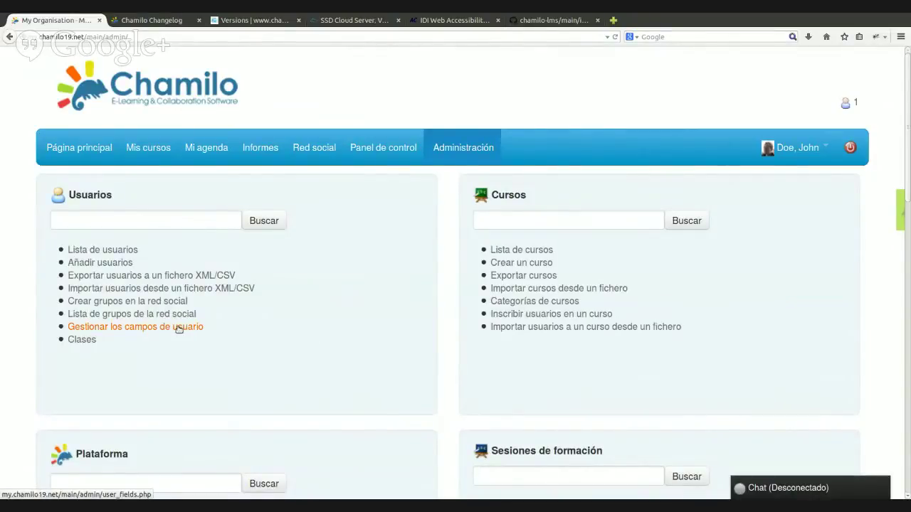
# Step: Open the Campos de usuario list and scroll through its 16 profile fields
pyautogui.click(179, 327)
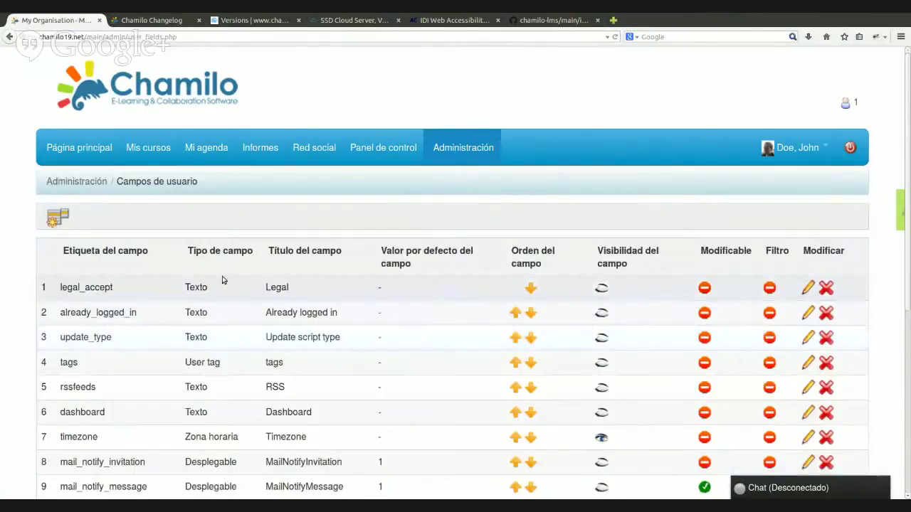
pyautogui.scroll(-1, 222, 280)
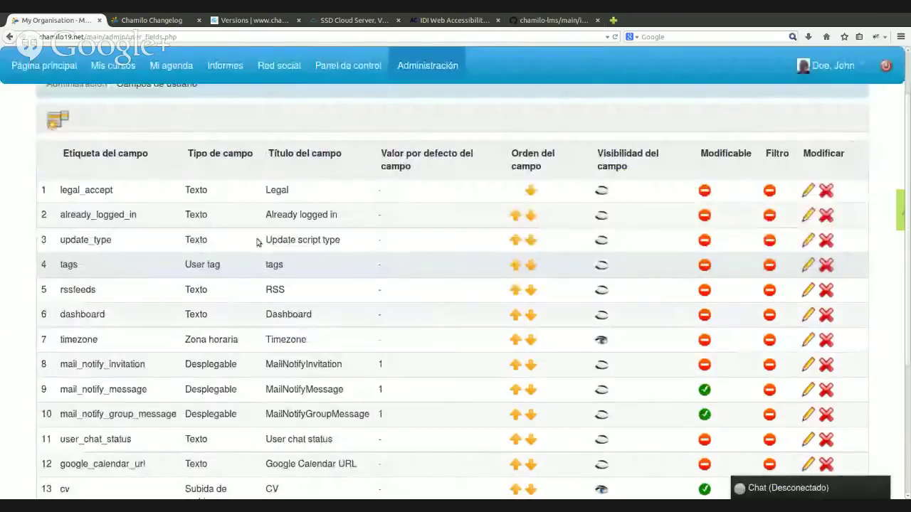
pyautogui.scroll(-3, 258, 243)
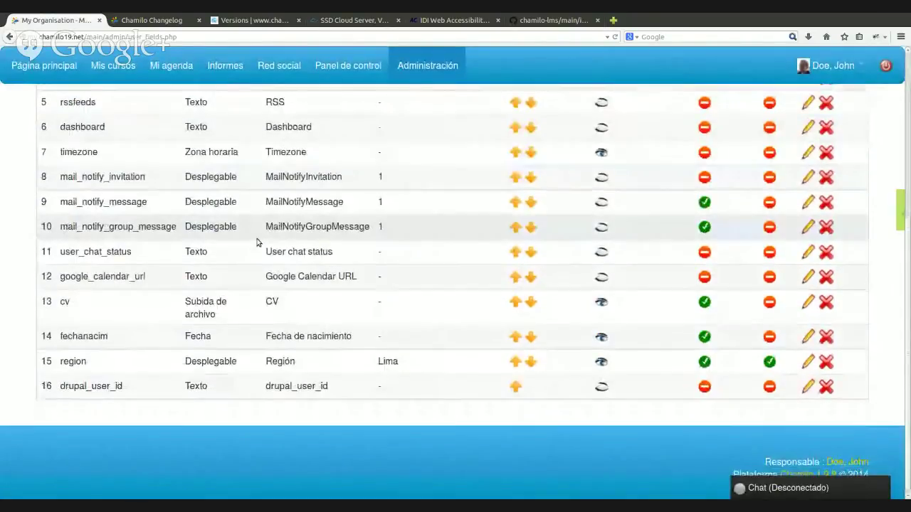
pyautogui.scroll(1, 257, 243)
pyautogui.scroll(2, 257, 242)
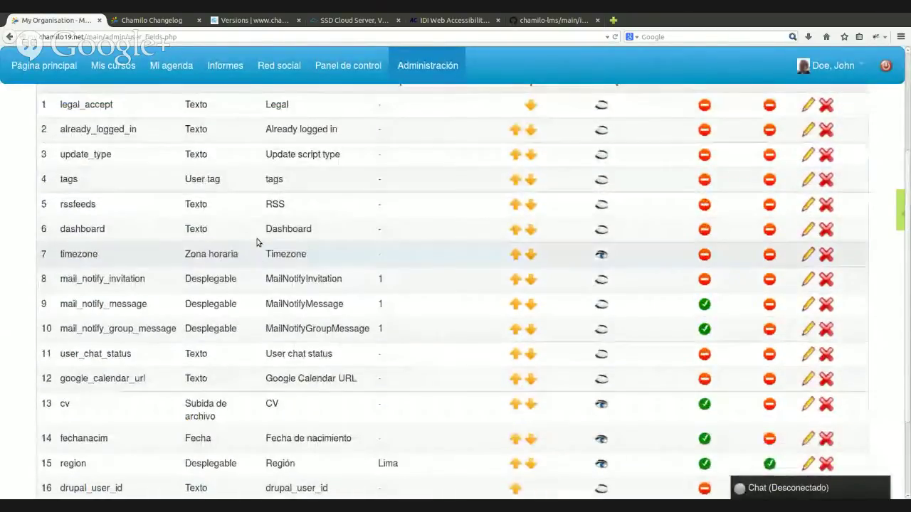
pyautogui.scroll(1, 199, 366)
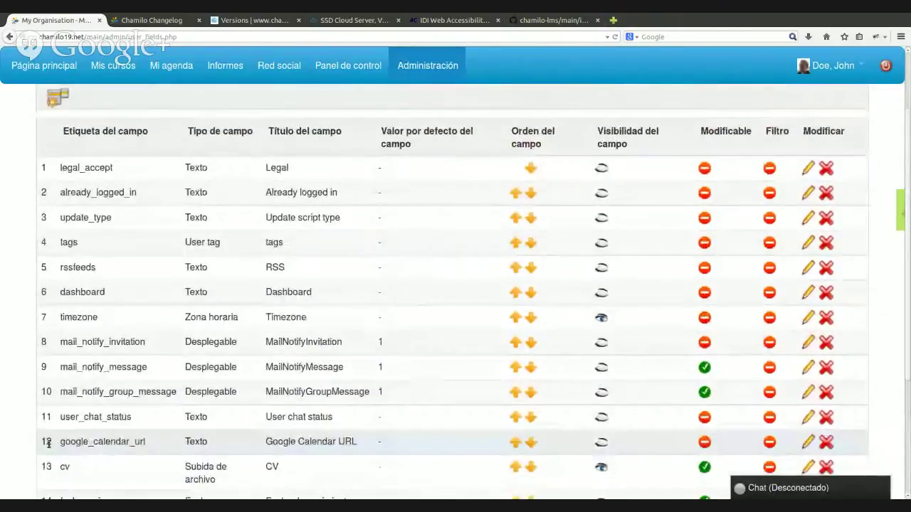
# Step: Highlight the cv field's name, file-upload type and CV title in row 13
pyautogui.moveTo(41, 441); pyautogui.dragTo(157, 448)
pyautogui.click(157, 448)
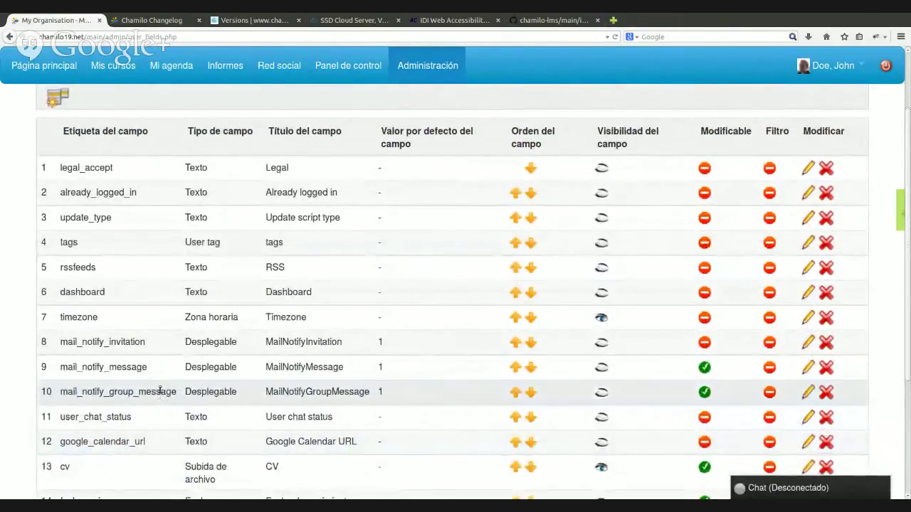
pyautogui.scroll(-2, 159, 392)
pyautogui.scroll(-1, 159, 393)
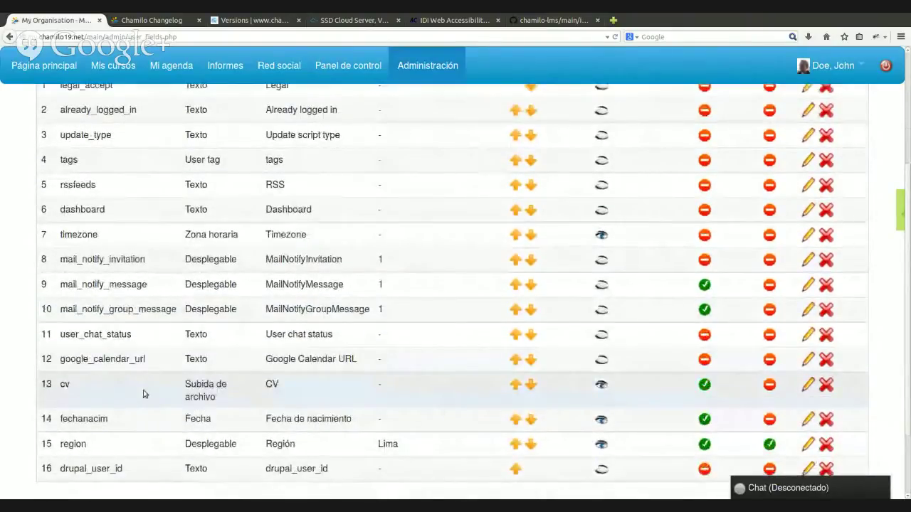
pyautogui.doubleClick(79, 389)
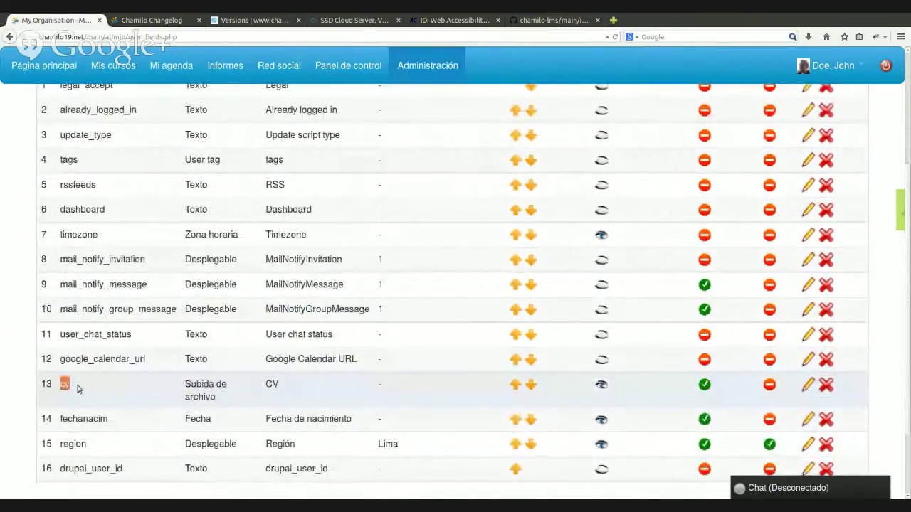
pyautogui.tripleClick(187, 388)
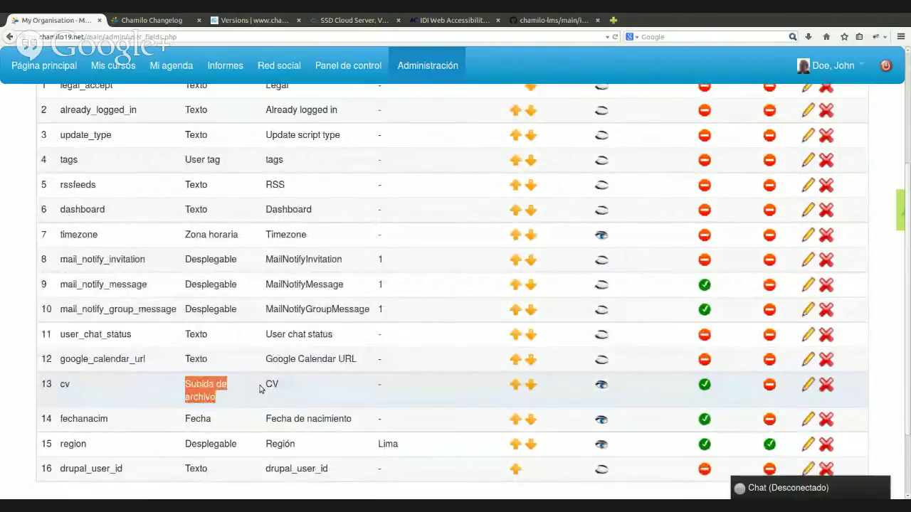
pyautogui.moveTo(262, 386); pyautogui.dragTo(284, 390)
pyautogui.click(283, 389)
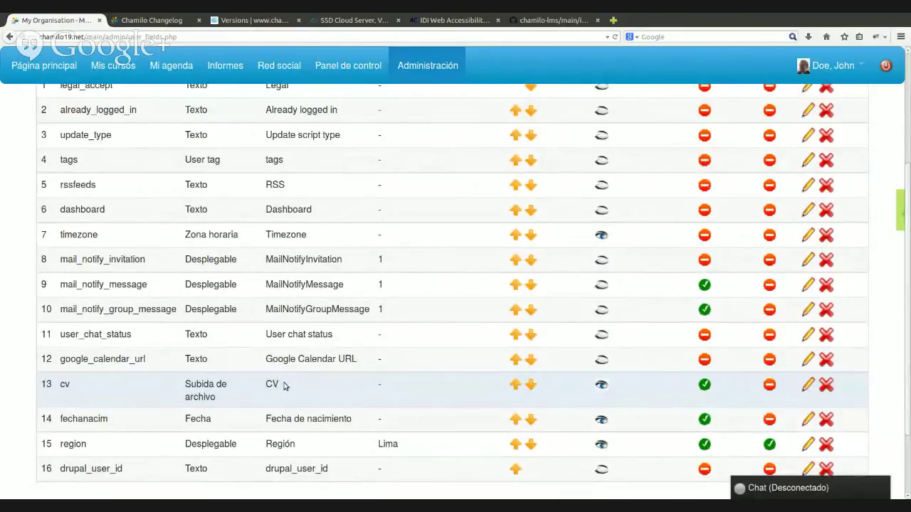
pyautogui.scroll(3, 283, 386)
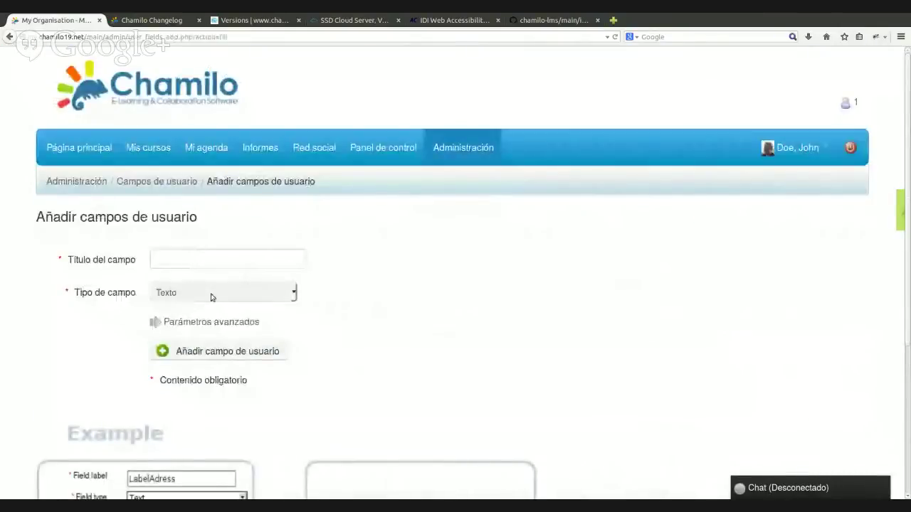
# Step: Open Añadir campo de usuario, pick Subida de archivo as type, then go to Red social unsaved
pyautogui.click(212, 298)
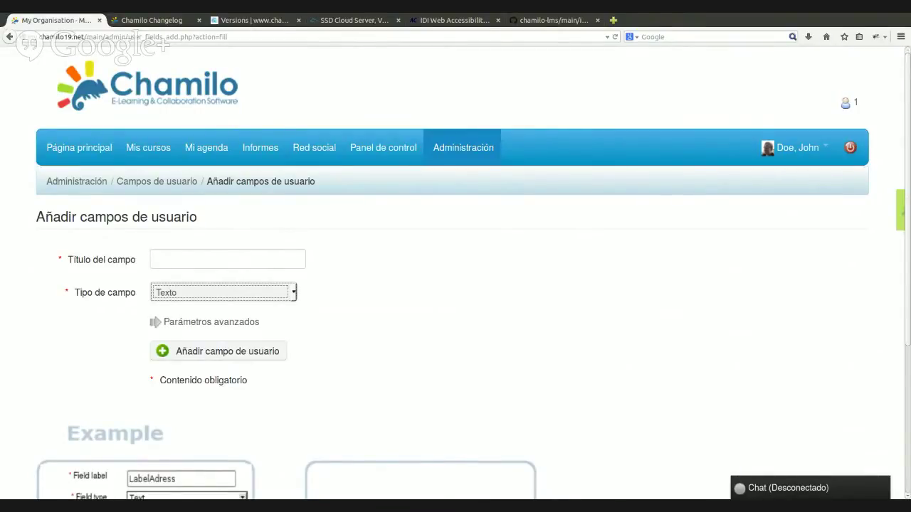
pyautogui.click(232, 469)
pyautogui.click(200, 257)
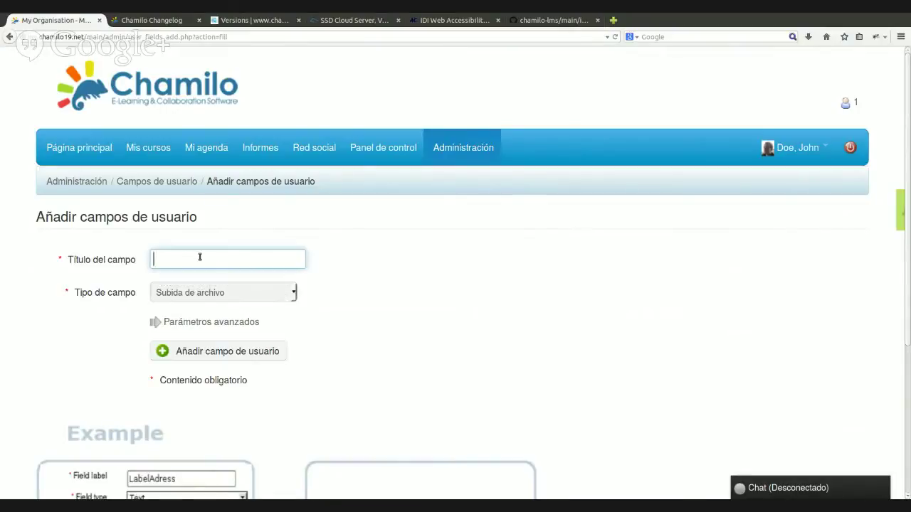
pyautogui.click(314, 147)
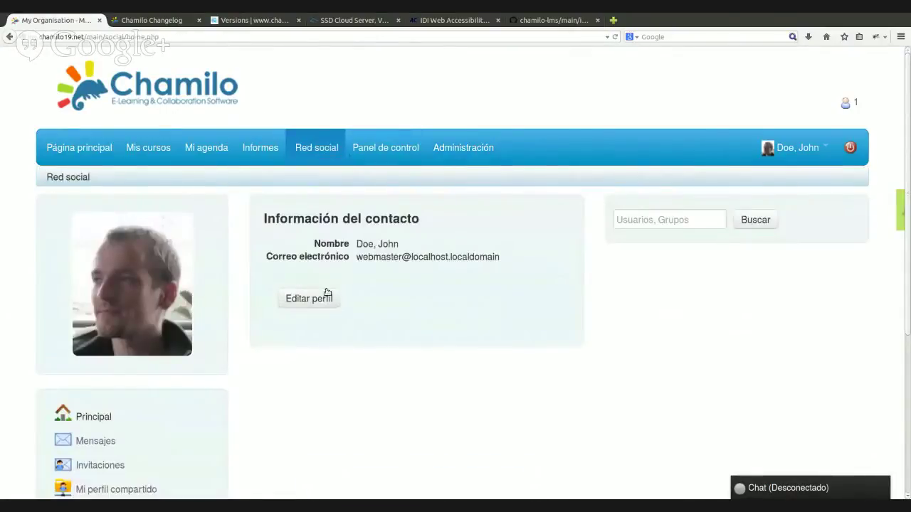
# Step: Review the CV upload field on the Editar perfil form, then log out
pyautogui.click(327, 295)
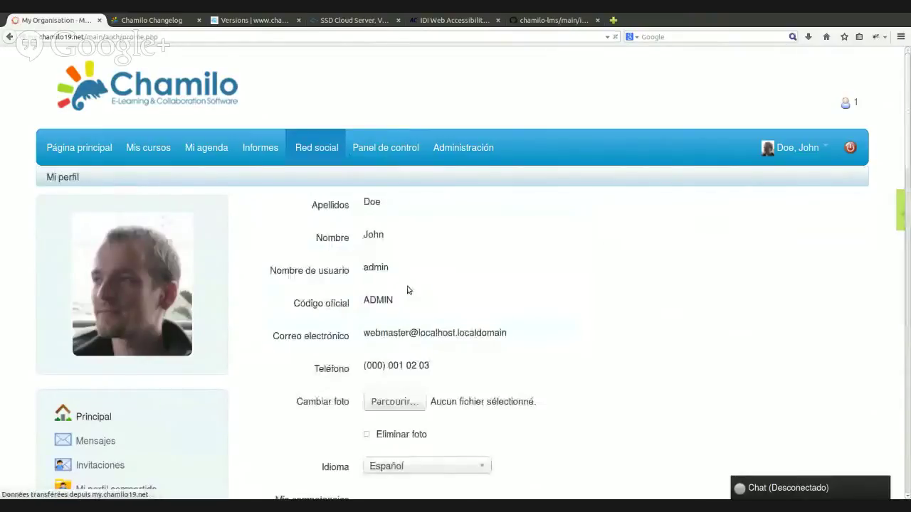
pyautogui.scroll(-8, 413, 281)
pyautogui.scroll(-5, 418, 272)
pyautogui.scroll(-3, 418, 269)
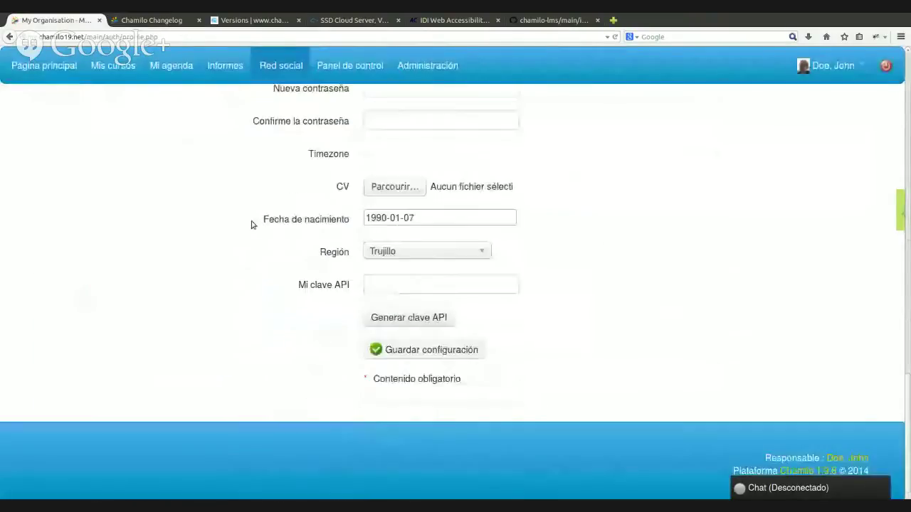
pyautogui.scroll(2, 342, 269)
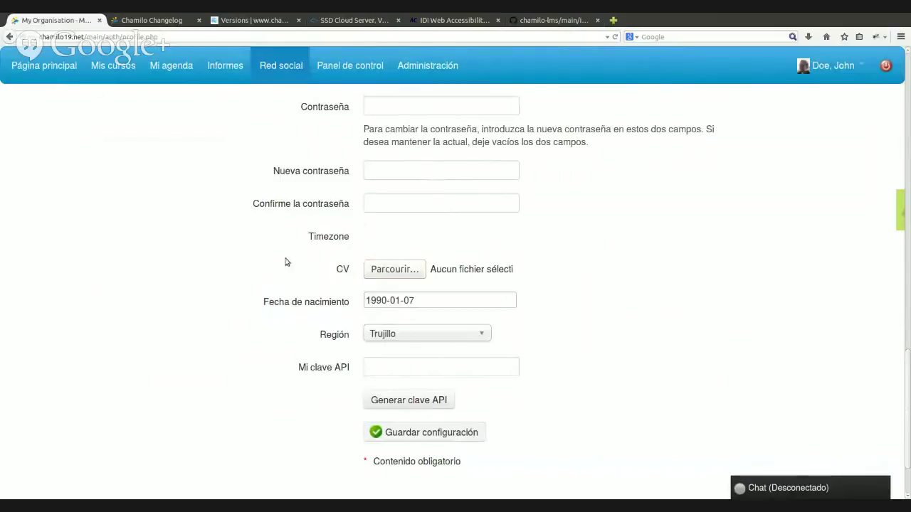
pyautogui.scroll(4, 271, 262)
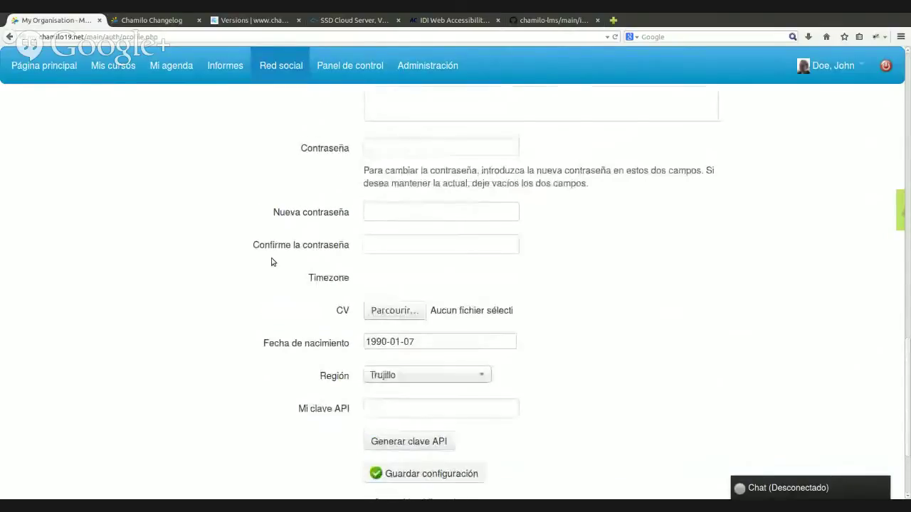
pyautogui.scroll(15, 271, 262)
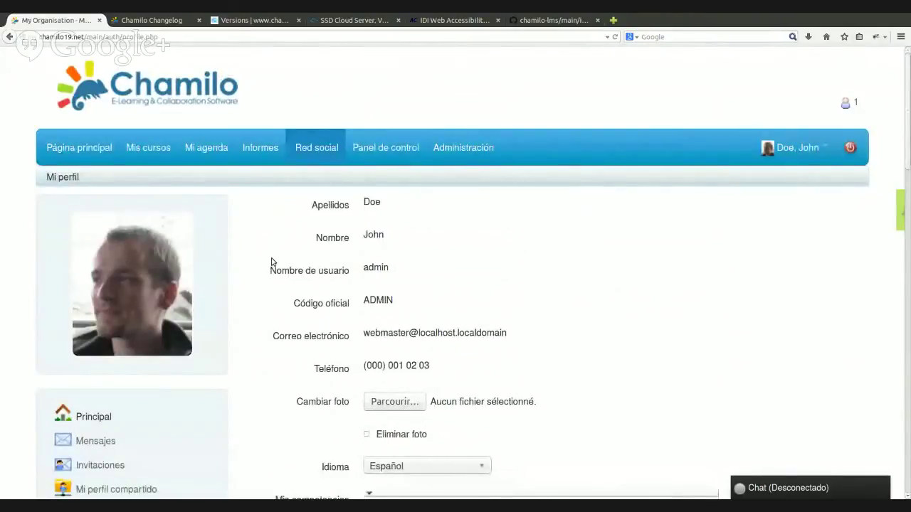
pyautogui.click(848, 153)
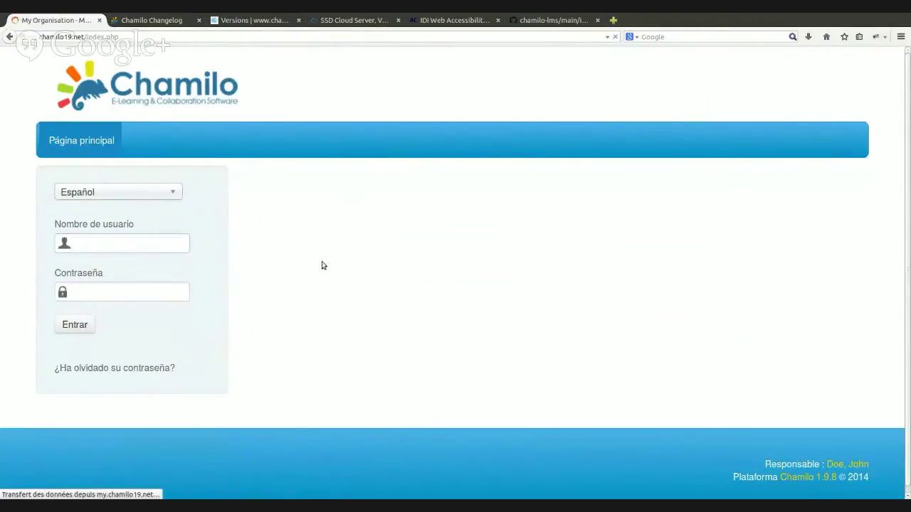
# Step: Switch the login page to English, then reload it without the ?language parameter
pyautogui.click(172, 191)
pyautogui.click(126, 301)
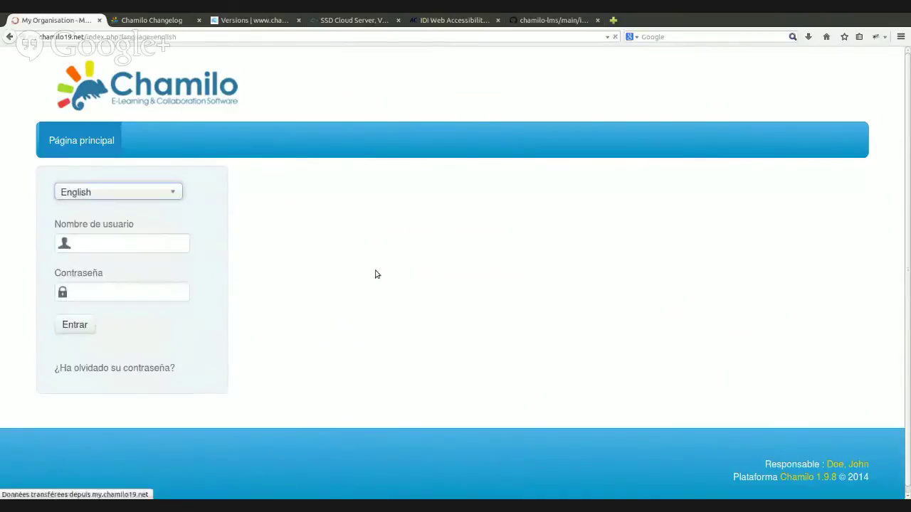
pyautogui.click(237, 37)
pyautogui.press('BackSpace')
pyautogui.press('BackSpace')
pyautogui.press('BackSpace')
pyautogui.press('BackSpace')
pyautogui.press('BackSpace')
pyautogui.press('BackSpace')
pyautogui.press('BackSpace')
pyautogui.press('BackSpace')
pyautogui.press('BackSpace')
pyautogui.press('BackSpace')
pyautogui.press('BackSpace')
pyautogui.press('BackSpace')
pyautogui.press('BackSpace')
pyautogui.press('BackSpace')
pyautogui.press('BackSpace')
pyautogui.press('BackSpace')
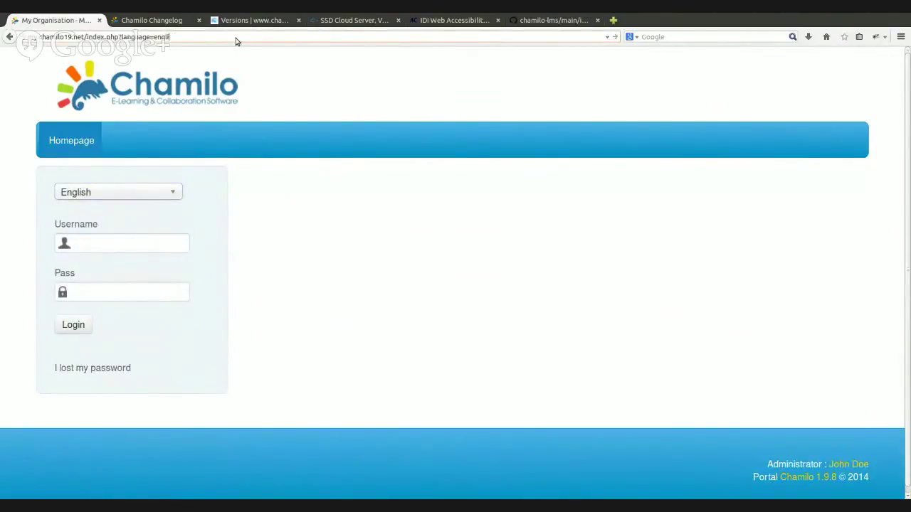
pyautogui.press('Return')
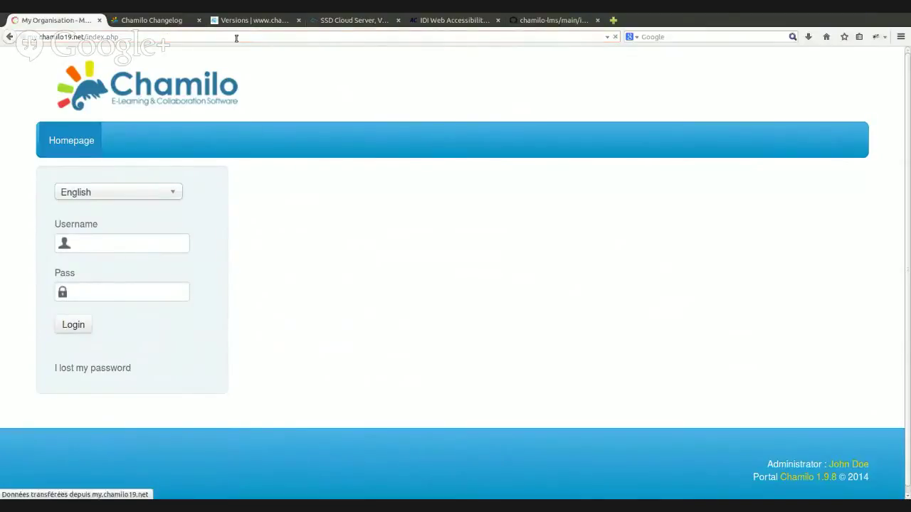
pyautogui.click(313, 252)
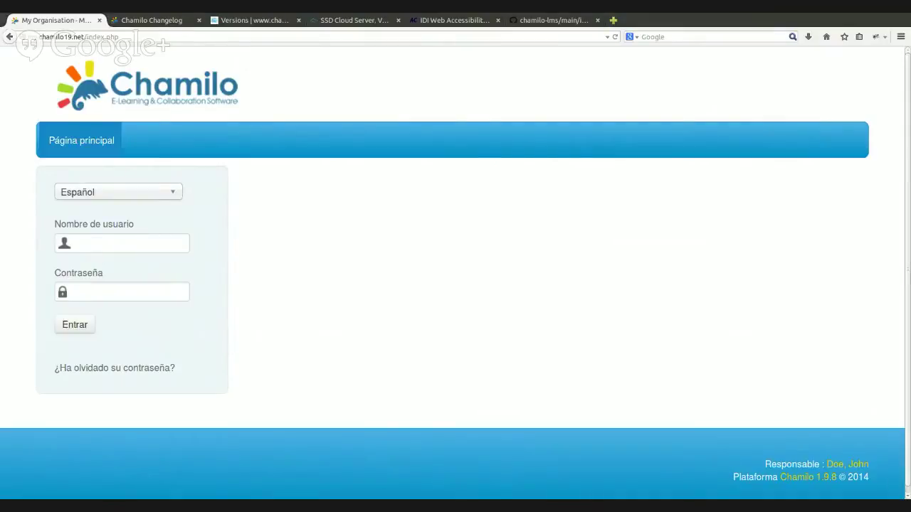
# Step: Log in as admin with the account password and view the welcome message
pyautogui.click(85, 242)
pyautogui.write('admin')
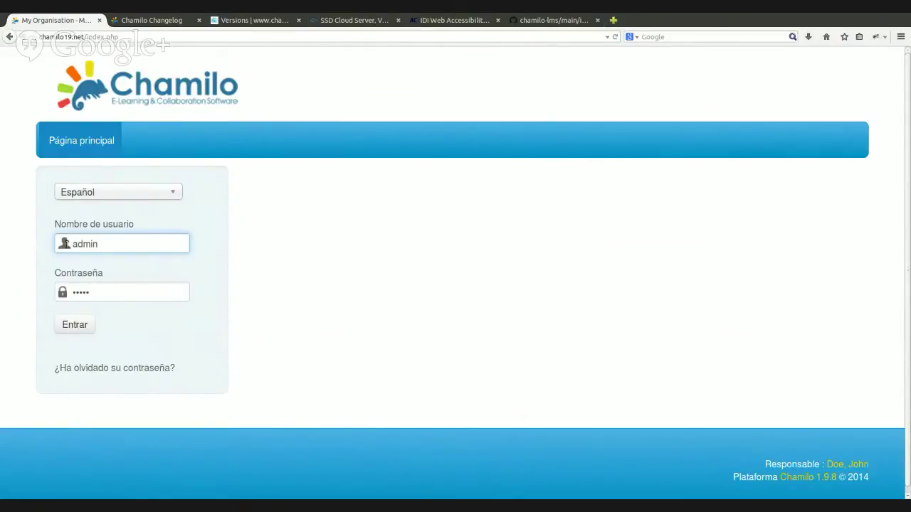
pyautogui.click(66, 244)
pyautogui.click(67, 322)
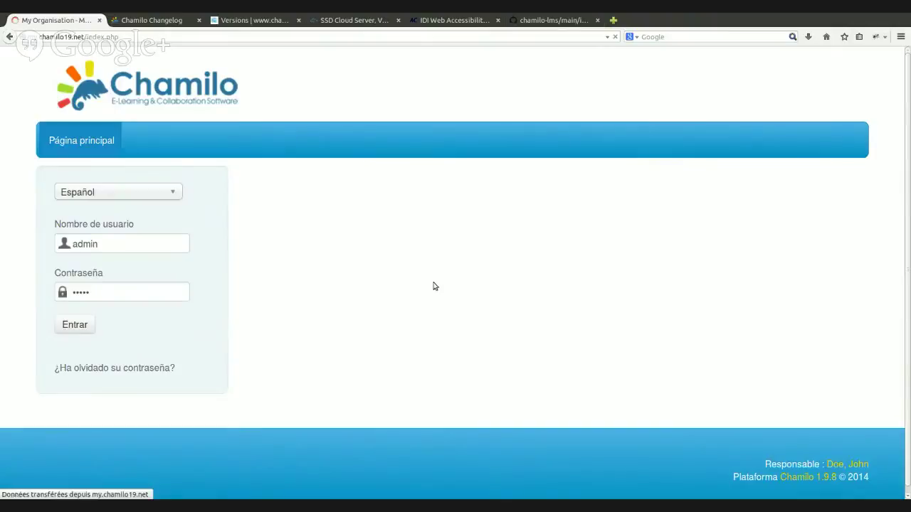
pyautogui.scroll(-3, 230, 284)
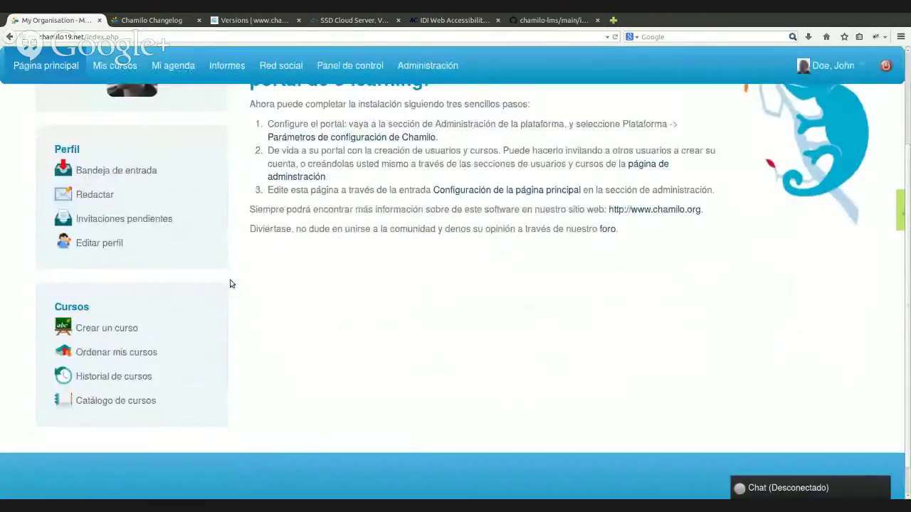
pyautogui.scroll(-1, 63, 395)
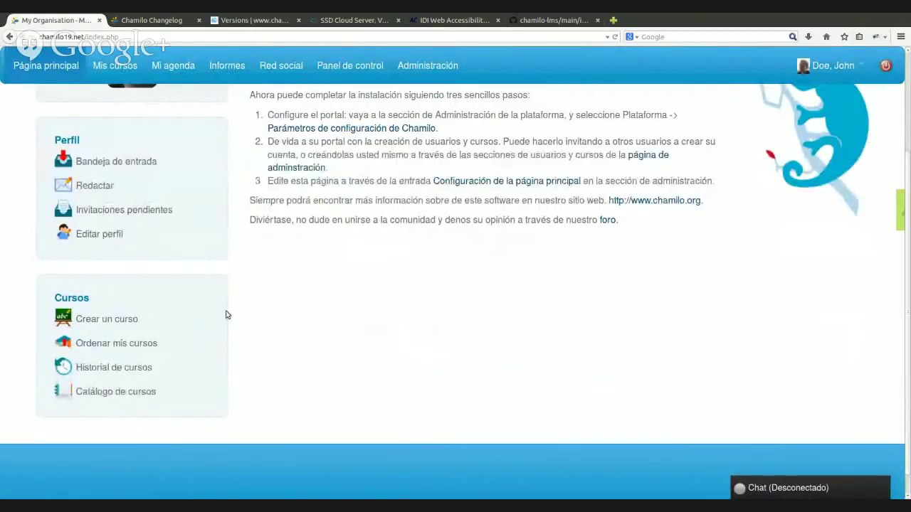
pyautogui.scroll(5, 239, 310)
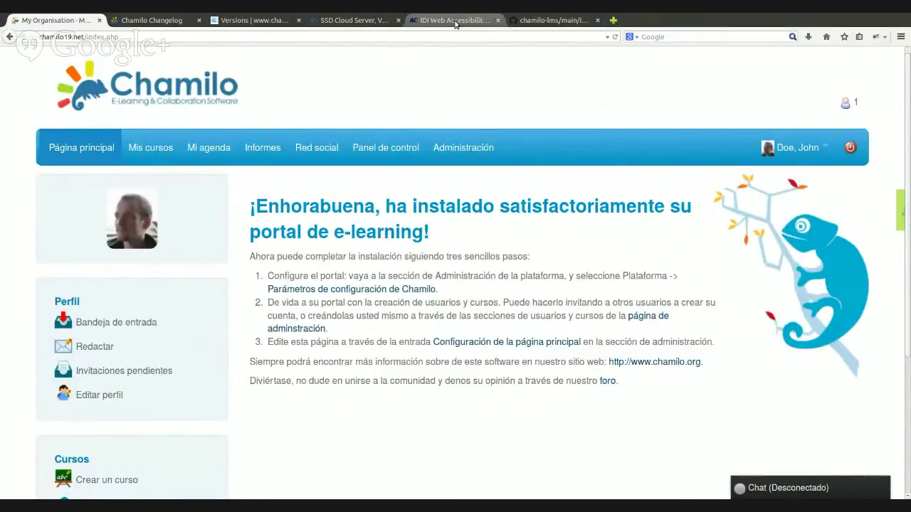
# Step: Switch to AChecker, zoom in, and note the WCAG 2.0 (Level AA) guideline
pyautogui.click(456, 21)
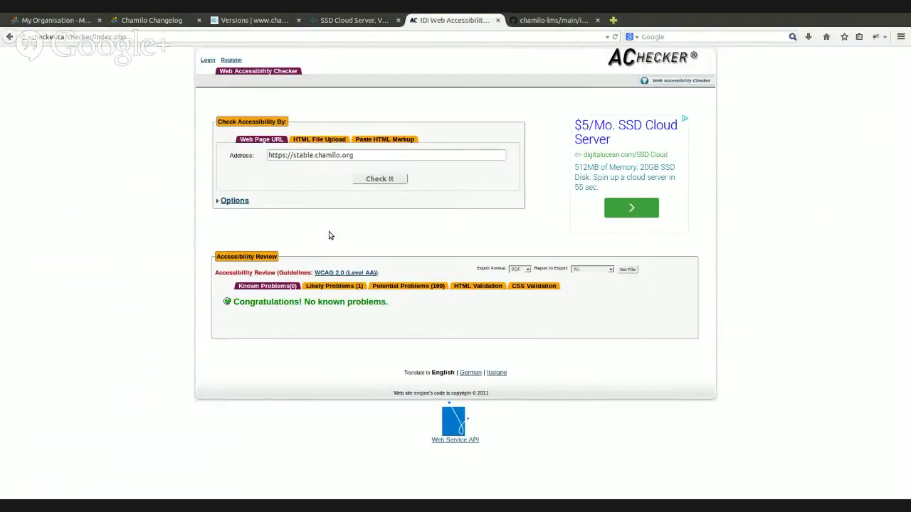
pyautogui.hotkey('ctrl', '+')
pyautogui.hotkey('ctrl', '+')
pyautogui.hotkey('ctrl', '+')
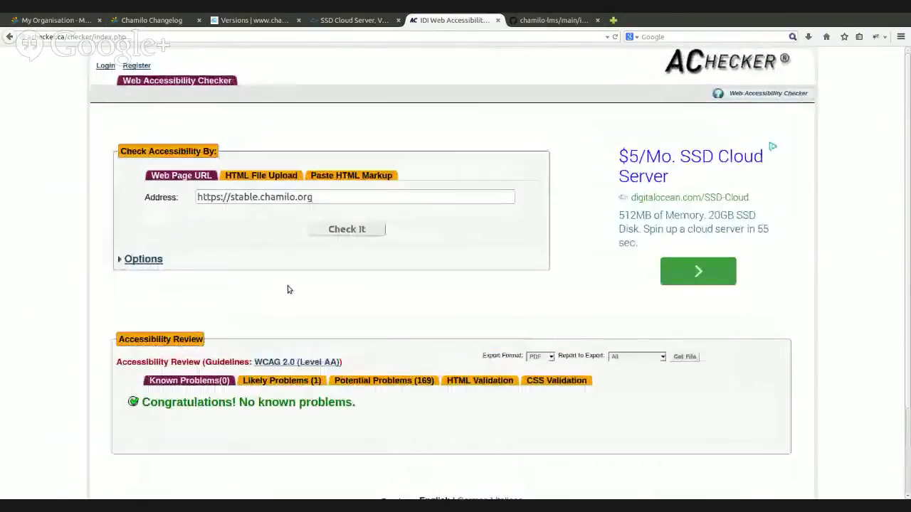
pyautogui.hotkey('ctrl', '+')
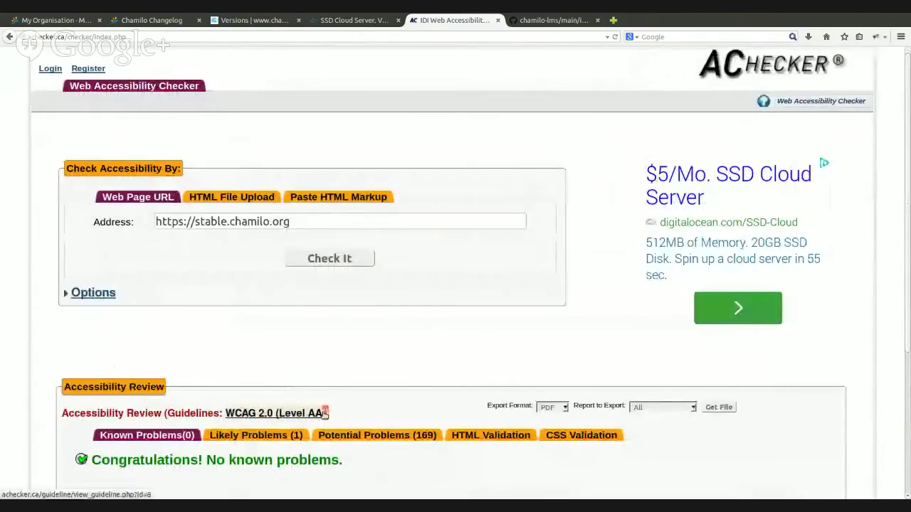
pyautogui.moveTo(324, 412); pyautogui.dragTo(230, 412)
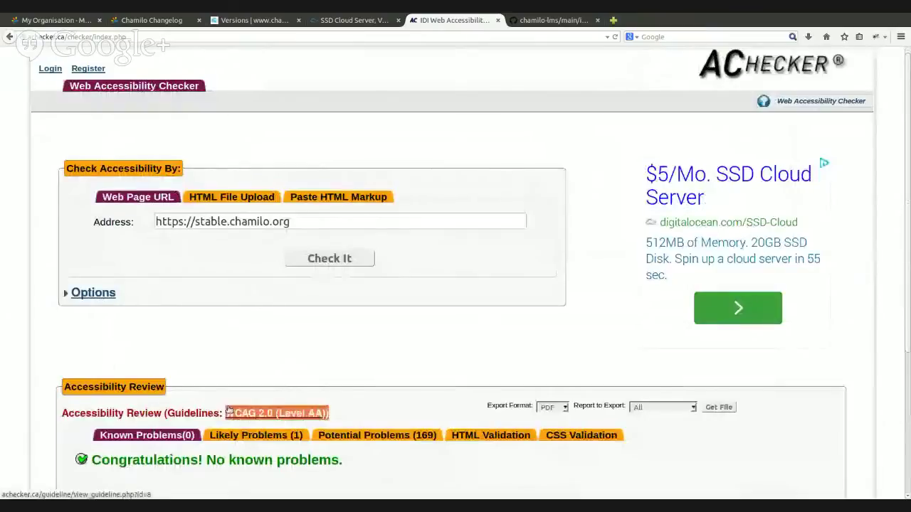
pyautogui.click(271, 342)
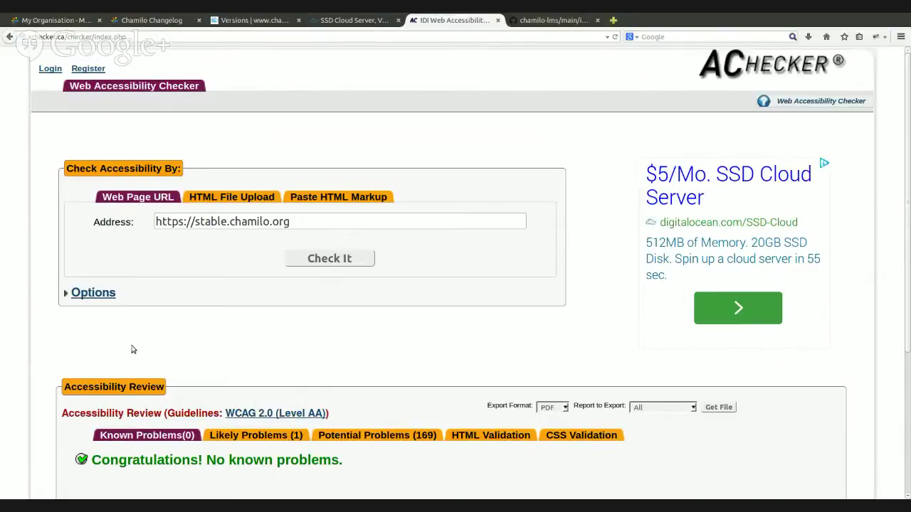
# Step: Confirm the 'Congratulations! No known problems.' result for stable.chamilo.org
pyautogui.scroll(-1, 107, 343)
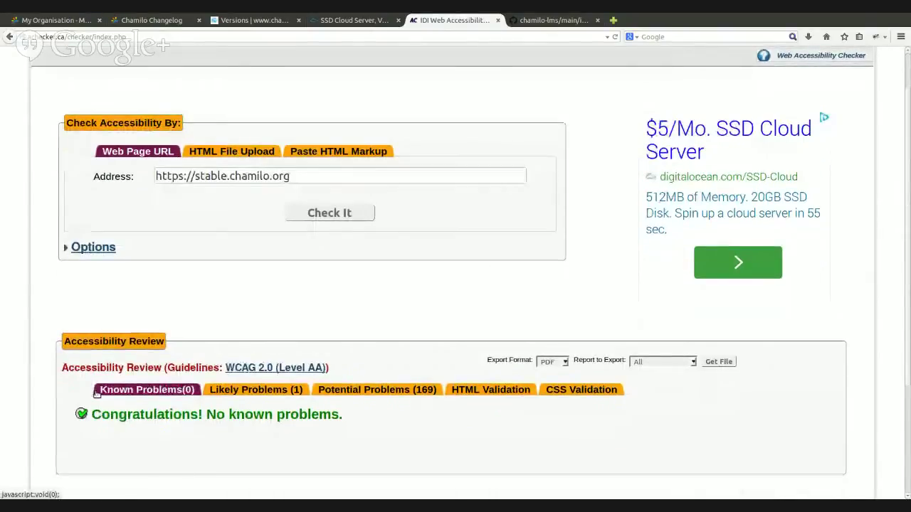
pyautogui.scroll(1, 61, 461)
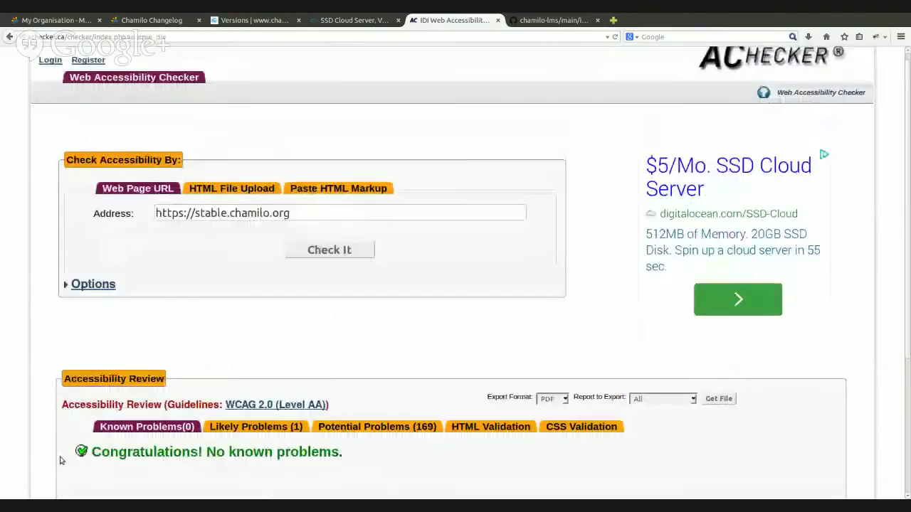
pyautogui.moveTo(342, 452); pyautogui.dragTo(90, 453)
pyautogui.click(46, 334)
pyautogui.scroll(1, 45, 335)
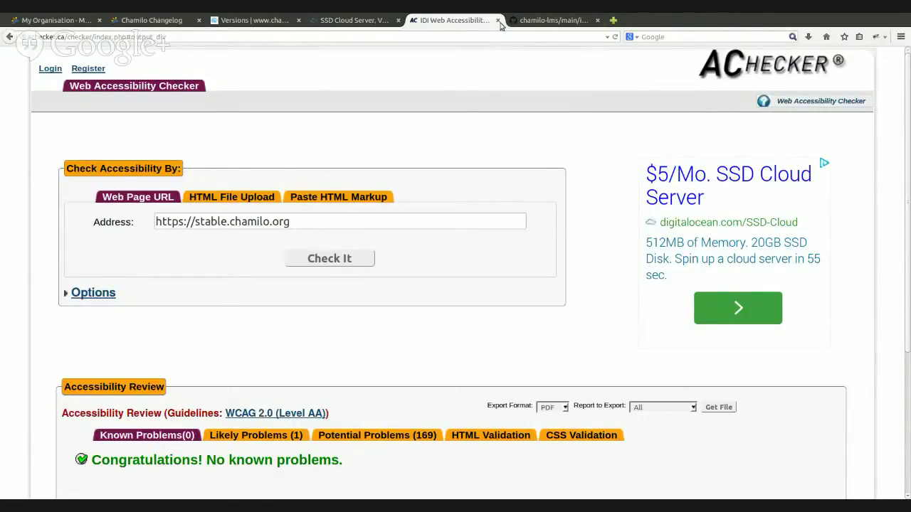
# Step: Return to Chamilo and open the platform administration page
pyautogui.click(62, 19)
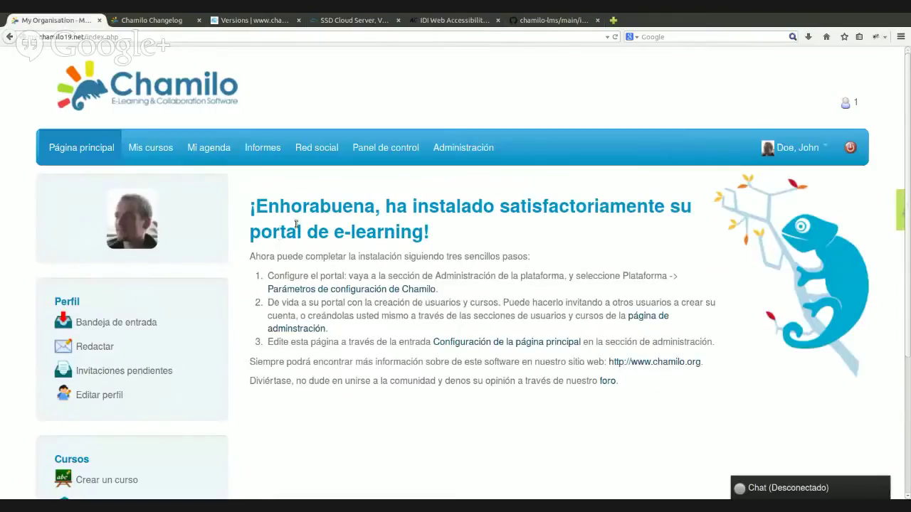
pyautogui.click(464, 148)
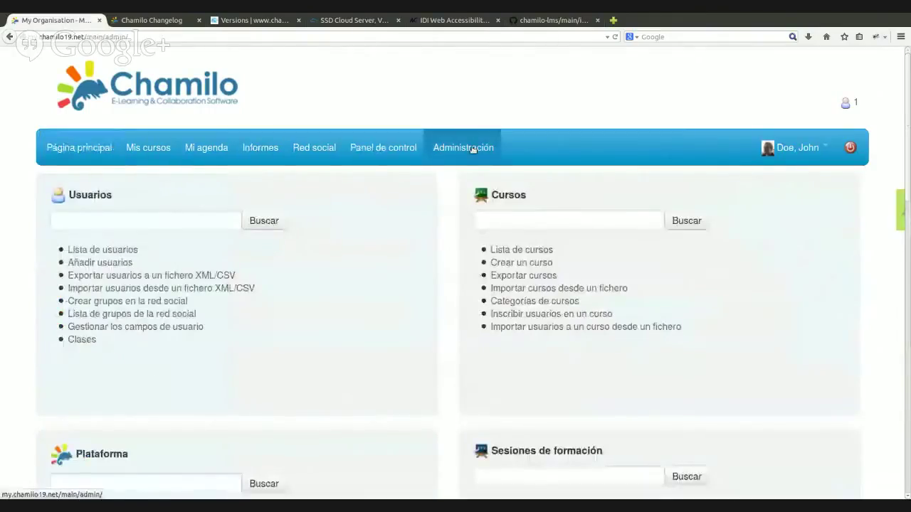
pyautogui.scroll(-3, 440, 214)
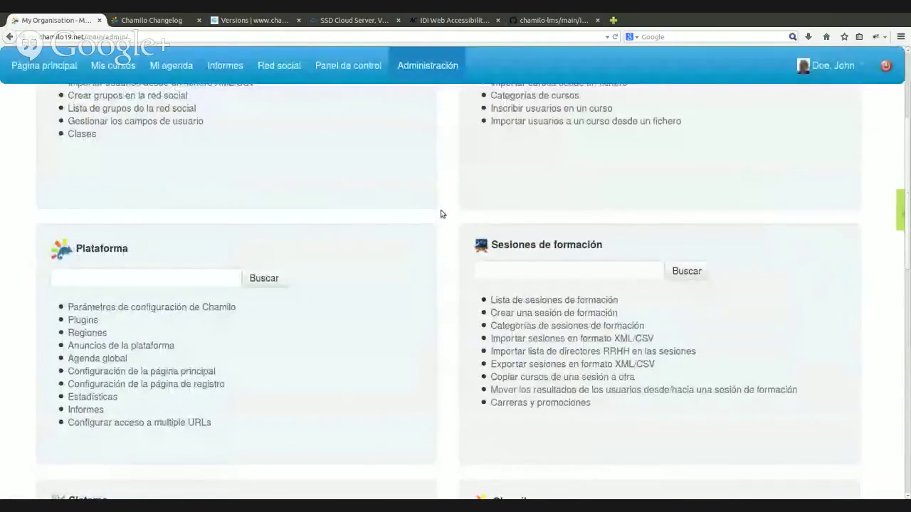
pyautogui.scroll(3, 441, 214)
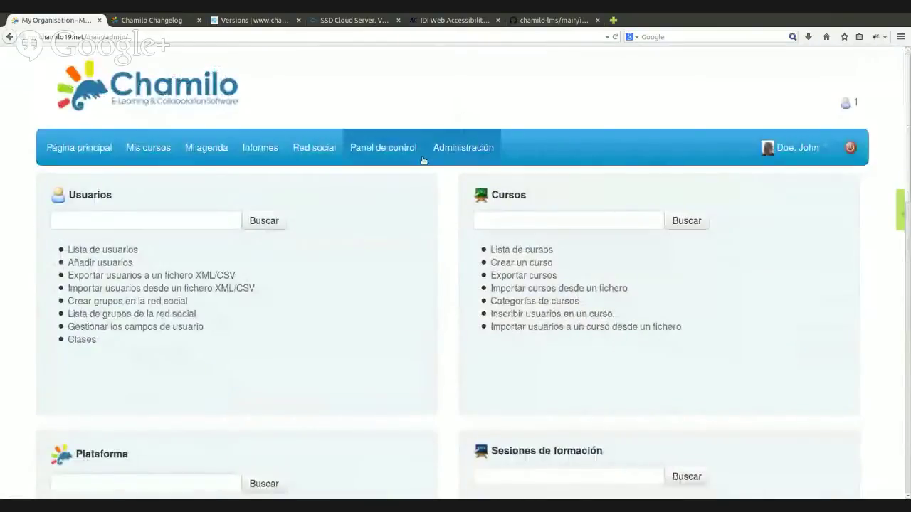
pyautogui.scroll(-3, 439, 211)
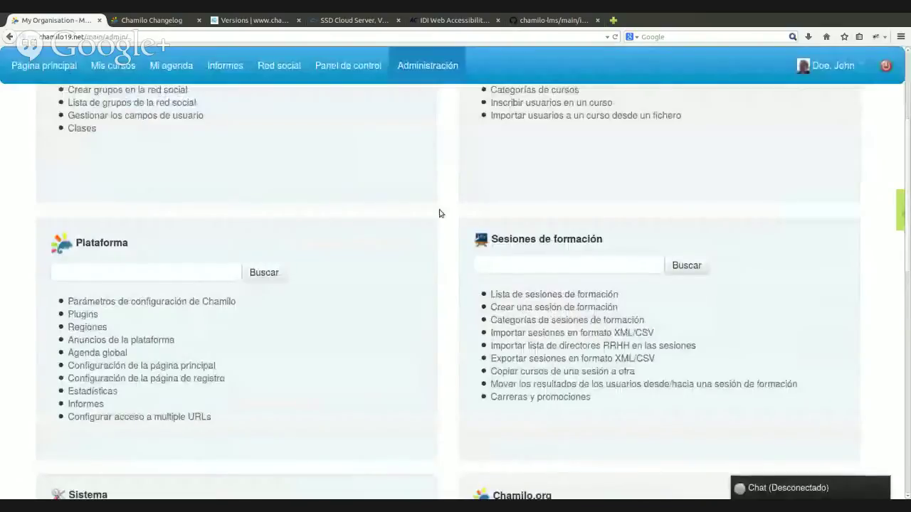
pyautogui.scroll(-1, 60, 190)
# Step: Browse the Plugins settings list, including OpenMeetings and Videoconferencia (BigBlueButton)
pyautogui.click(83, 240)
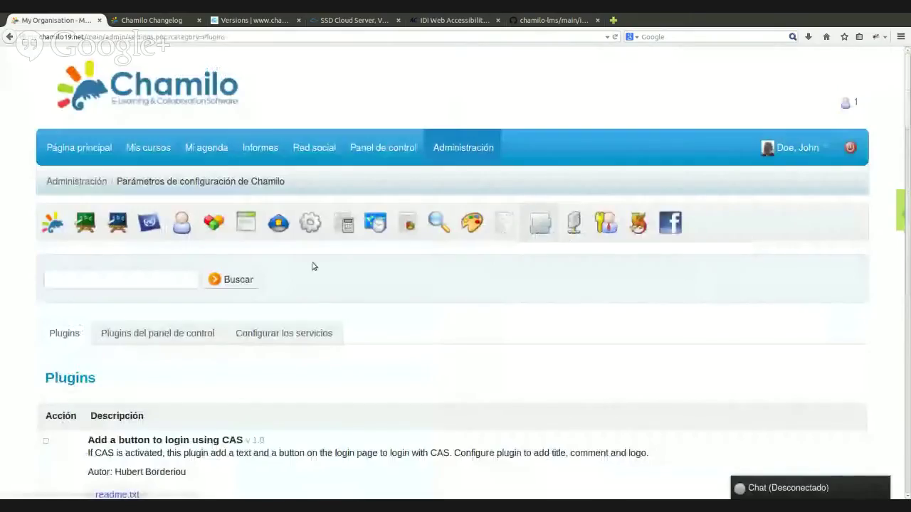
pyautogui.scroll(-5, 313, 266)
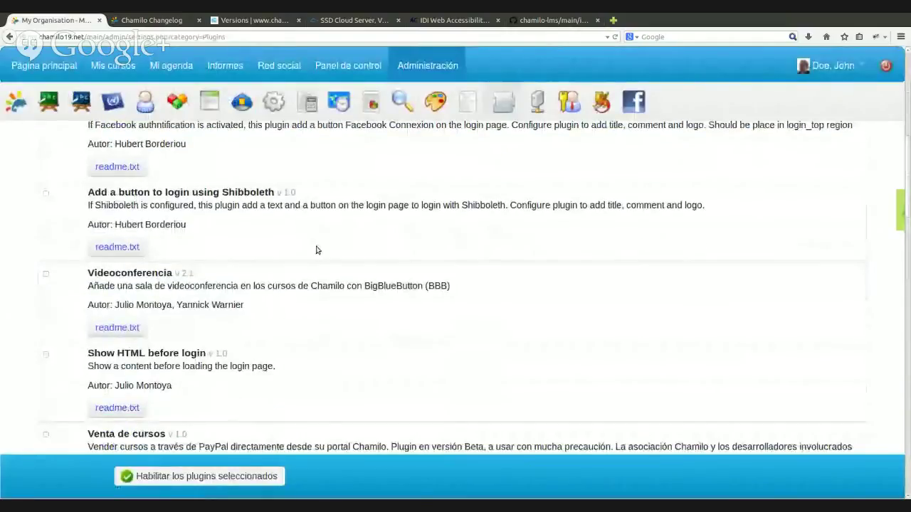
pyautogui.scroll(-5, 318, 247)
pyautogui.scroll(-10, 317, 246)
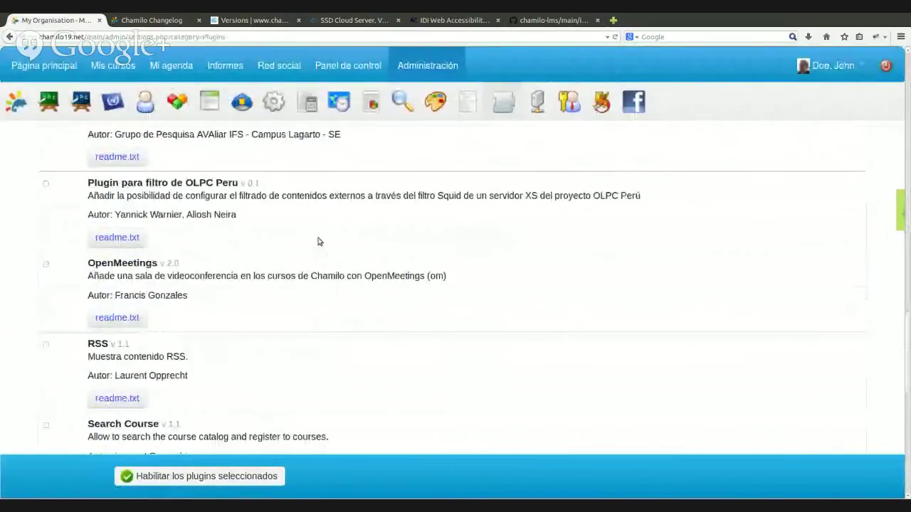
pyautogui.scroll(-5, 318, 242)
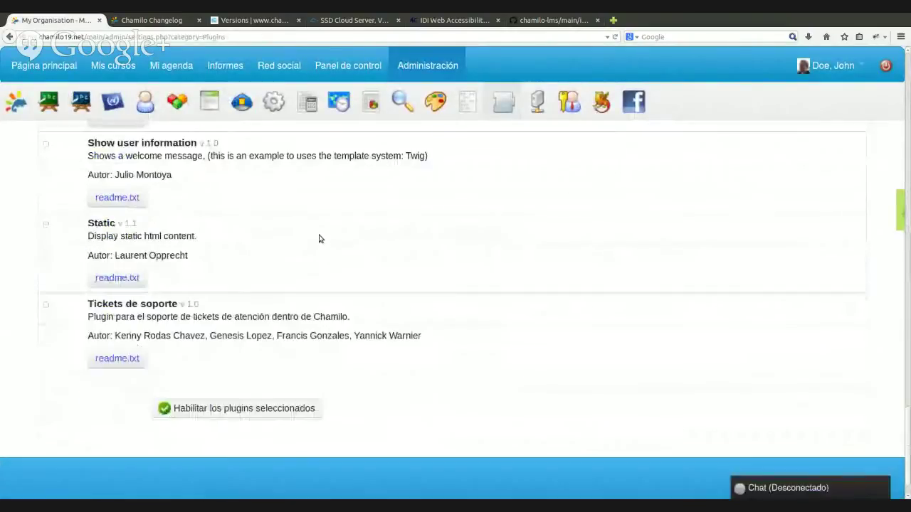
pyautogui.scroll(3, 319, 239)
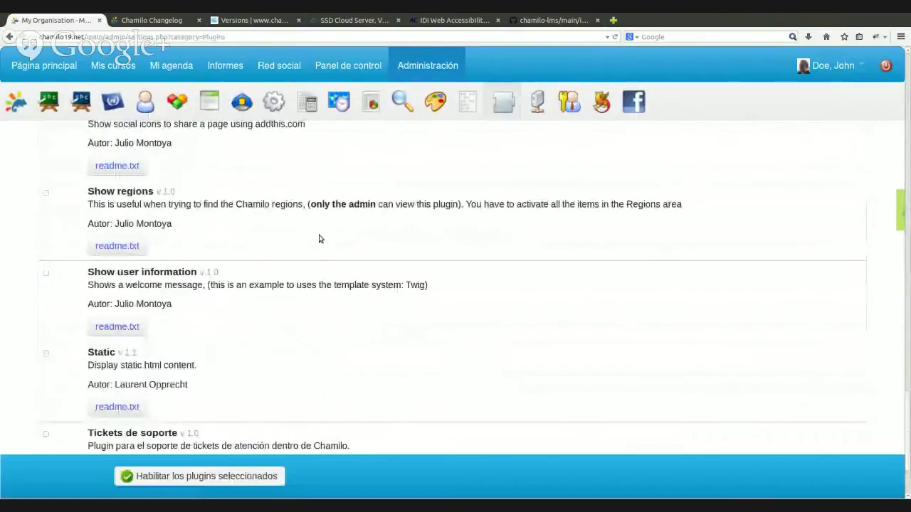
pyautogui.scroll(4, 319, 238)
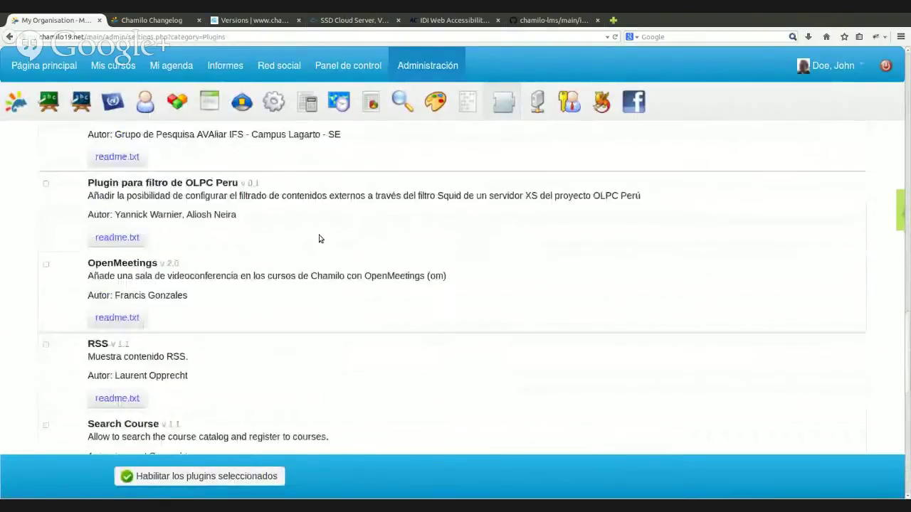
pyautogui.doubleClick(102, 277)
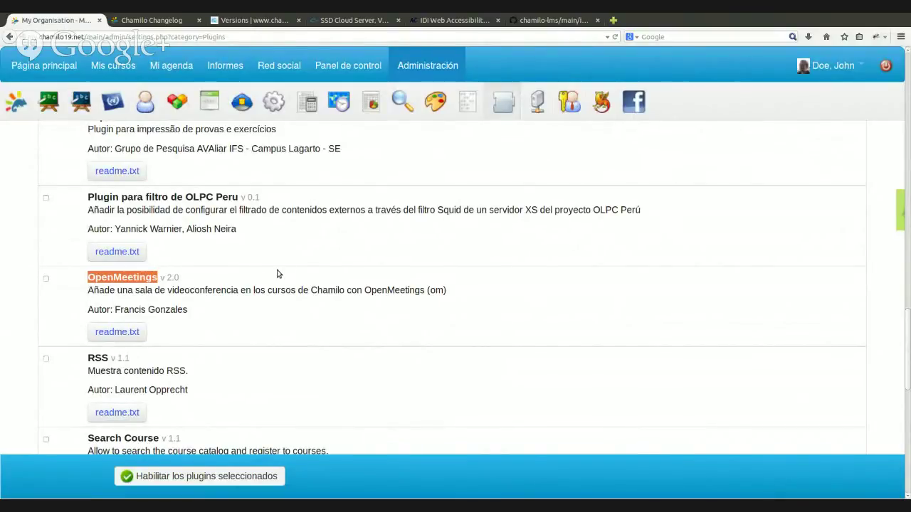
pyautogui.scroll(5, 277, 274)
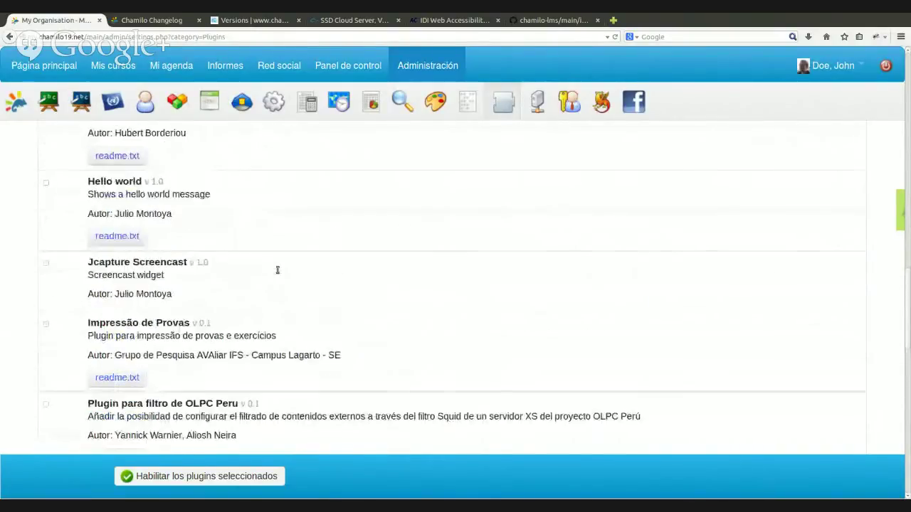
pyautogui.scroll(3, 278, 270)
pyautogui.scroll(13, 278, 274)
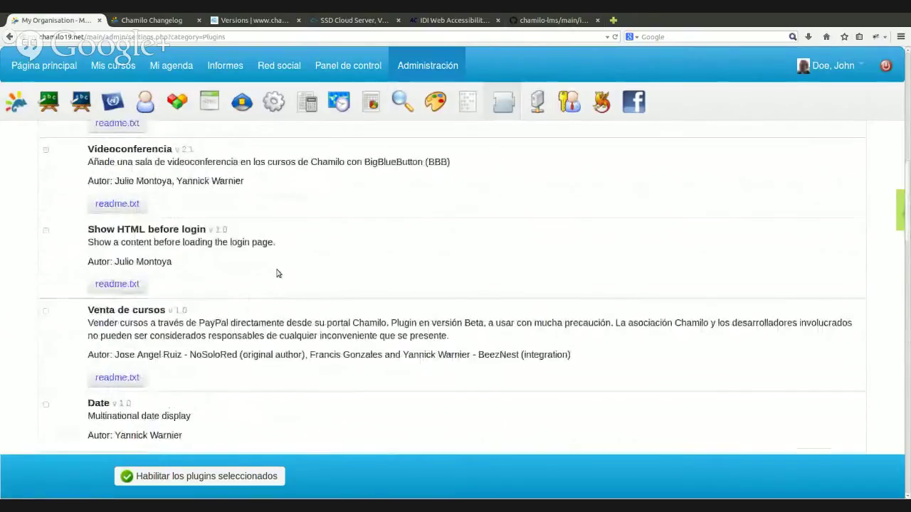
pyautogui.scroll(1, 278, 274)
pyautogui.scroll(-2, 278, 273)
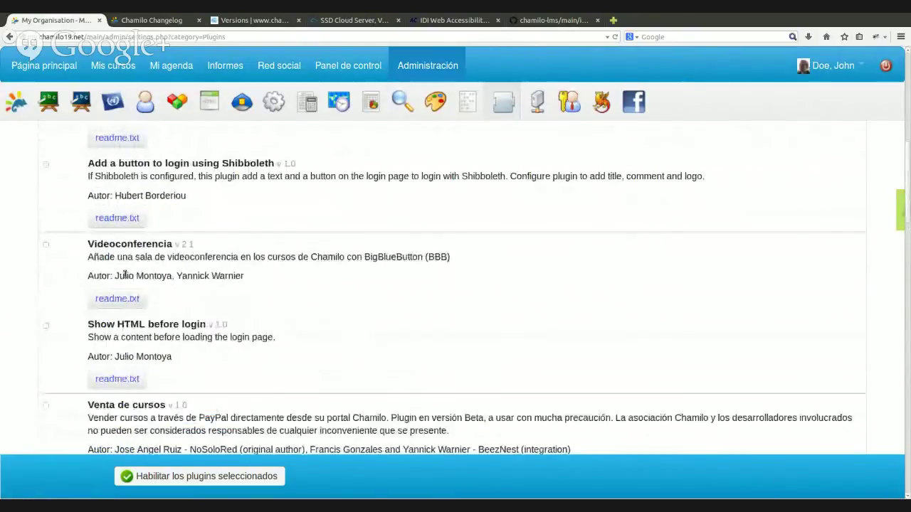
# Step: Enable the Videoconferencia (BigBlueButton) plugin, adding its Configurar and Regiones options
pyautogui.click(125, 275)
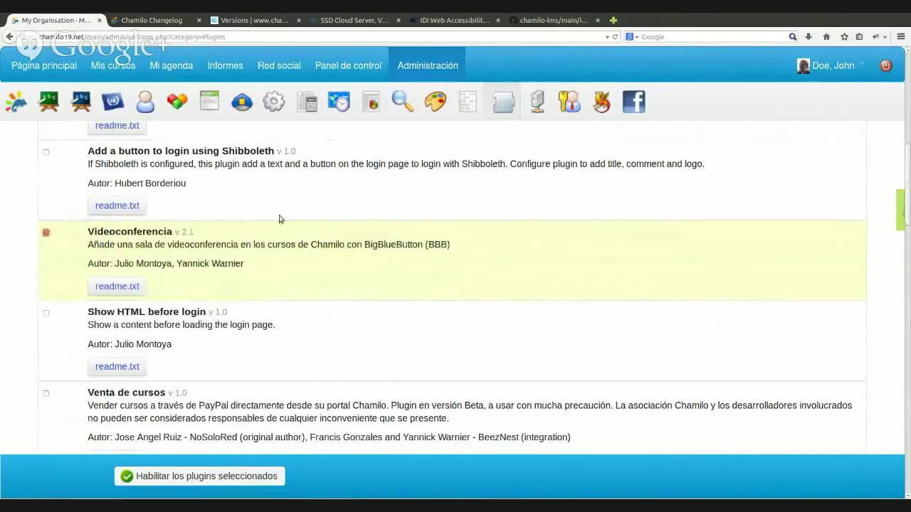
pyautogui.moveTo(88, 233); pyautogui.dragTo(168, 232)
pyautogui.click(214, 474)
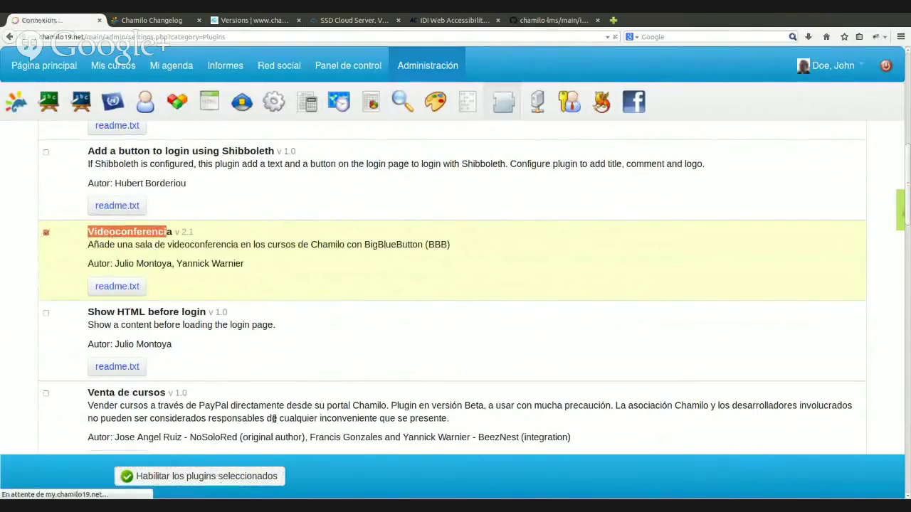
pyautogui.scroll(-5, 400, 279)
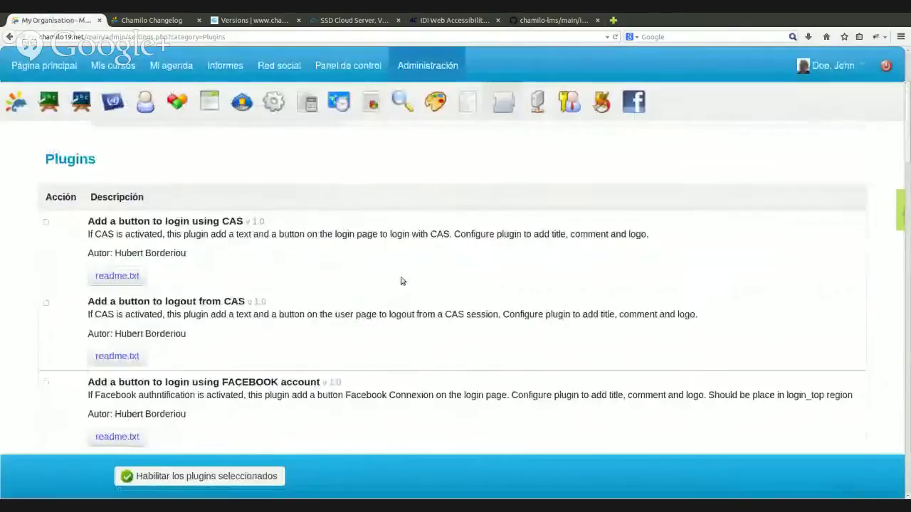
pyautogui.scroll(-3, 397, 276)
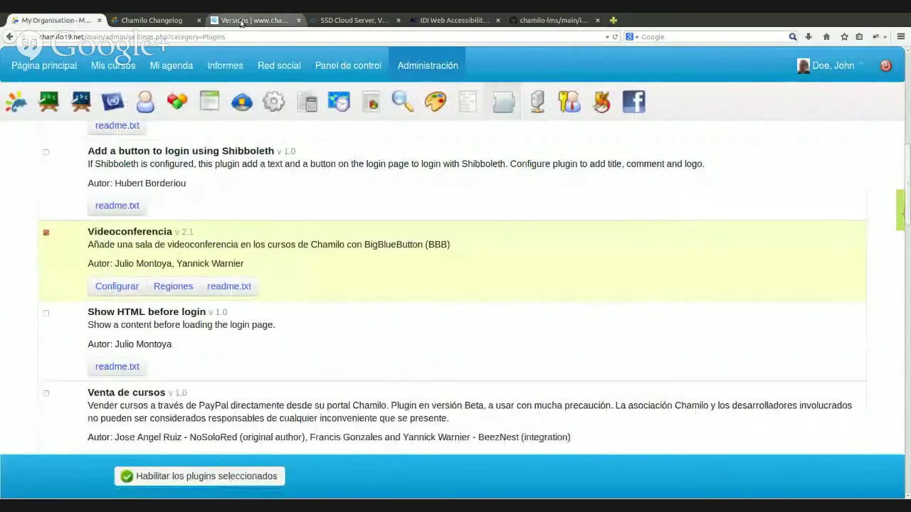
# Step: Show the DigitalOcean homepage with its content zoomed in
pyautogui.click(342, 21)
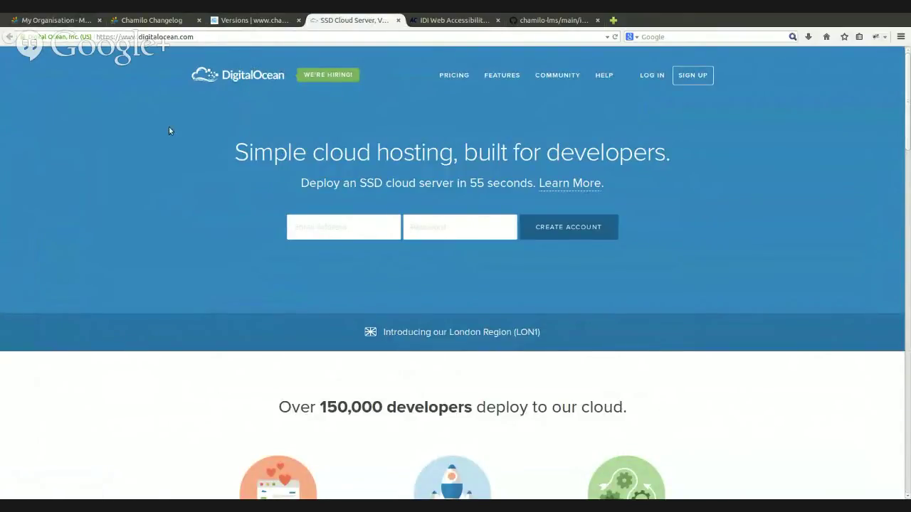
pyautogui.hotkey('ctrl', '+')
pyautogui.hotkey('ctrl', '+')
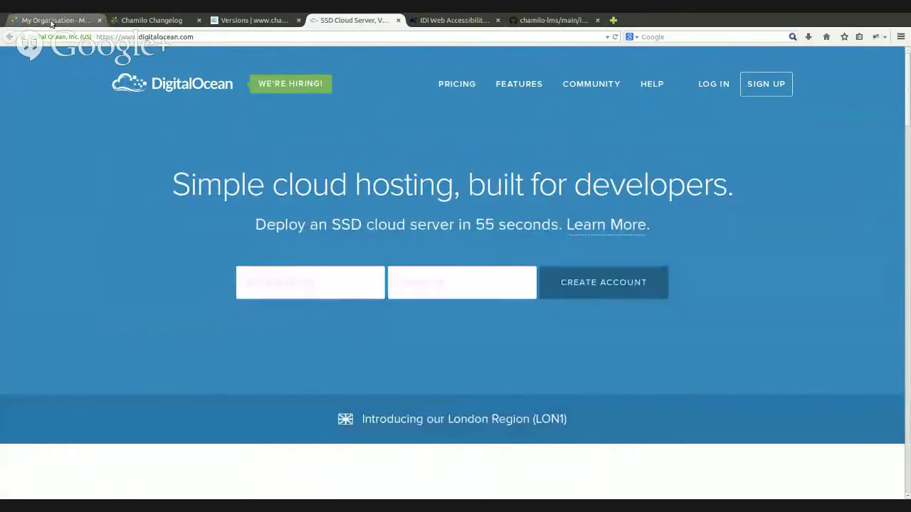
# Step: In the Videoconferencia plugin configuration, set the BigBlueButton host to 107.170.165.176
pyautogui.click(52, 21)
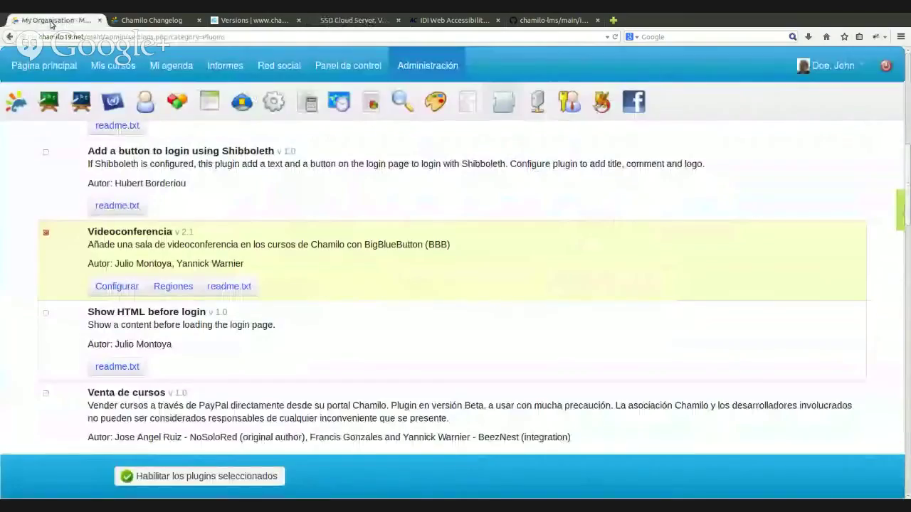
pyautogui.click(121, 286)
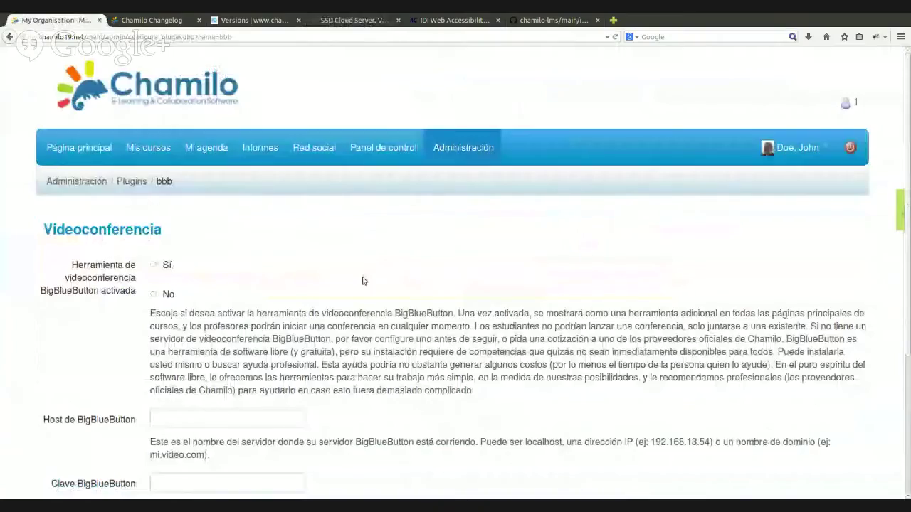
pyautogui.scroll(-1, 300, 267)
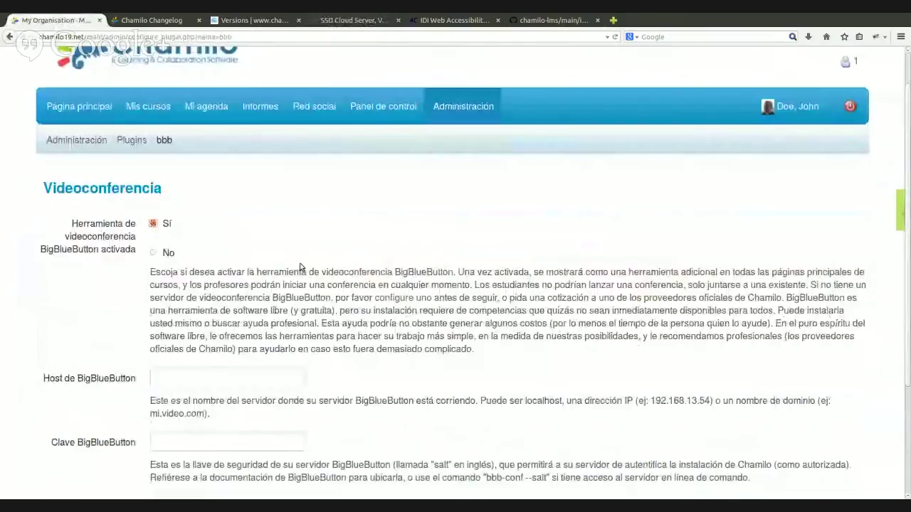
pyautogui.scroll(-2, 300, 267)
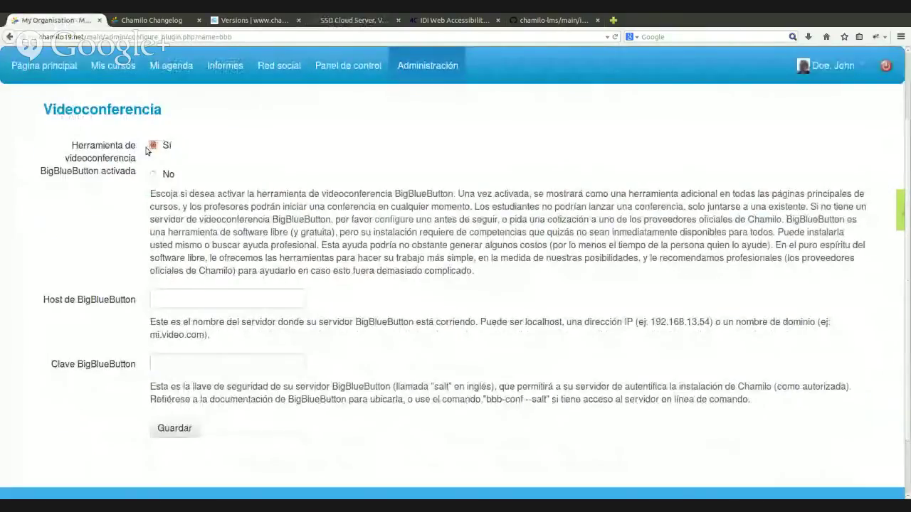
pyautogui.press('Tab')
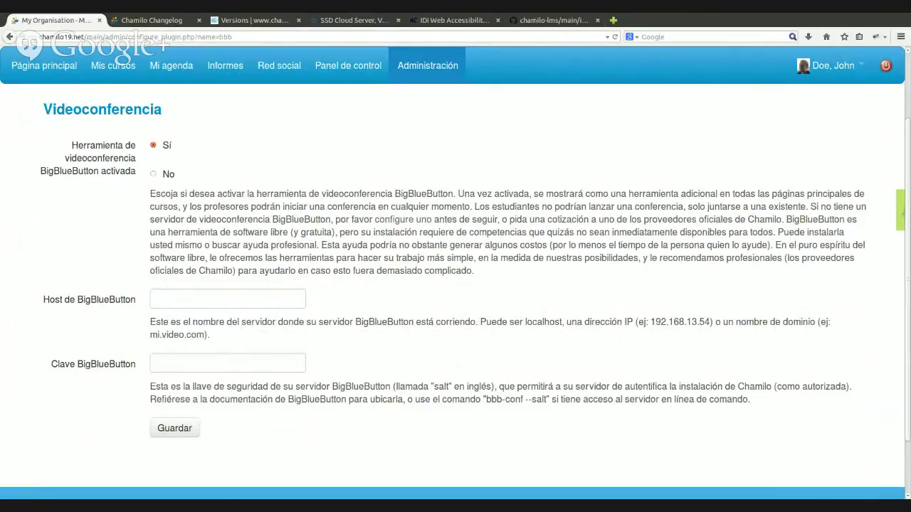
pyautogui.press('Tab')
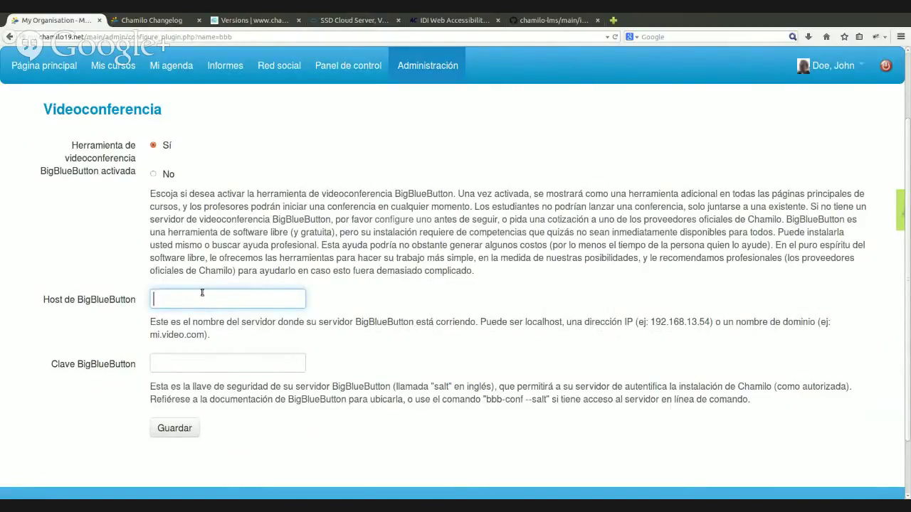
pyautogui.write('http://107.170.165.176/bigbluebutton/')
pyautogui.moveTo(649, 325); pyautogui.dragTo(697, 325)
pyautogui.moveTo(244, 300); pyautogui.dragTo(452, 307)
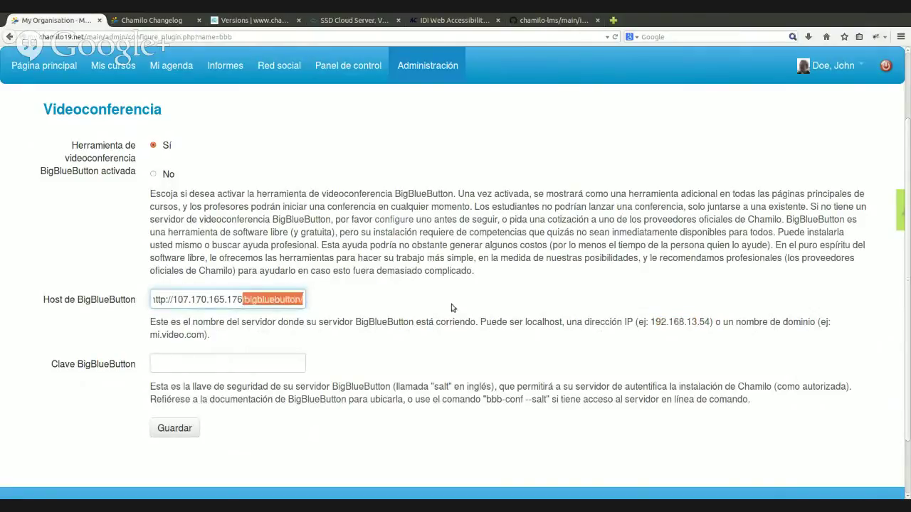
pyautogui.press('BackSpace')
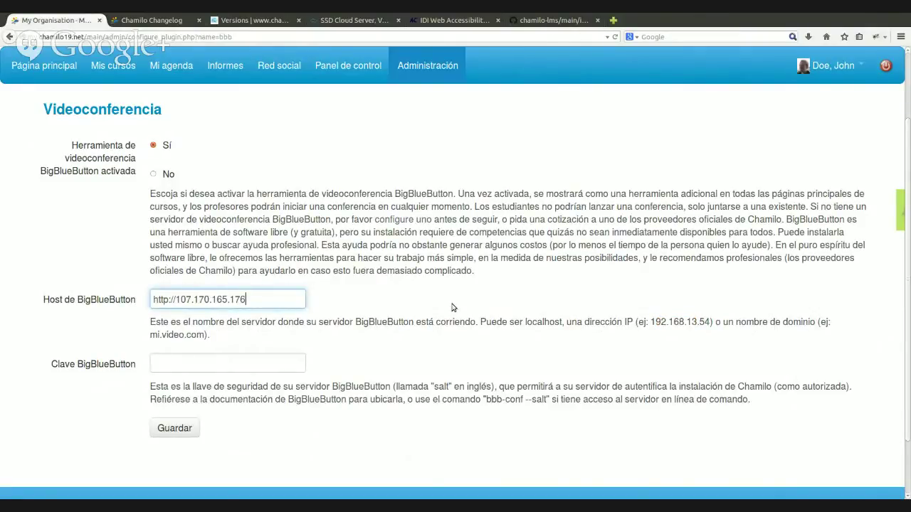
pyautogui.press('Home')
pyautogui.press('Delete')
pyautogui.press('Delete')
pyautogui.press('Delete')
pyautogui.press('Delete')
pyautogui.press('Delete')
pyautogui.press('Delete')
pyautogui.press('Delete')
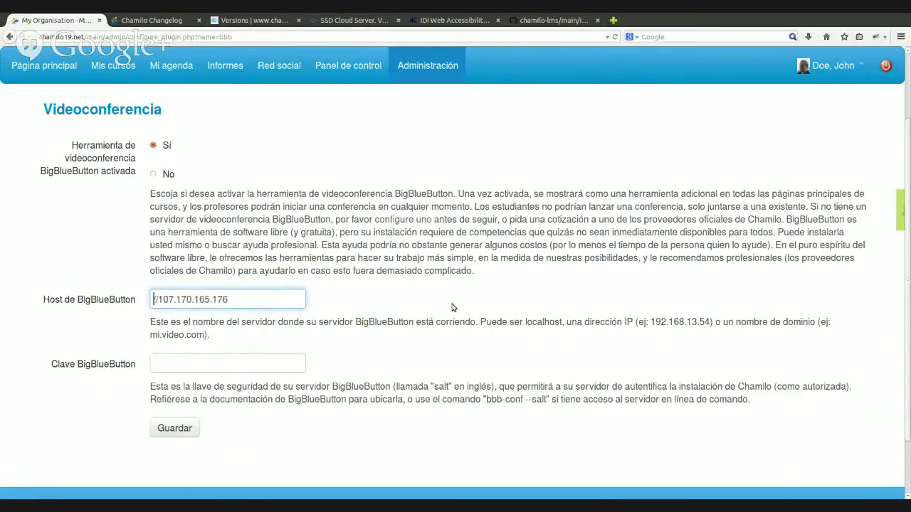
# Step: Paste the server's security salt into Clave BigBlueButton and save the settings
pyautogui.click(252, 363)
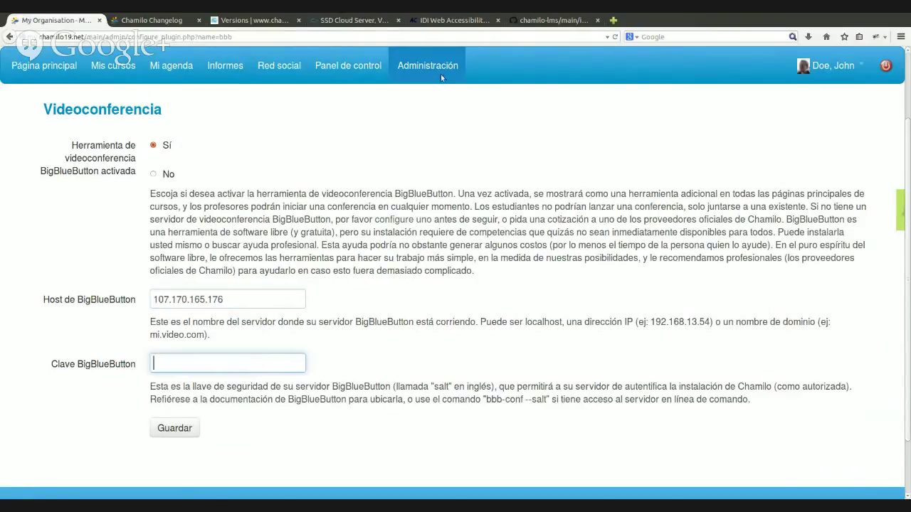
pyautogui.click(135, 34)
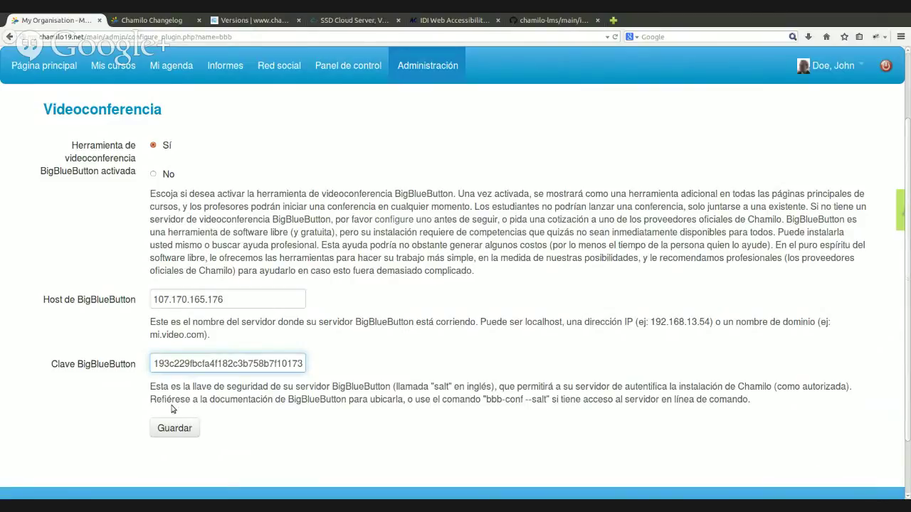
pyautogui.press('Home')
pyautogui.click(174, 428)
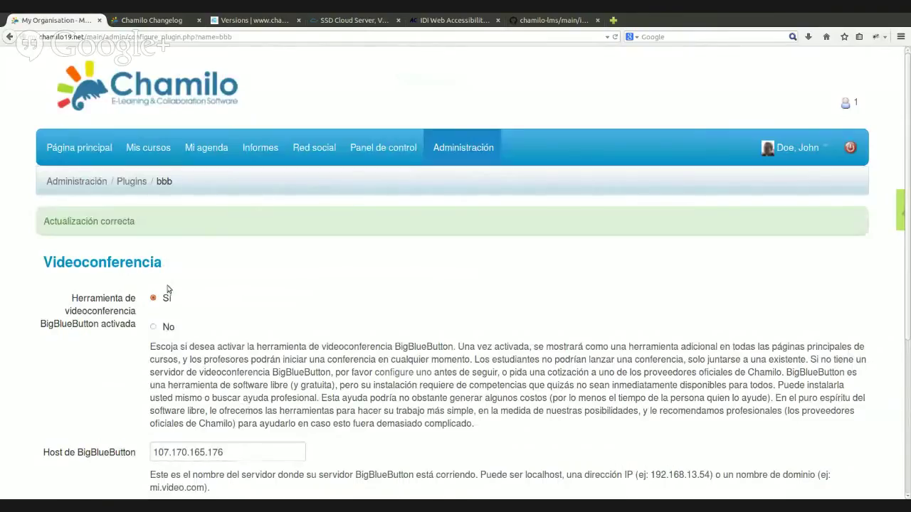
# Step: Open the Demo course from Mis cursos and switch its Videoconferencia tool to visible
pyautogui.click(148, 147)
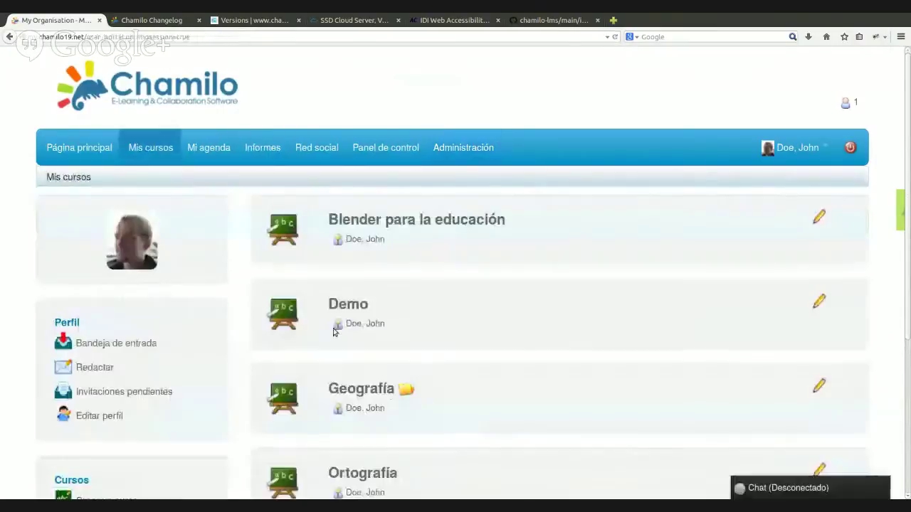
pyautogui.click(348, 311)
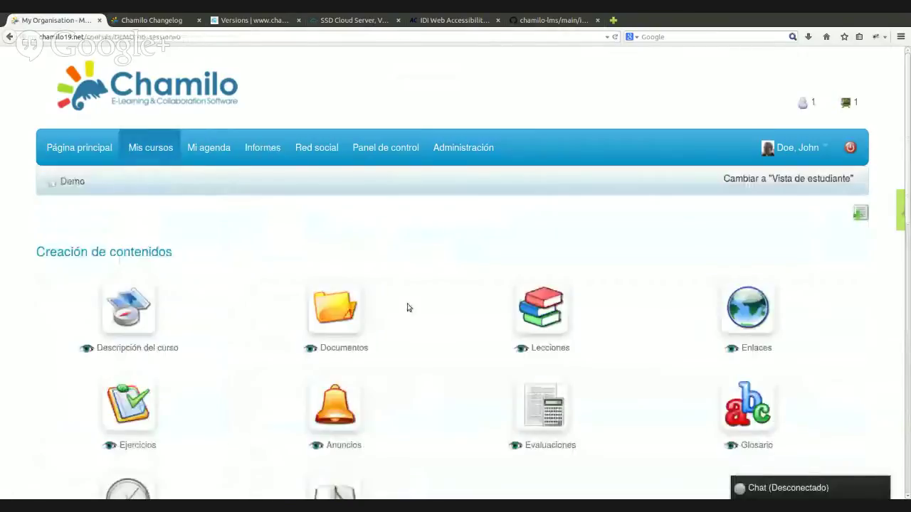
pyautogui.scroll(-10, 408, 307)
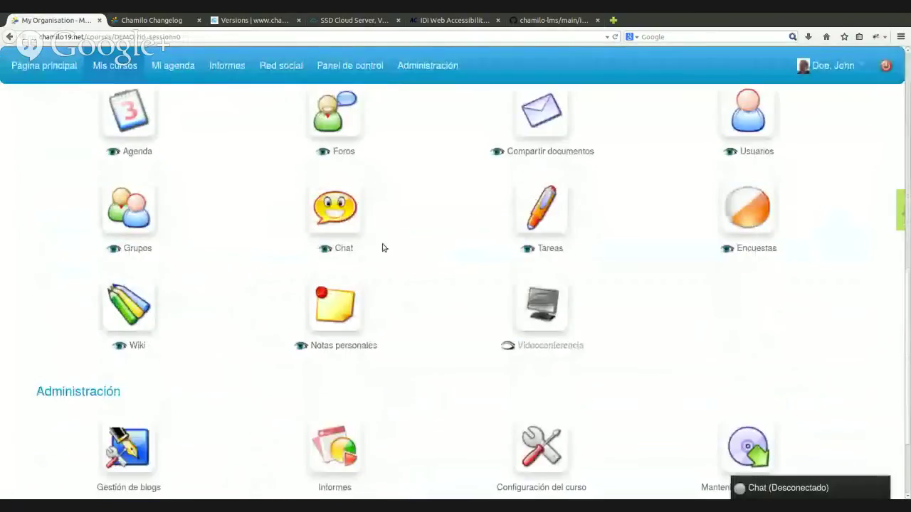
pyautogui.scroll(-2, 382, 247)
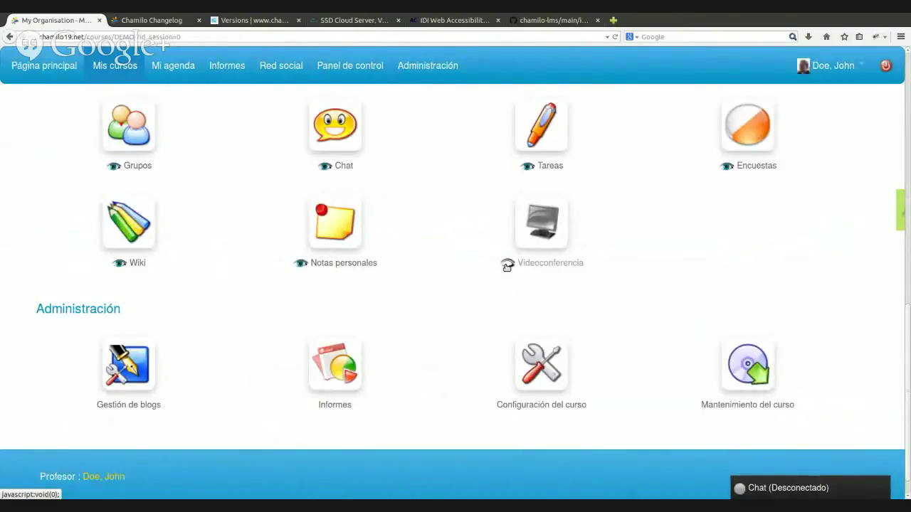
pyautogui.click(507, 264)
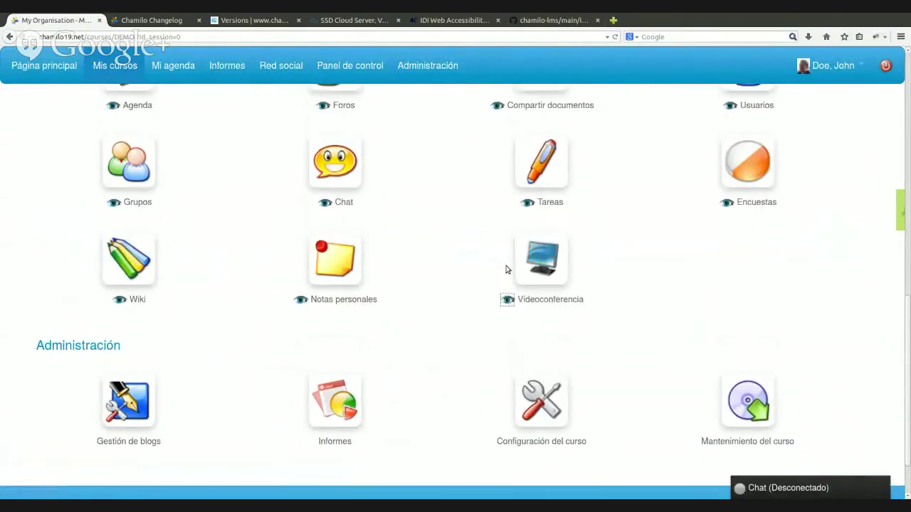
pyautogui.scroll(-2, 454, 302)
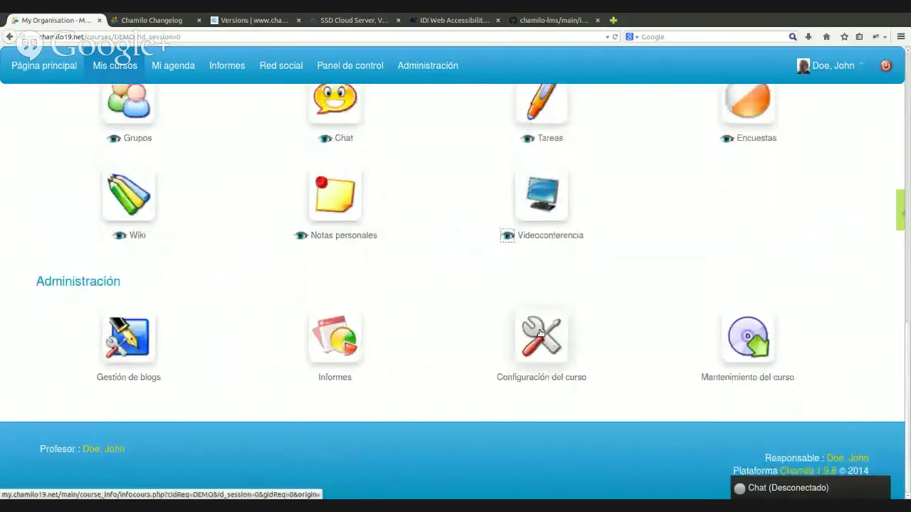
# Step: Enable 'Grabar las sesiones de videoconferencia' in the Demo course settings and save
pyautogui.click(541, 333)
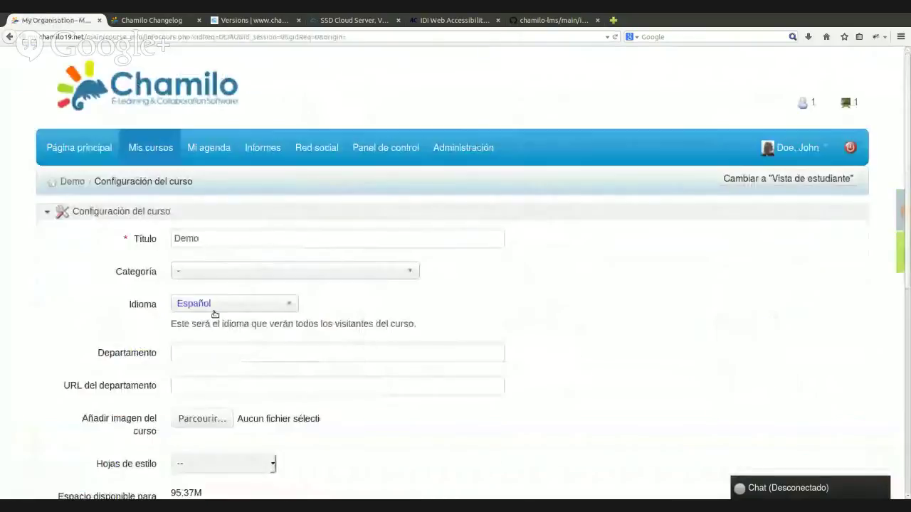
pyautogui.scroll(-5, 214, 312)
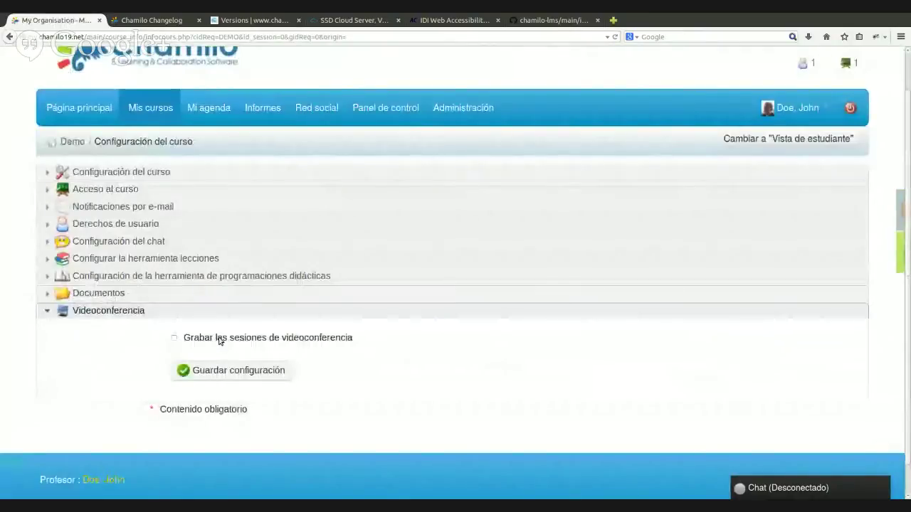
pyautogui.click(174, 340)
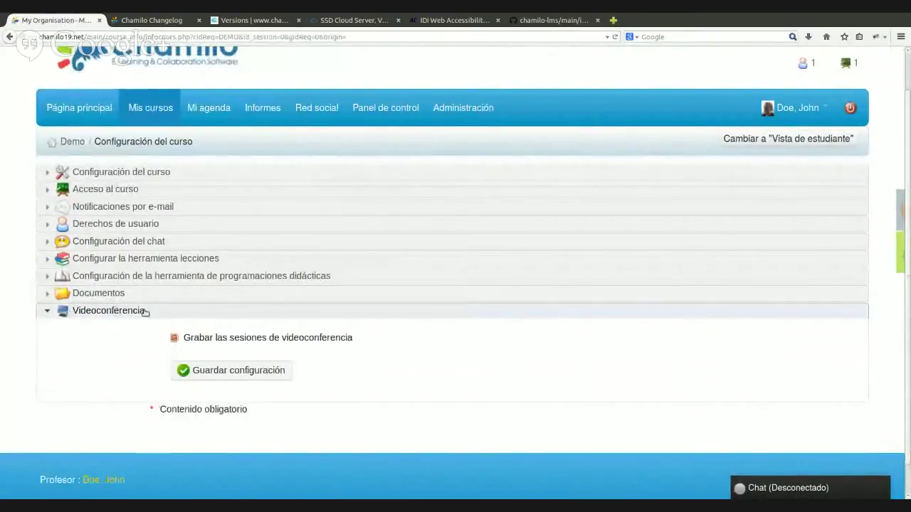
pyautogui.click(244, 376)
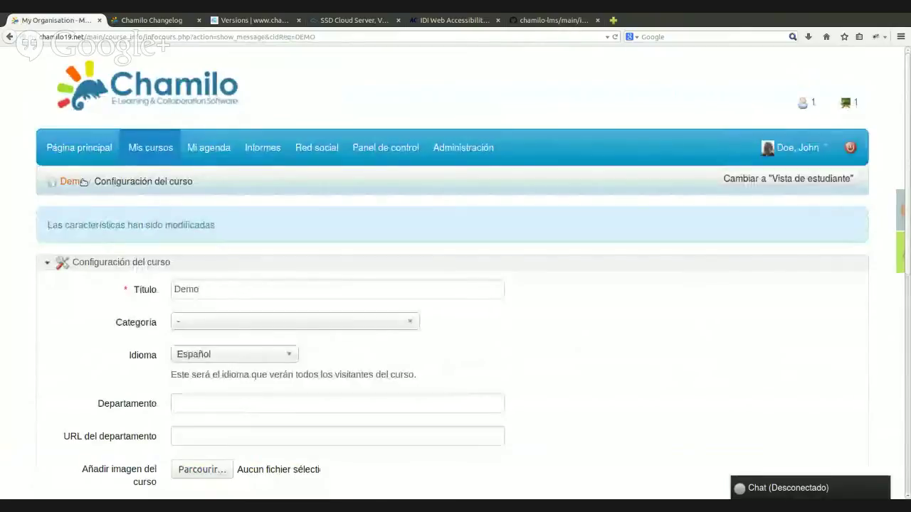
# Step: Enter the Demo course's BigBlueButton room, then close its tab to return to Chamilo
pyautogui.click(83, 183)
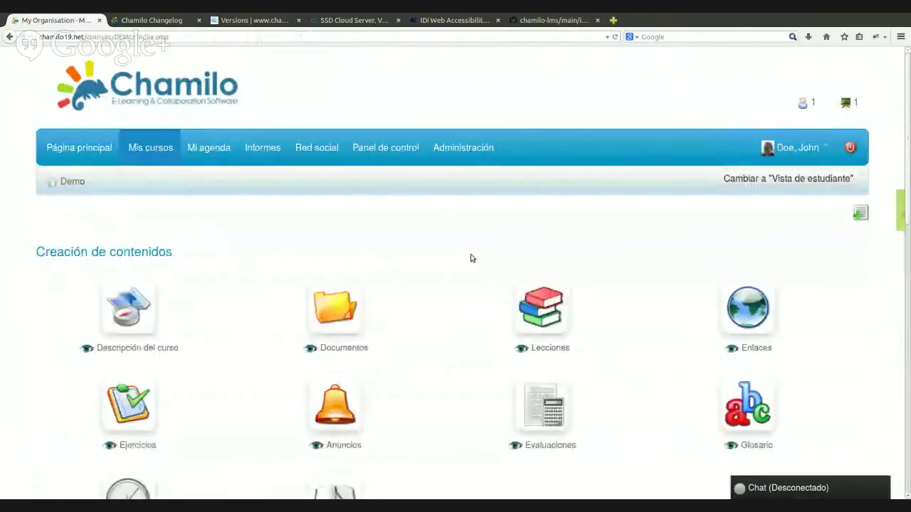
pyautogui.scroll(-5, 471, 258)
pyautogui.click(547, 249)
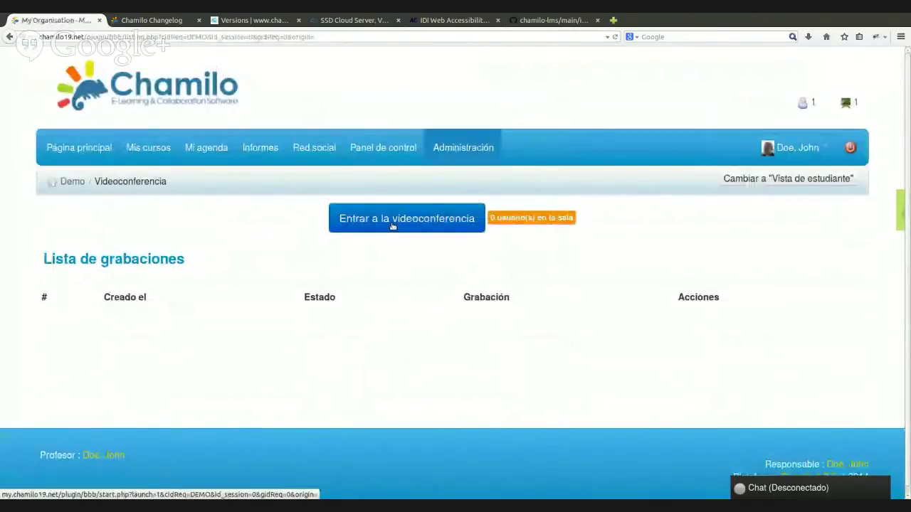
pyautogui.click(392, 226)
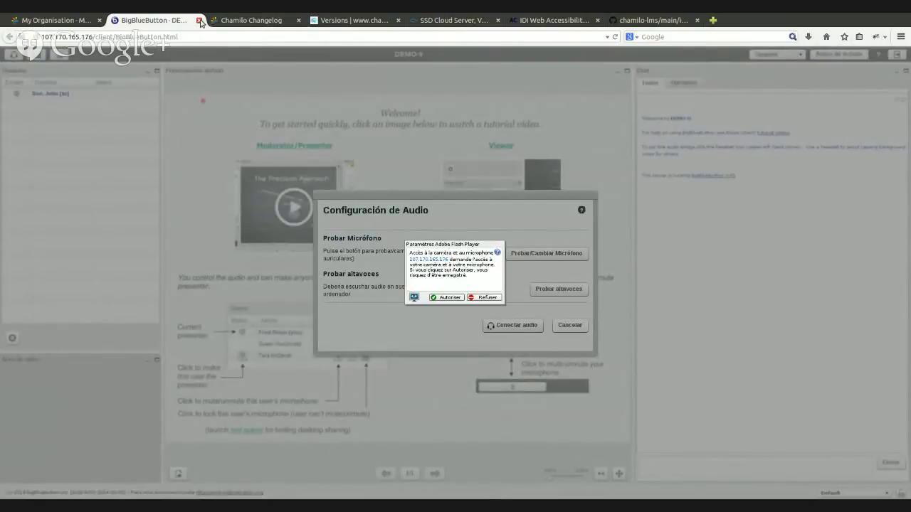
pyautogui.click(199, 21)
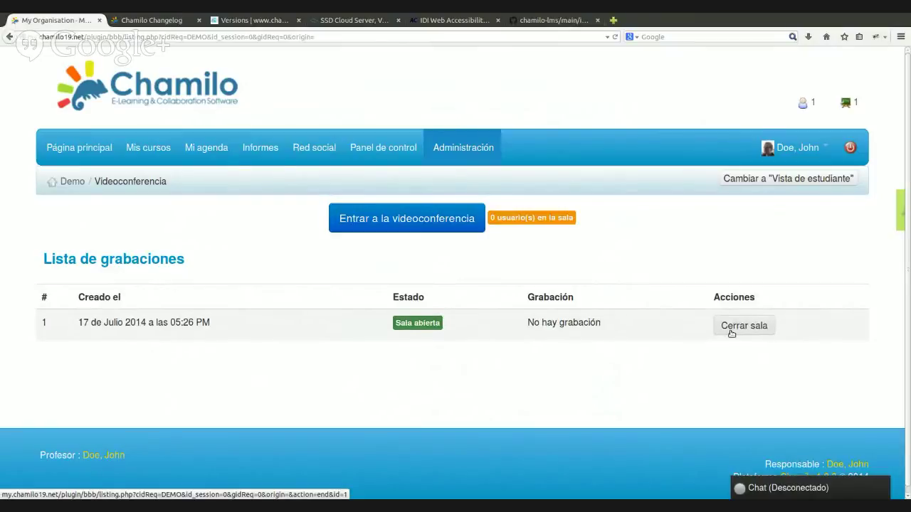
# Step: Close the Demo conference room and go to Administración > Plugins
pyautogui.click(731, 333)
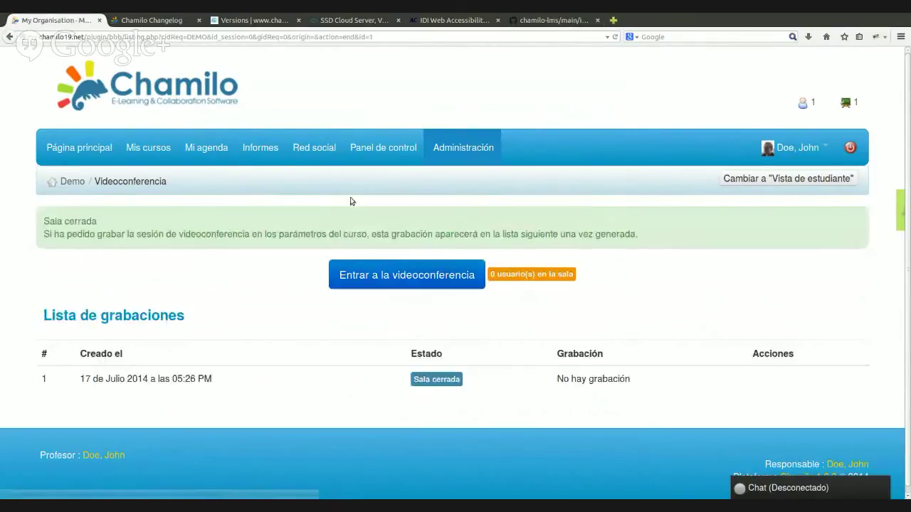
pyautogui.click(439, 155)
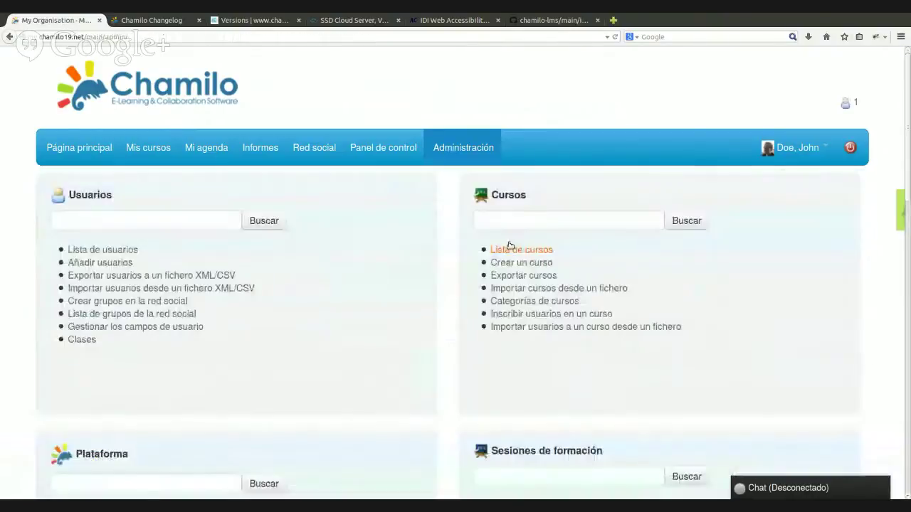
pyautogui.scroll(-6, 458, 309)
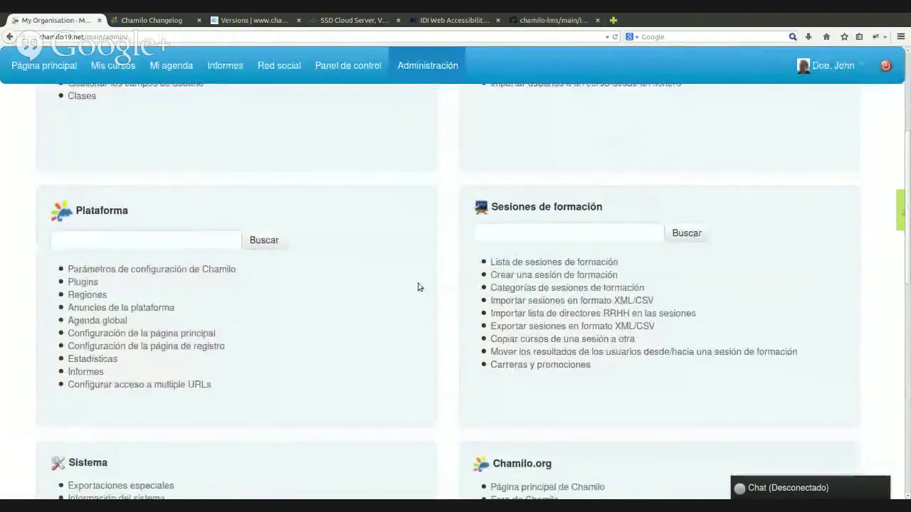
pyautogui.click(90, 285)
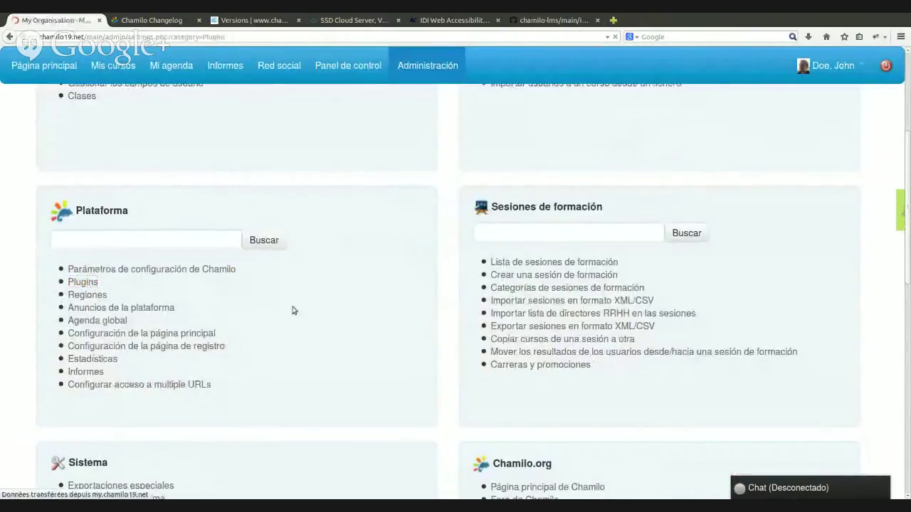
# Step: Enable the Jcapture Screencast plugin
pyautogui.scroll(-7, 142, 320)
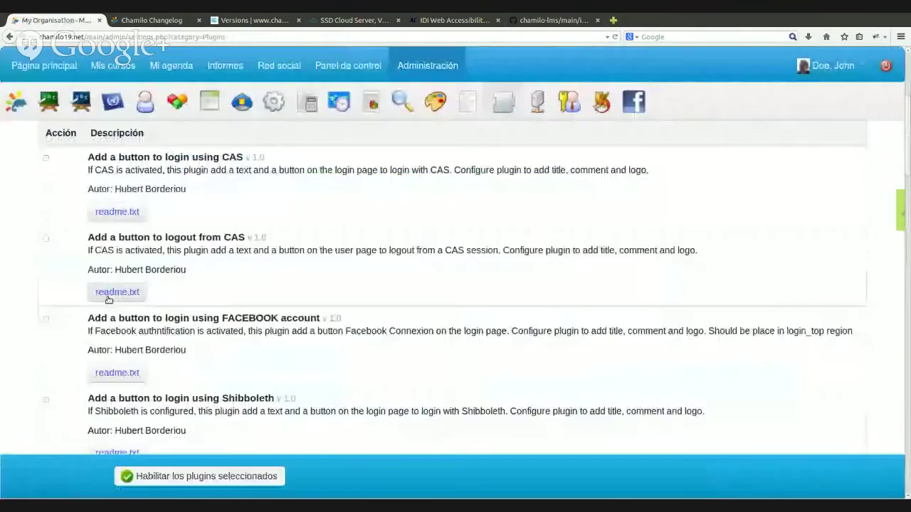
pyautogui.scroll(-3, 59, 261)
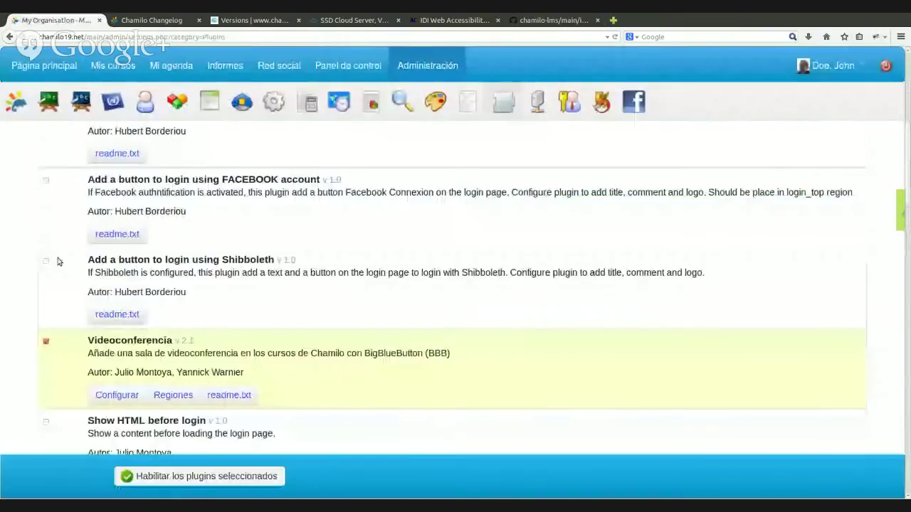
pyautogui.scroll(-7, 59, 262)
pyautogui.scroll(-4, 61, 258)
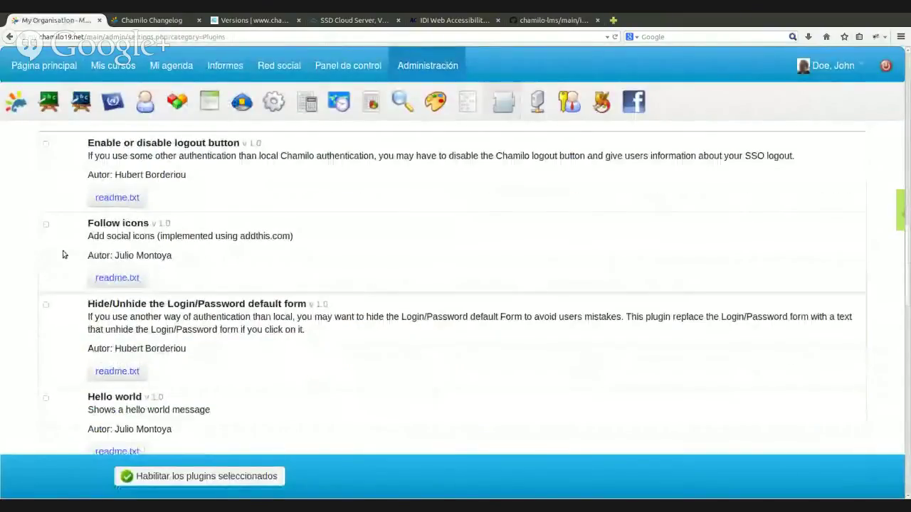
pyautogui.scroll(-4, 66, 256)
pyautogui.moveTo(86, 262)
pyautogui.mouseDown()
pyautogui.moveTo(130, 261)
pyautogui.moveTo(99, 263)
pyautogui.mouseUp()
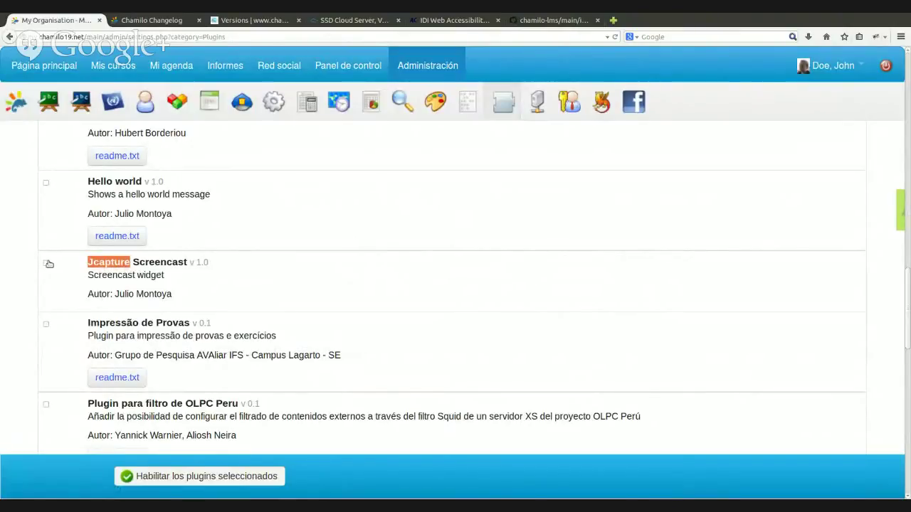
pyautogui.click(47, 263)
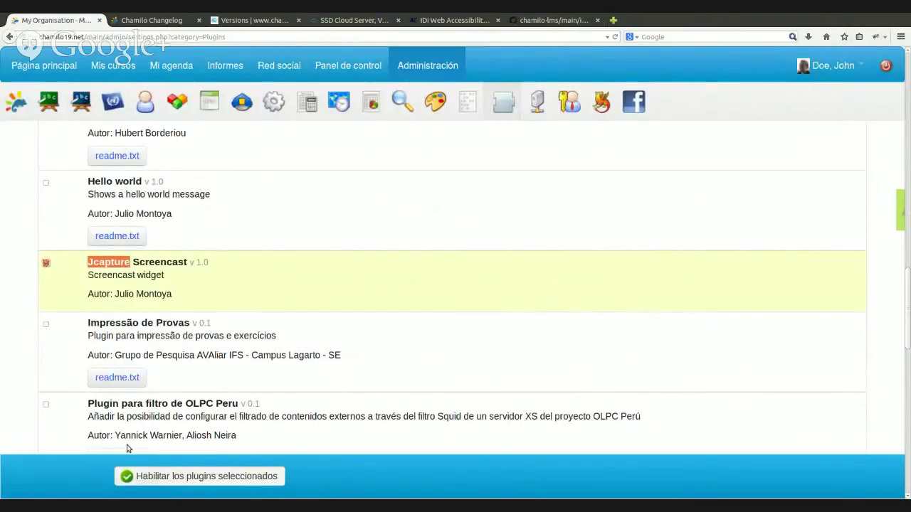
pyautogui.click(136, 476)
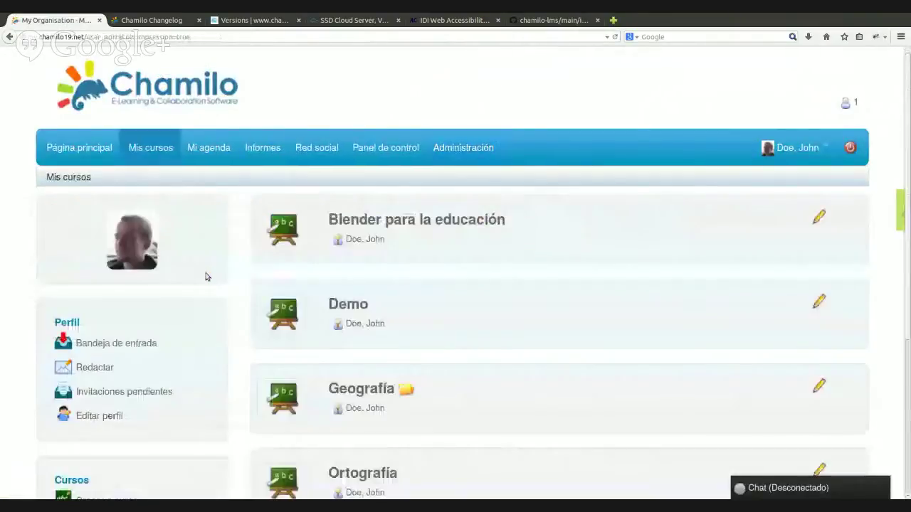
# Step: Look through the Demo course's documents, then return to the four-course Mis cursos list
pyautogui.click(348, 304)
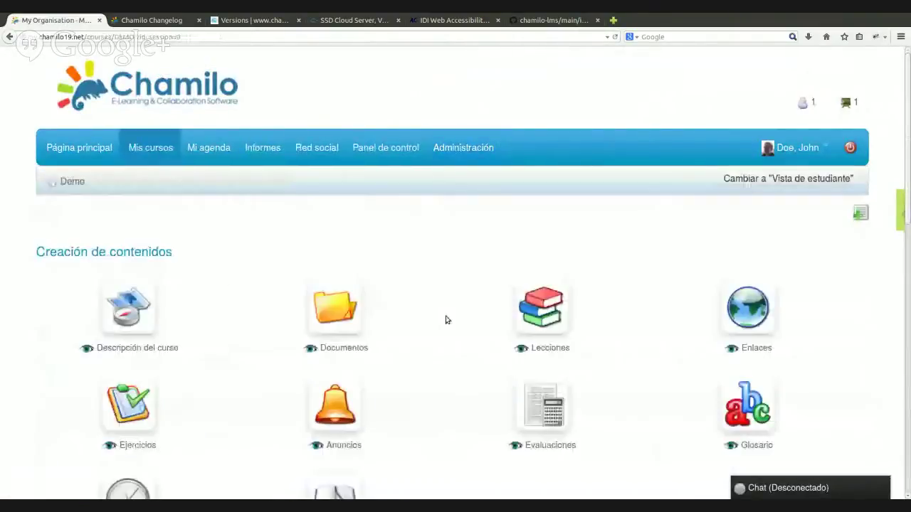
pyautogui.click(338, 315)
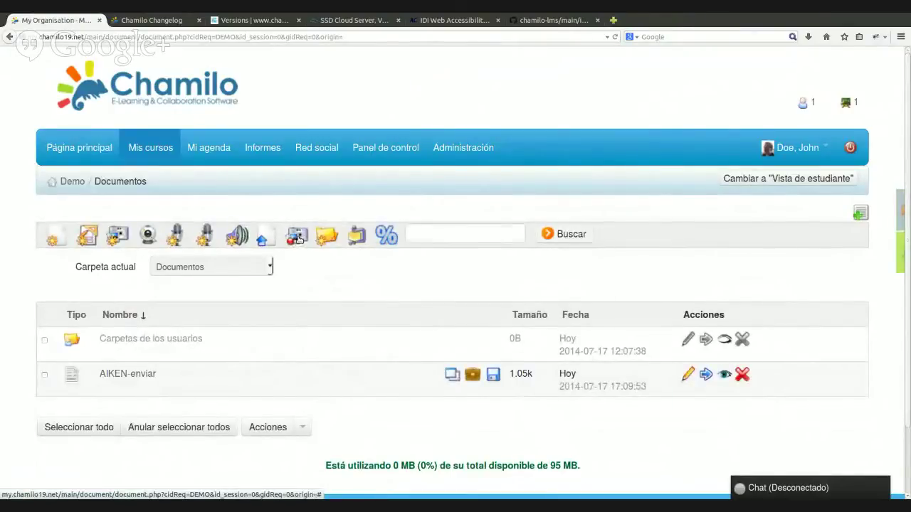
pyautogui.click(298, 239)
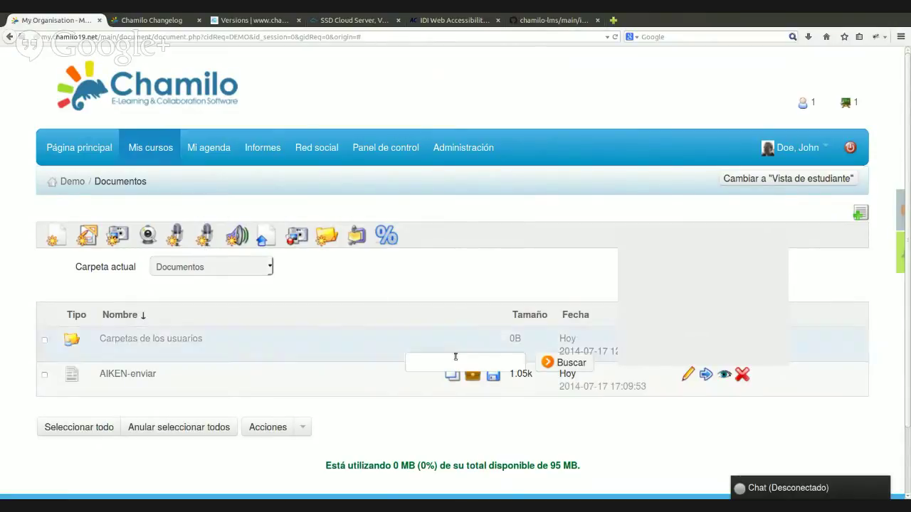
pyautogui.click(156, 148)
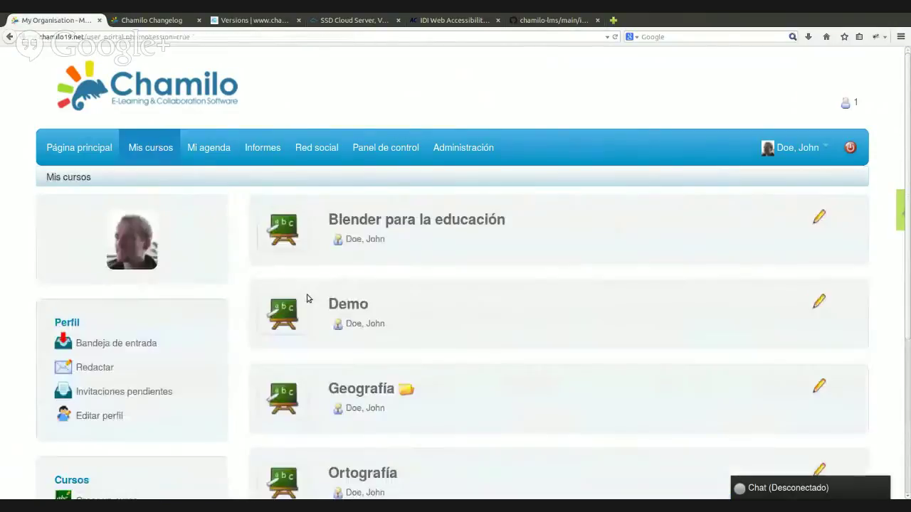
# Step: Go to the Plugins list under Administración > Plataforma
pyautogui.click(463, 148)
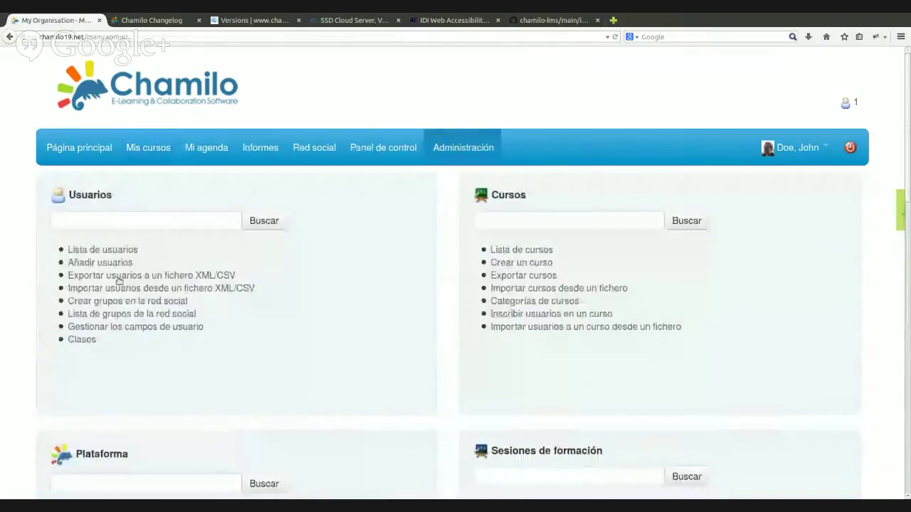
pyautogui.scroll(-3, 114, 285)
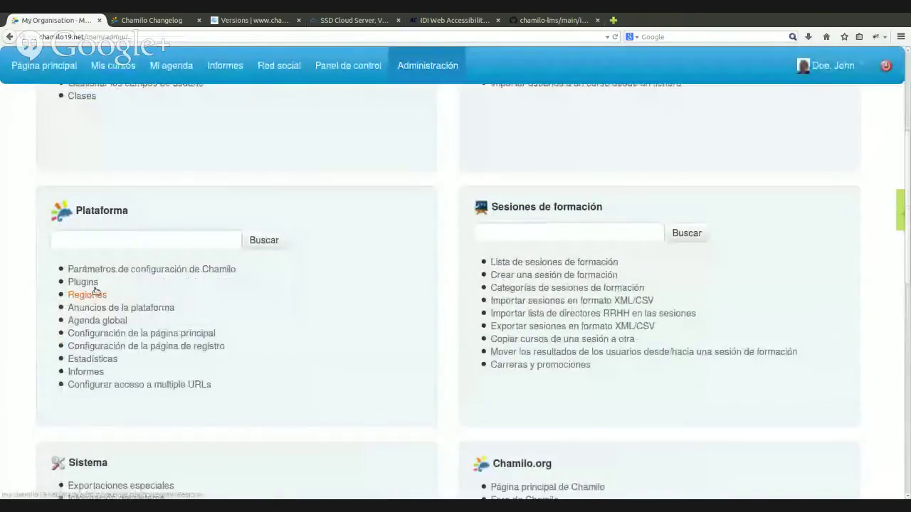
pyautogui.click(91, 285)
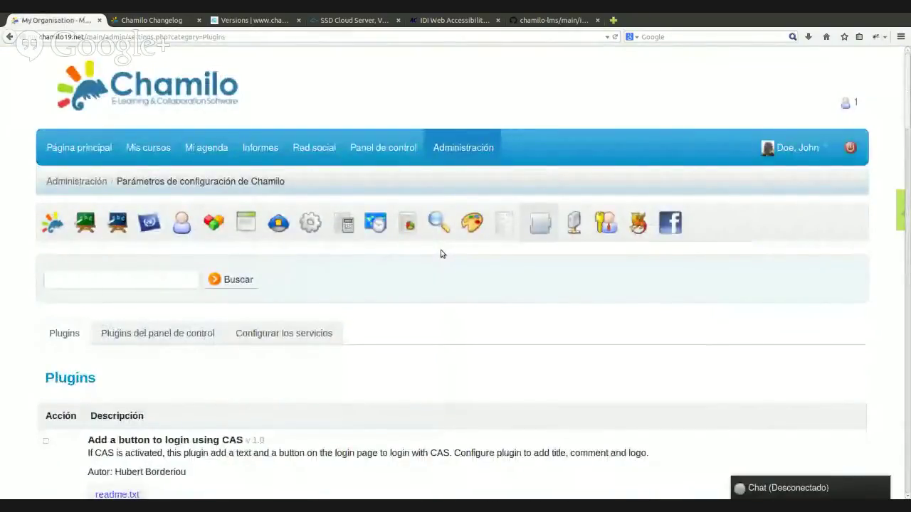
# Step: Tick Tickets de soporte and enable the selected plugins, then review the updated list
pyautogui.scroll(-10, 441, 251)
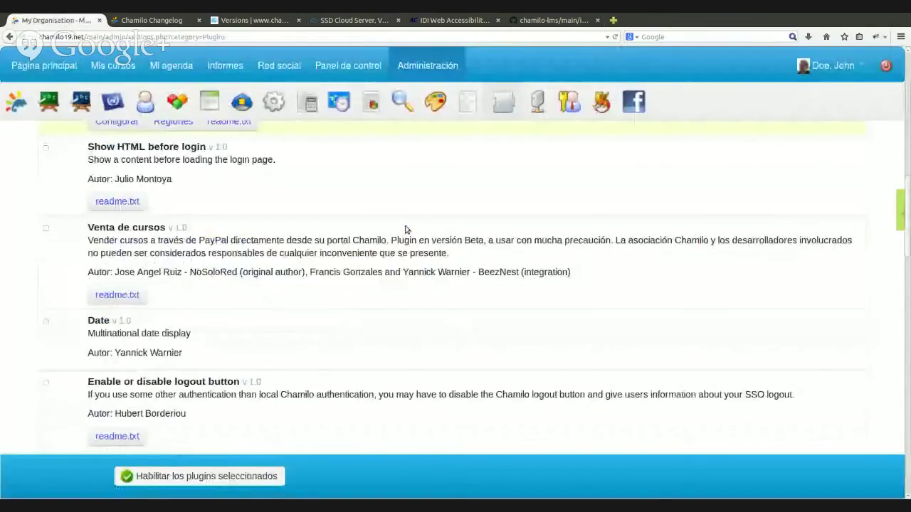
pyautogui.scroll(-8, 406, 229)
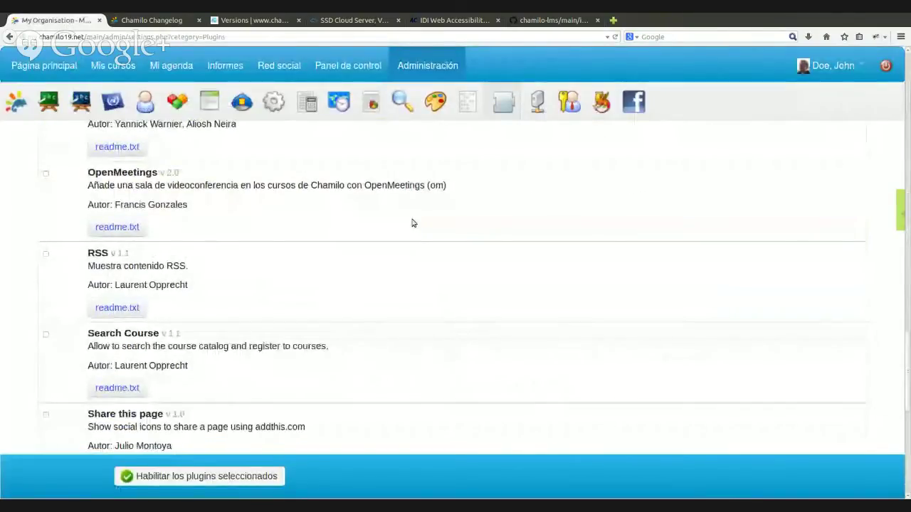
pyautogui.scroll(-7, 412, 223)
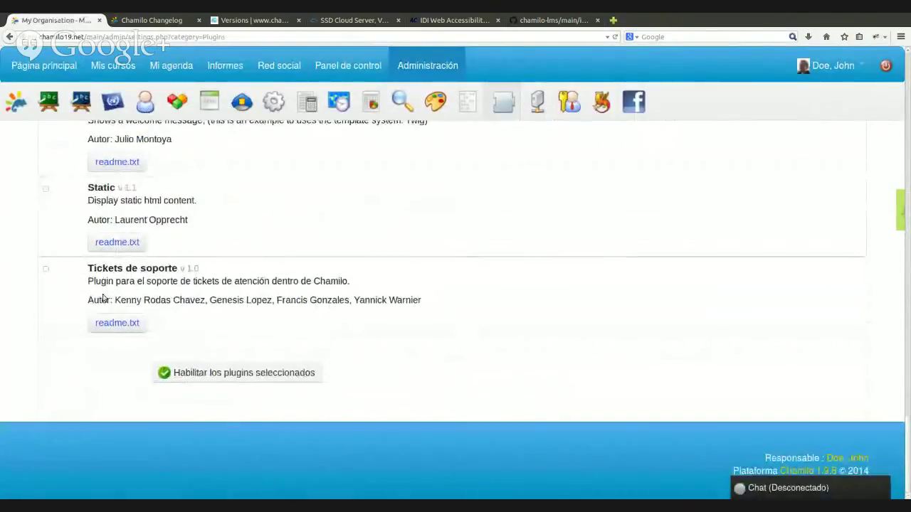
pyautogui.click(46, 271)
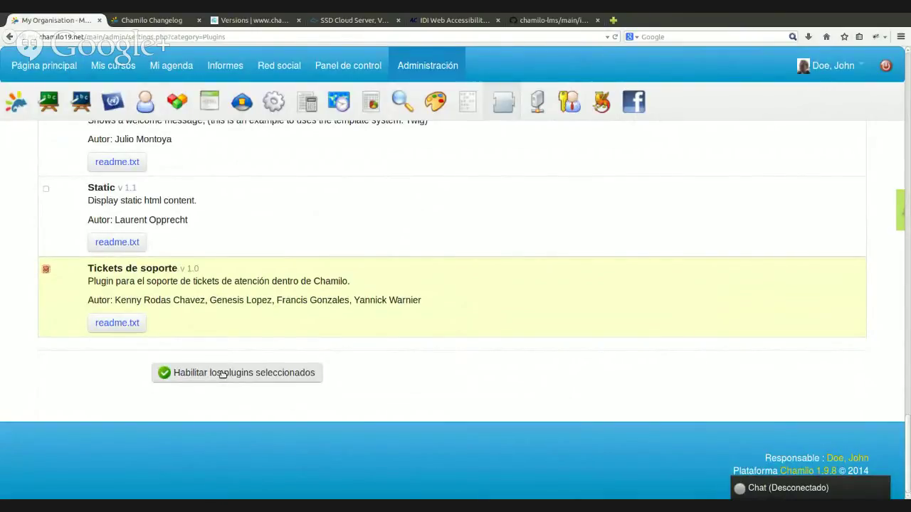
pyautogui.click(222, 375)
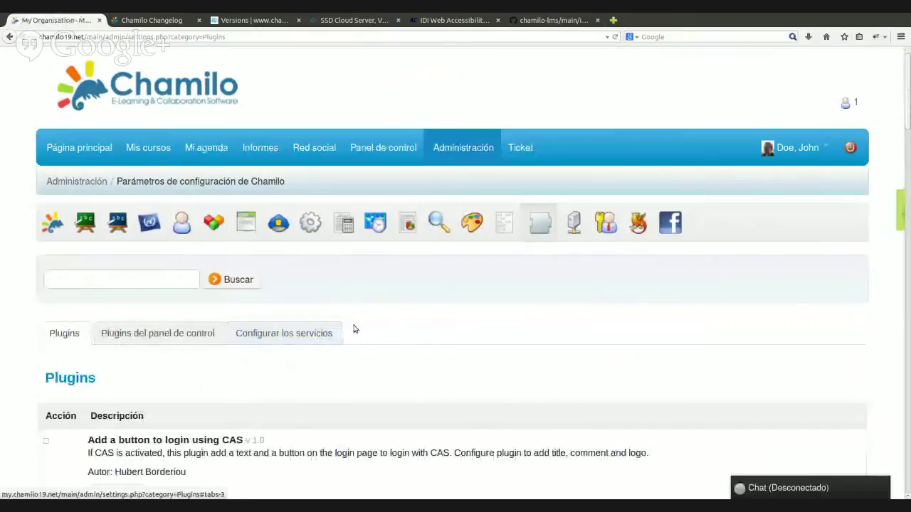
pyautogui.scroll(-3, 411, 260)
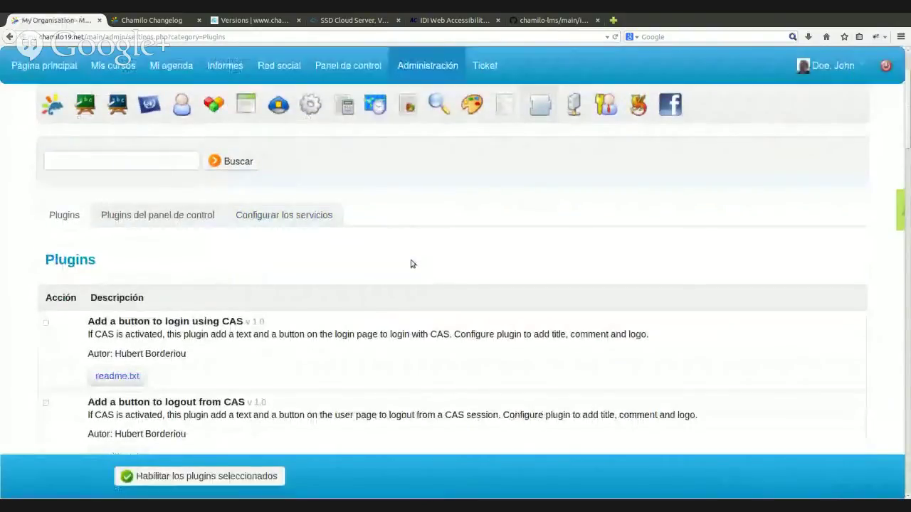
pyautogui.scroll(-10, 244, 325)
pyautogui.scroll(-10, 244, 325)
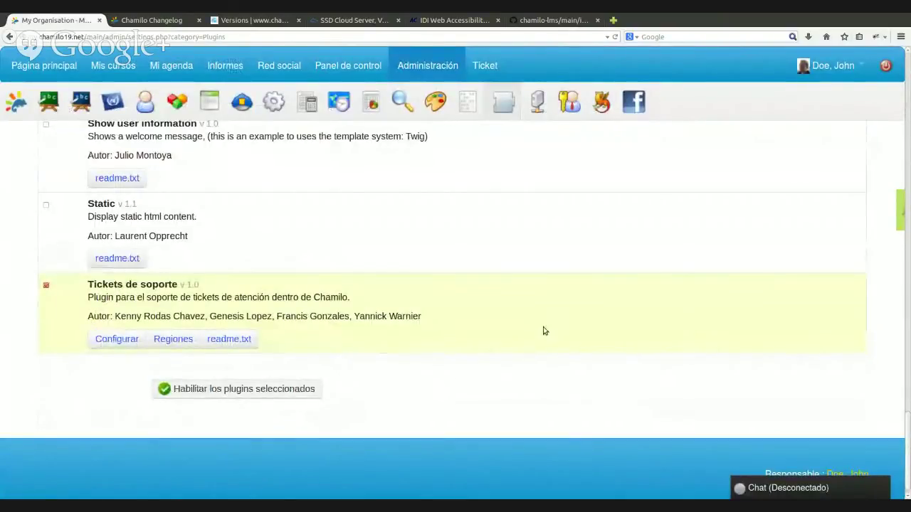
pyautogui.scroll(10, 545, 321)
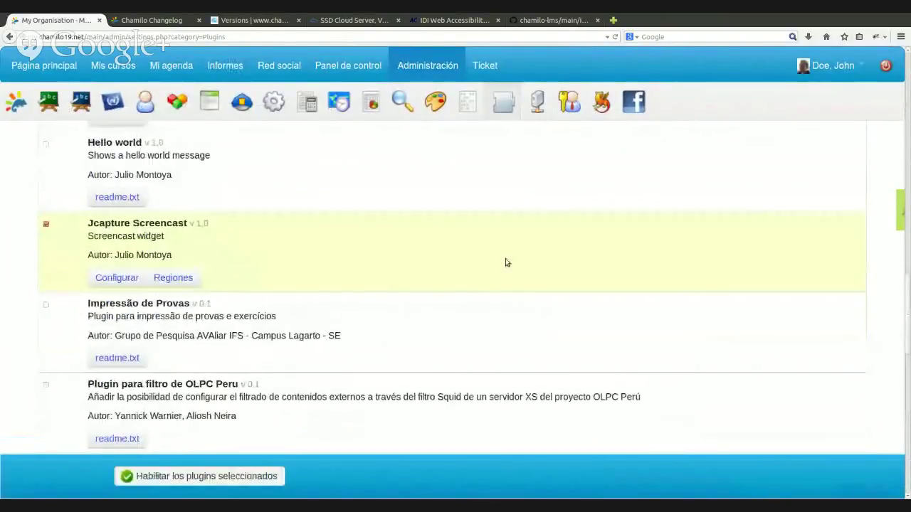
pyautogui.scroll(10, 507, 262)
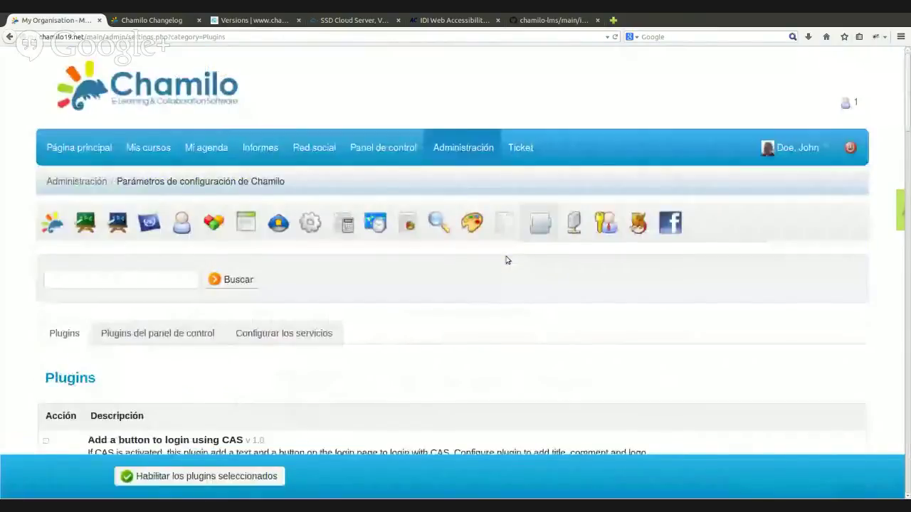
# Step: Open the Ticket section and start a new ticket to see the 40 platform users
pyautogui.click(520, 148)
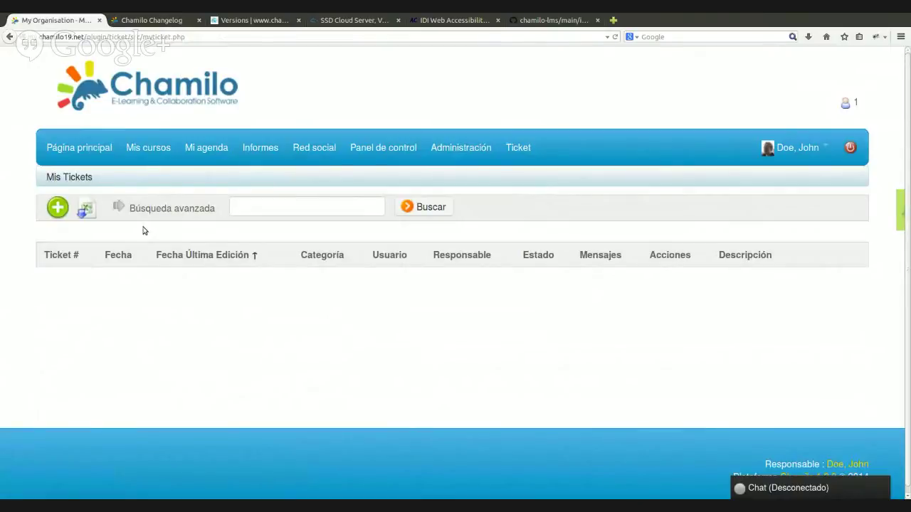
pyautogui.click(57, 207)
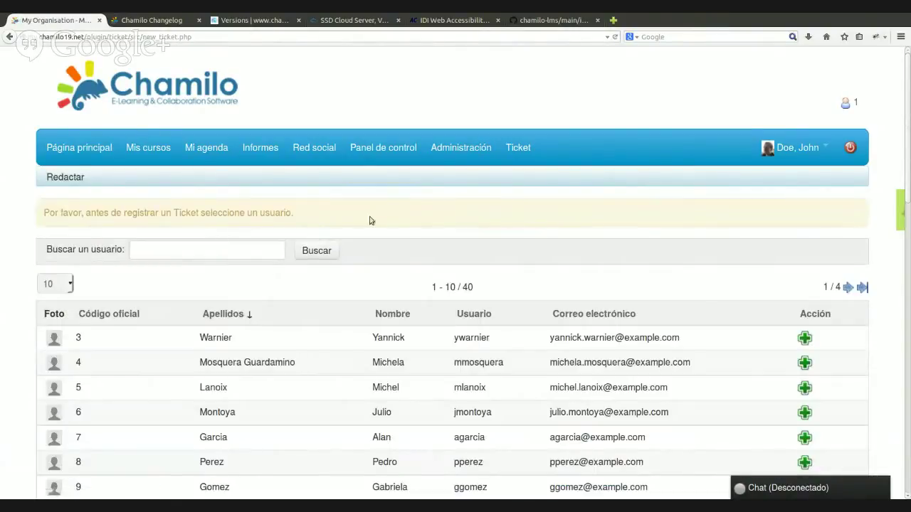
pyautogui.scroll(-1, 370, 221)
pyautogui.scroll(-3, 370, 219)
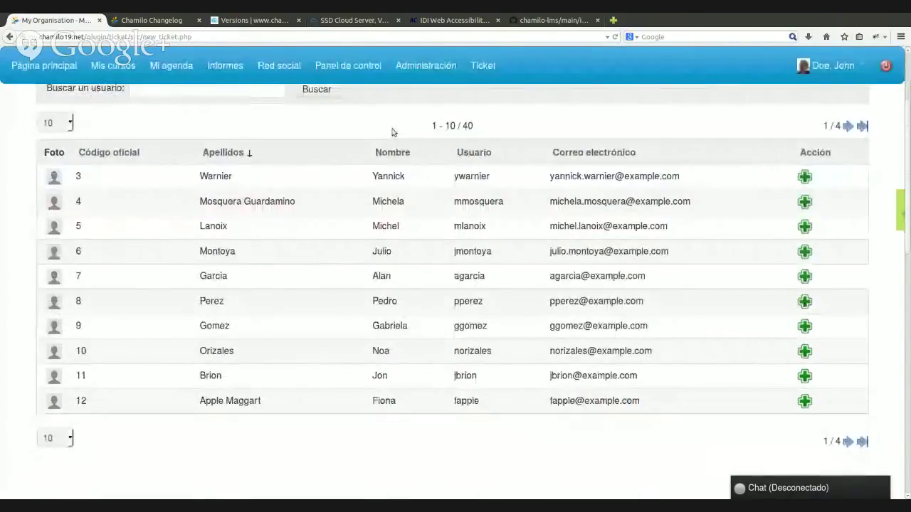
pyautogui.scroll(1, 366, 204)
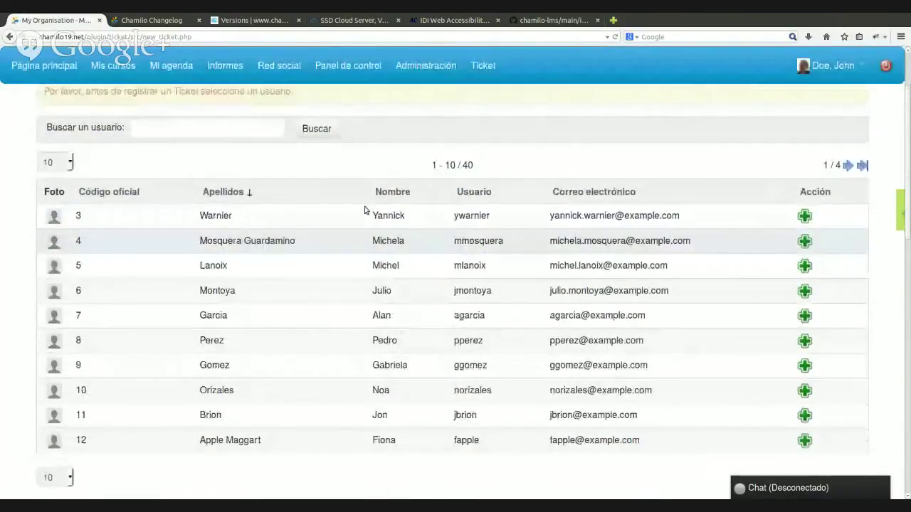
# Step: Pick a user for the ticket, check category and Geografía course, and set Fuente to Email
pyautogui.click(804, 317)
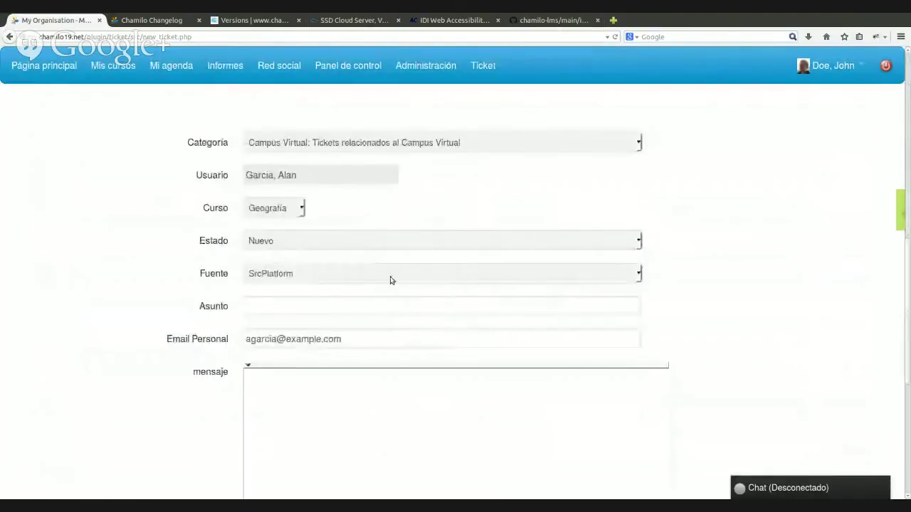
pyautogui.click(351, 145)
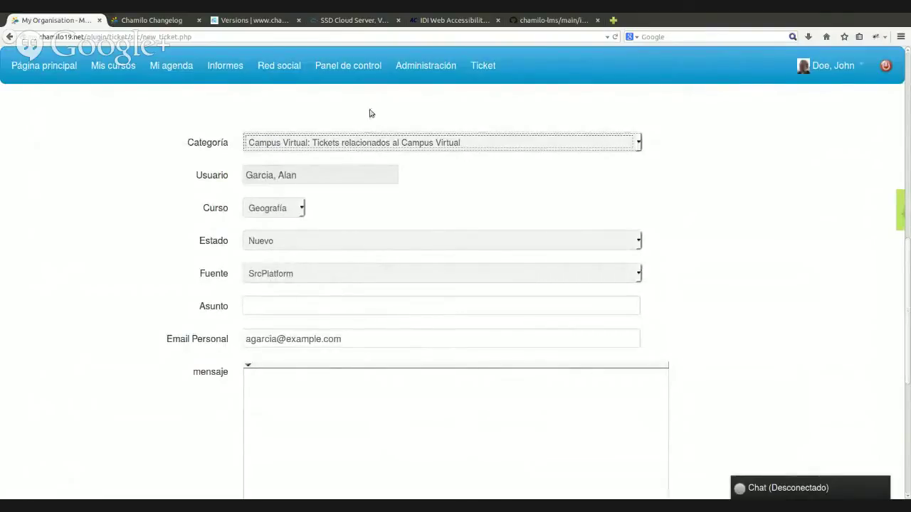
pyautogui.click(288, 208)
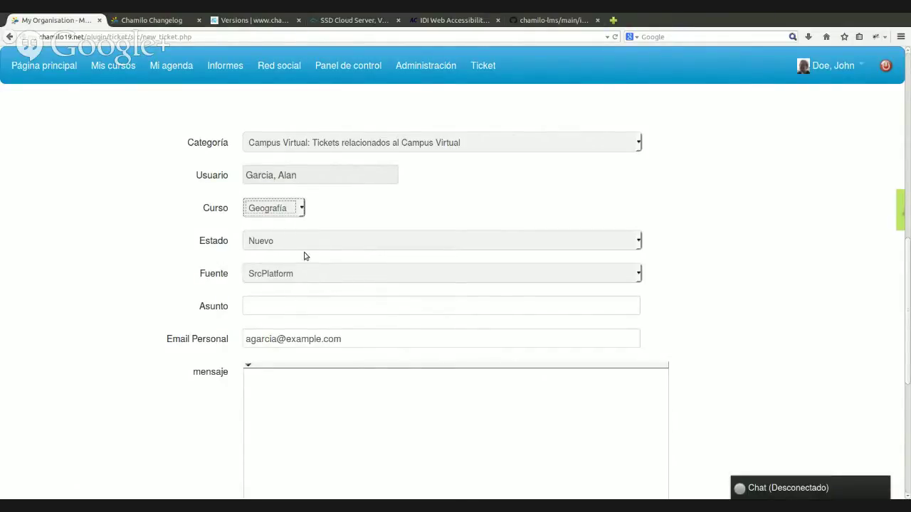
pyautogui.press('Tab')
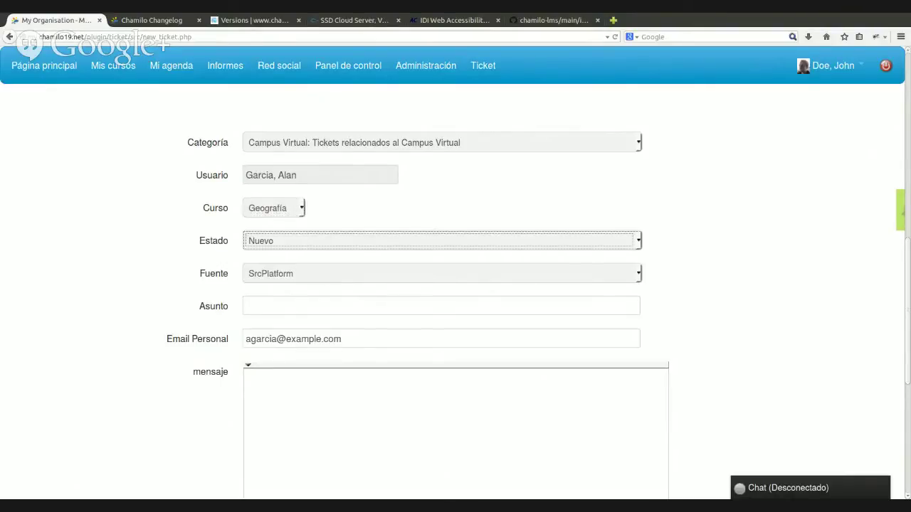
pyautogui.press('Tab')
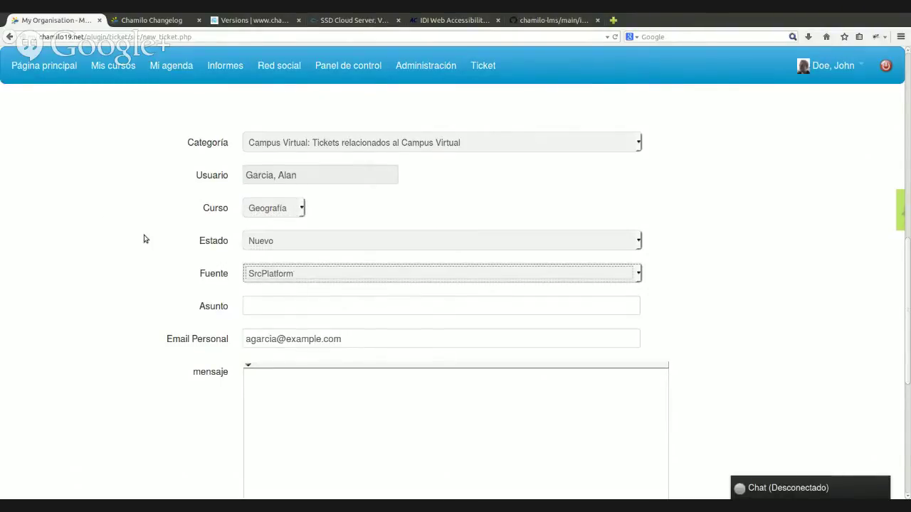
pyautogui.scroll(-3, 341, 207)
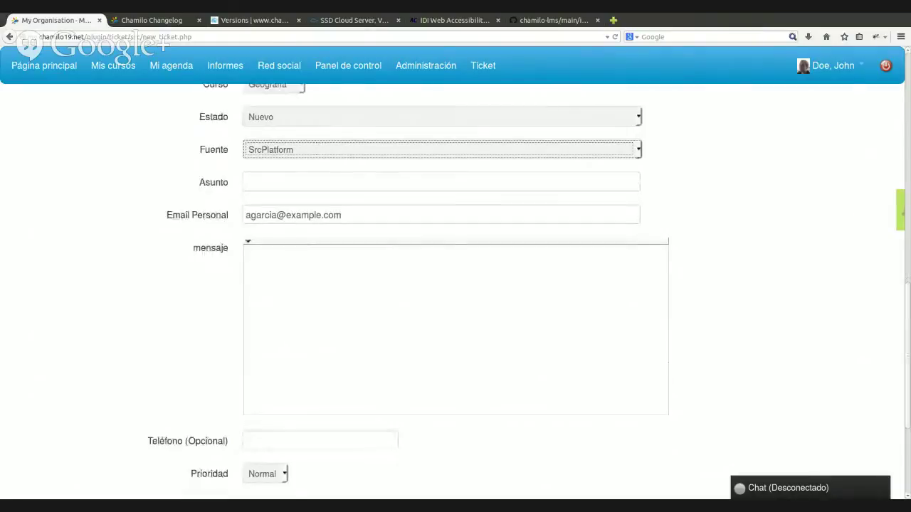
pyautogui.press('Down')
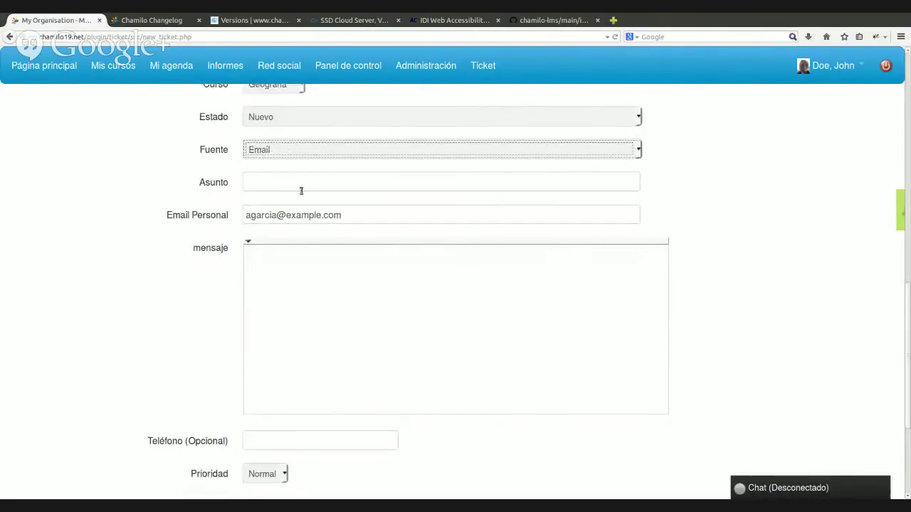
# Step: Enter subject 'dfvdfvd' and message 'v dfvsdfv', then submit the ticket
pyautogui.click(293, 182)
pyautogui.write('dfvdfvd')
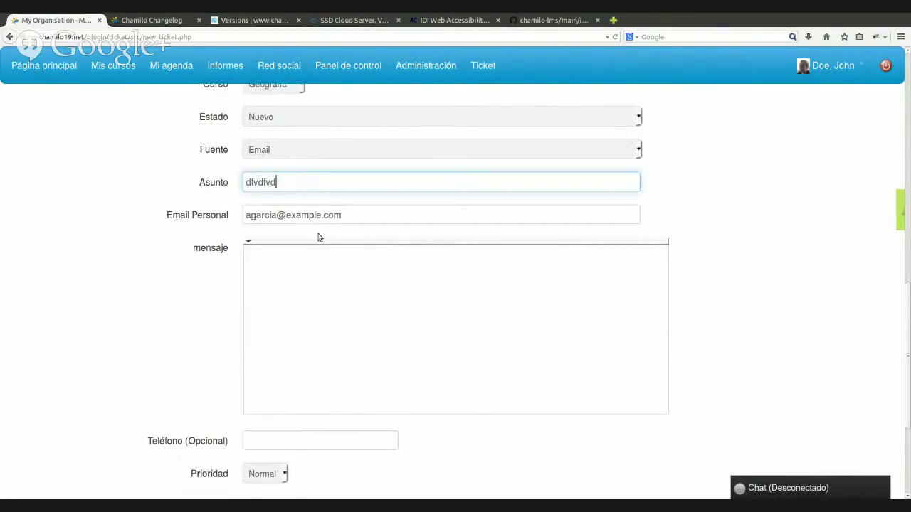
pyautogui.click(321, 320)
pyautogui.write('v dfvsdfv')
pyautogui.scroll(-5, 166, 315)
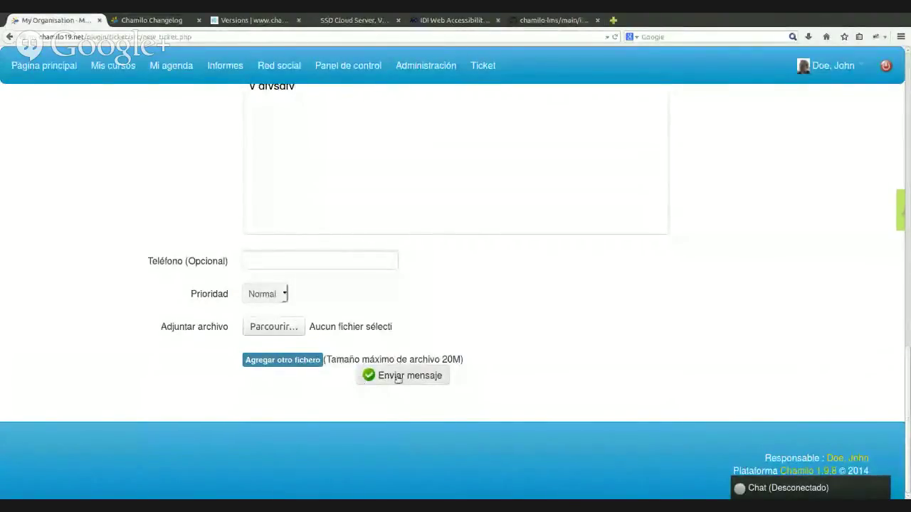
pyautogui.click(402, 376)
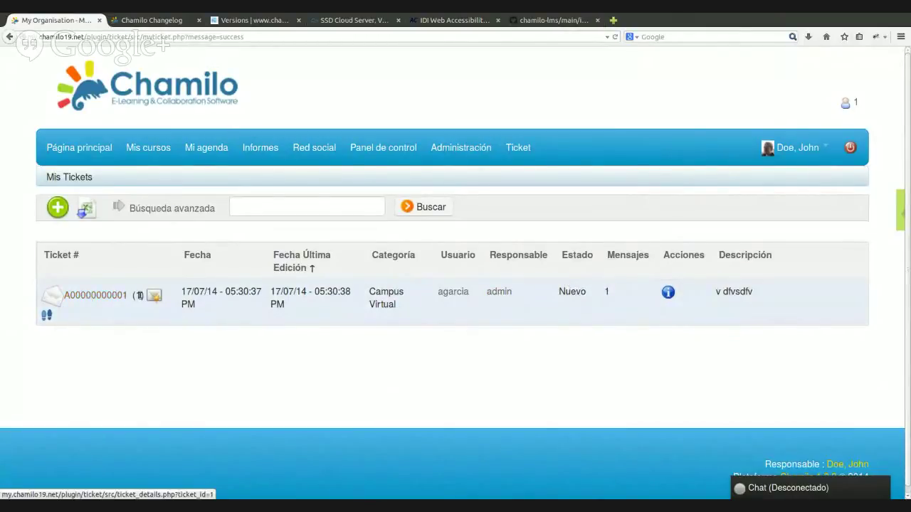
# Step: Open the new ticket and send the reply 'fvds fsdf vsdfv fvsfdv sdf'
pyautogui.click(114, 296)
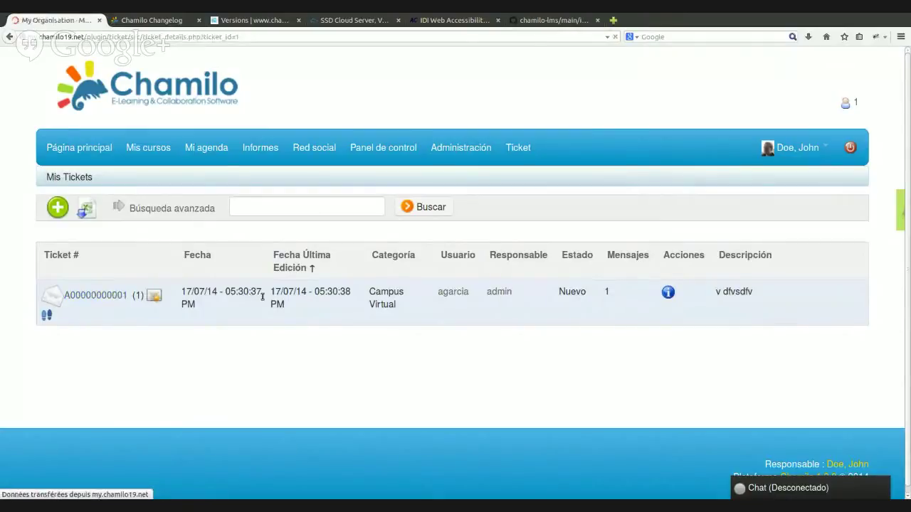
pyautogui.scroll(-4, 392, 274)
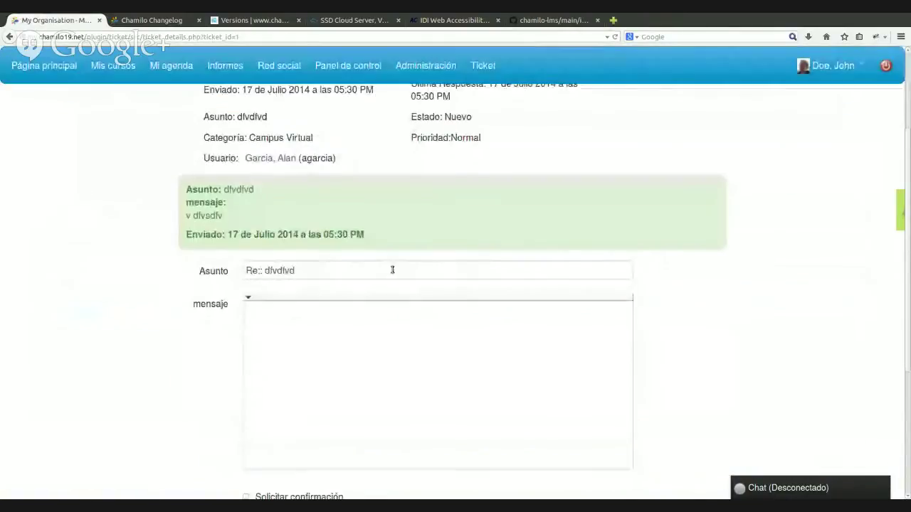
pyautogui.click(357, 381)
pyautogui.write('fvds fsdf vsdfv')
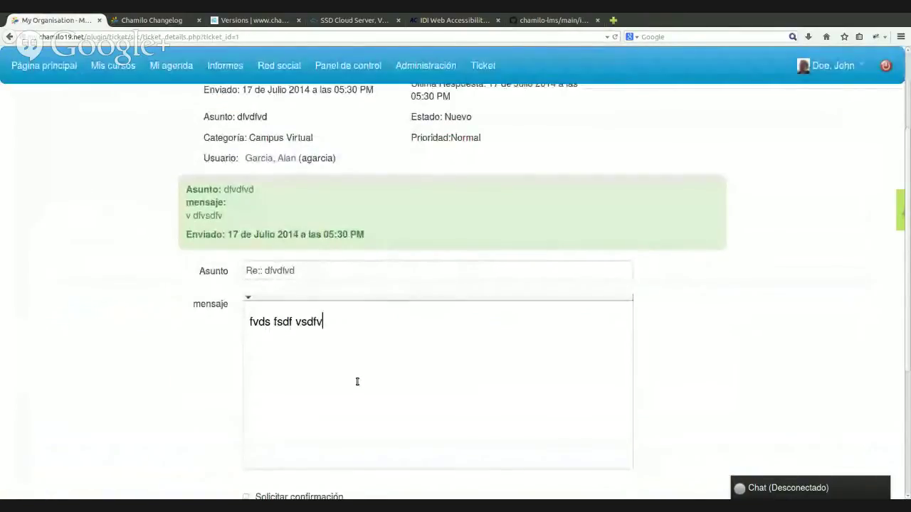
pyautogui.write(' fvsfdv sdf')
pyautogui.scroll(-3, 310, 353)
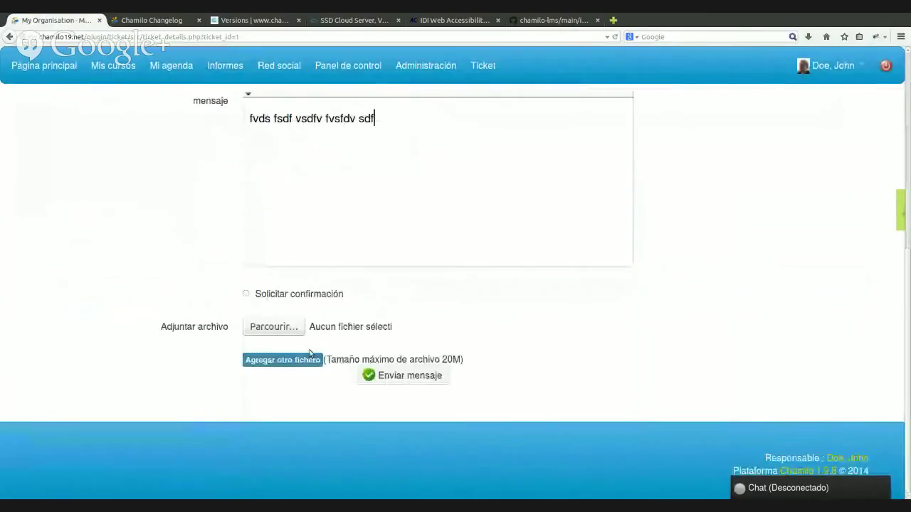
pyautogui.click(403, 375)
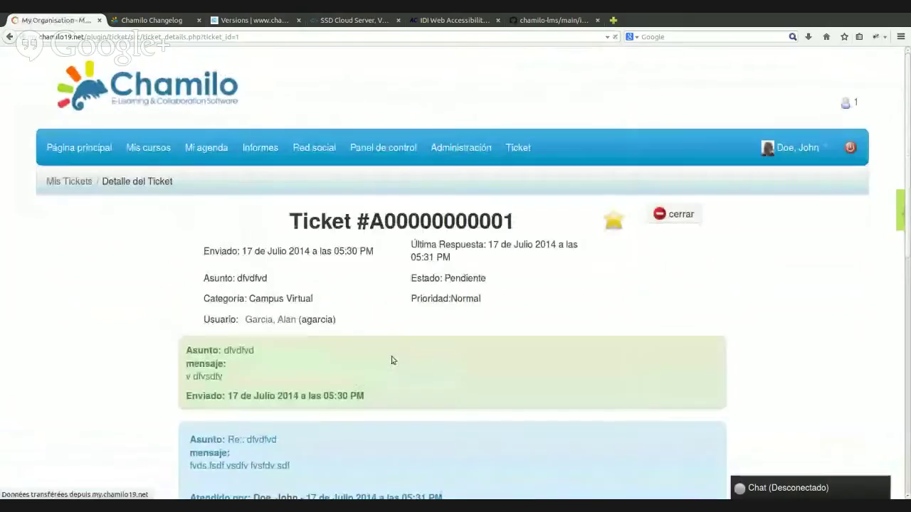
# Step: Close the ticket, confirm with OK, and return to Mis Tickets
pyautogui.scroll(-5, 463, 313)
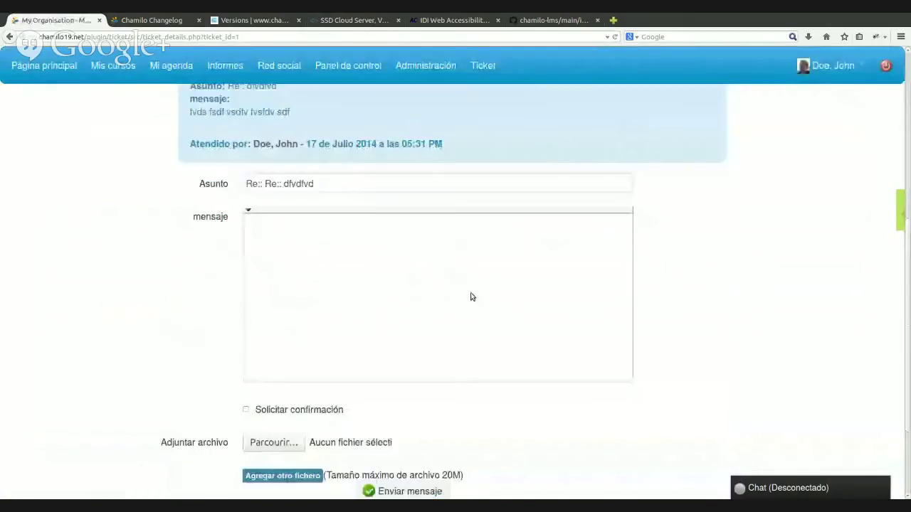
pyautogui.scroll(-2, 466, 298)
pyautogui.scroll(5, 575, 323)
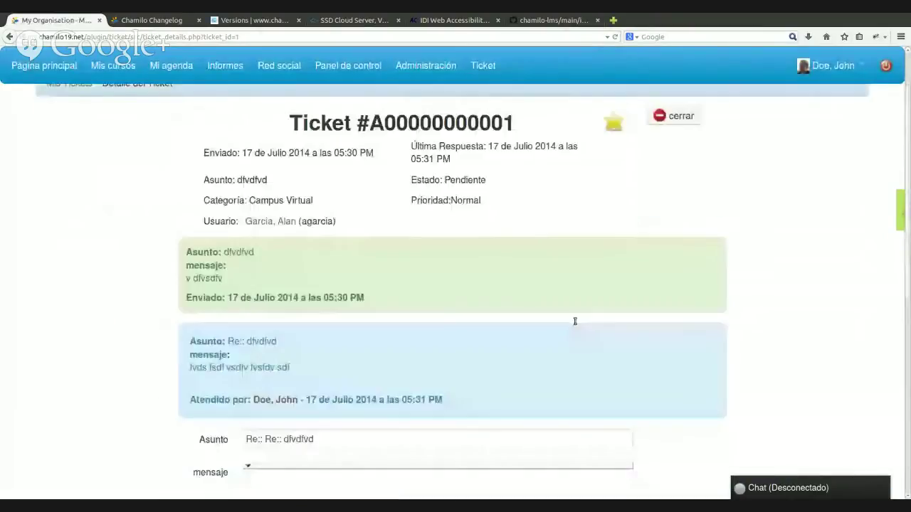
pyautogui.scroll(2, 575, 321)
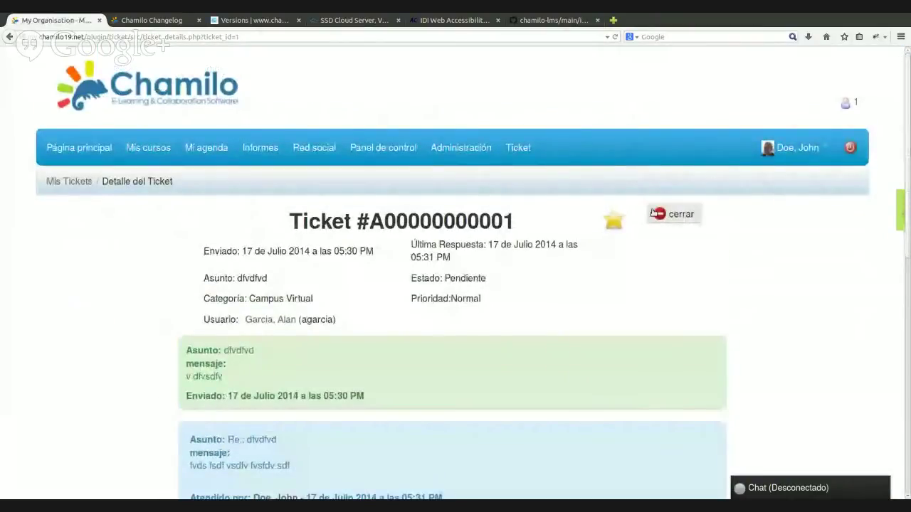
pyautogui.click(653, 214)
pyautogui.click(502, 236)
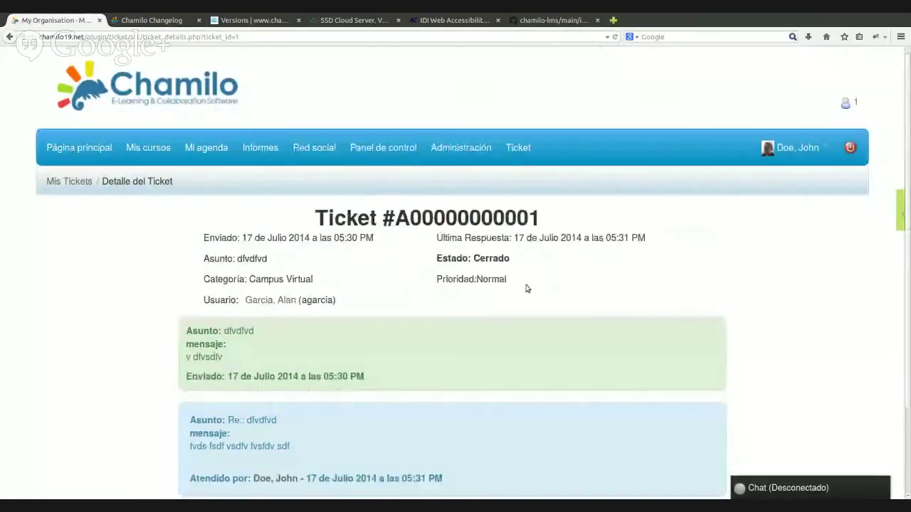
pyautogui.scroll(-2, 527, 288)
pyautogui.scroll(2, 176, 230)
pyautogui.click(57, 179)
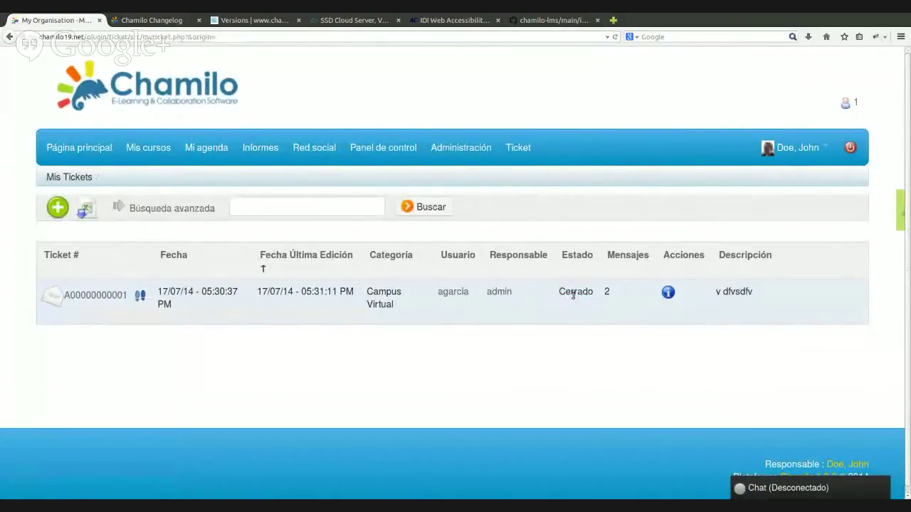
# Step: Open Administración and scroll down to the Plataforma panel
pyautogui.click(459, 147)
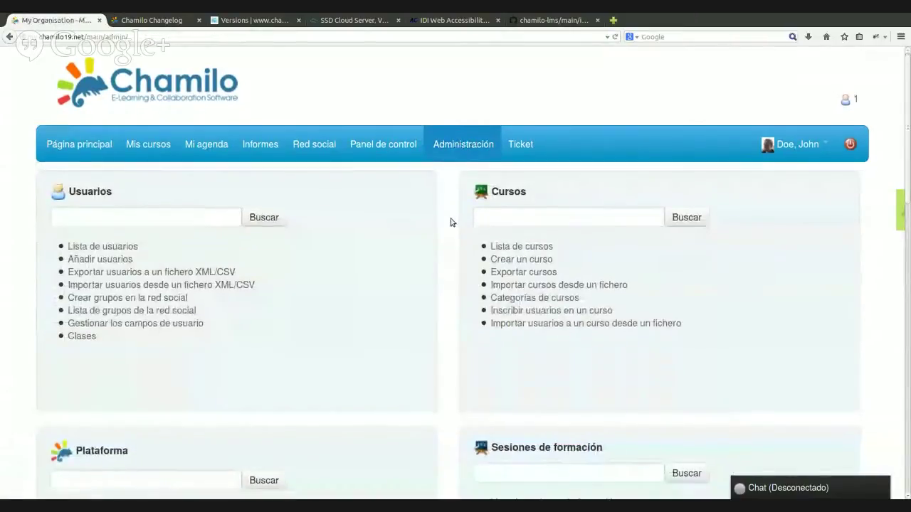
pyautogui.scroll(-4, 450, 222)
pyautogui.scroll(-3, 450, 220)
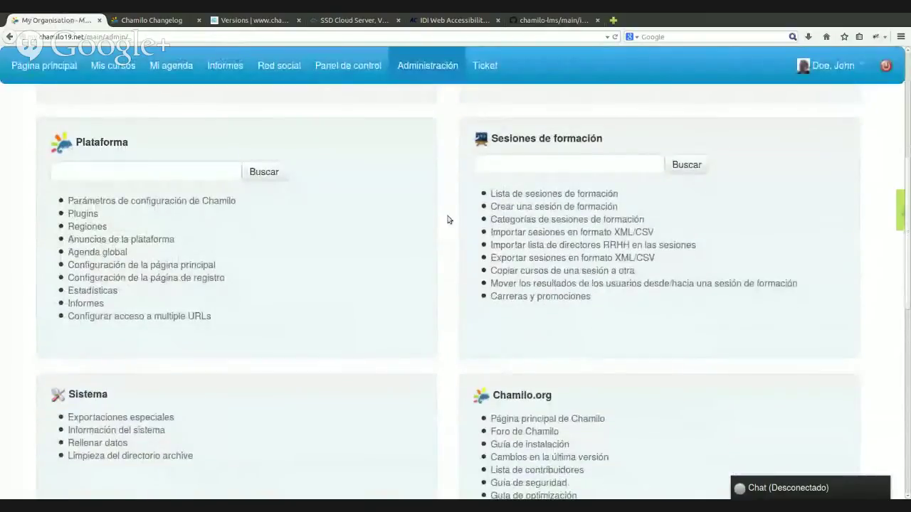
pyautogui.scroll(-1, 131, 195)
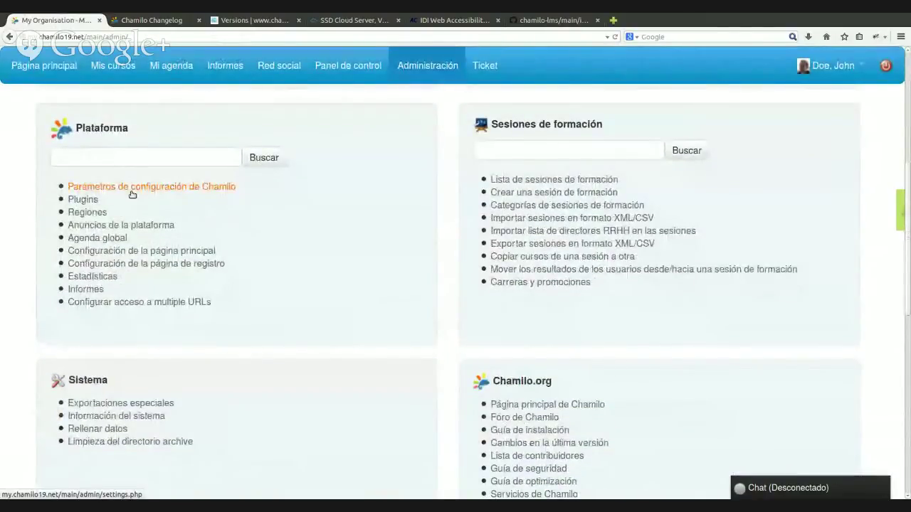
# Step: In the Plugins list, tick Venta de cursos and enable the selected plugins
pyautogui.click(90, 204)
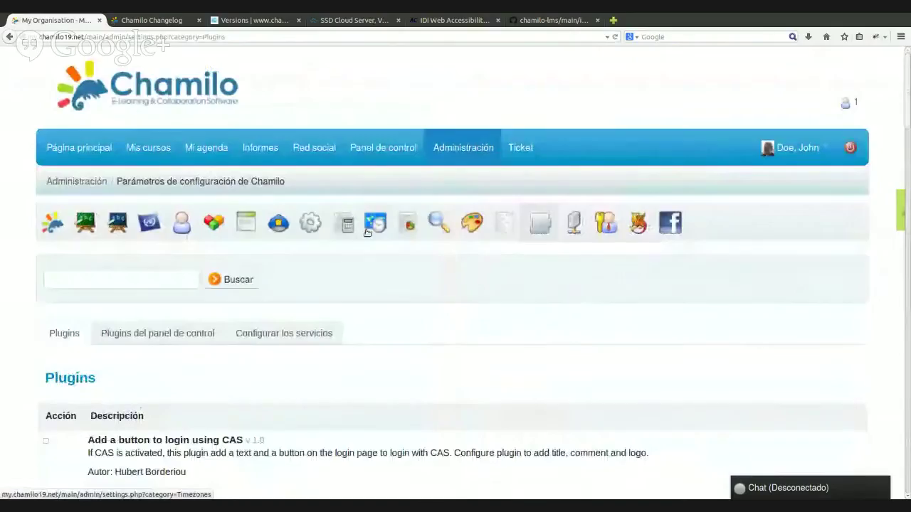
pyautogui.scroll(-10, 422, 274)
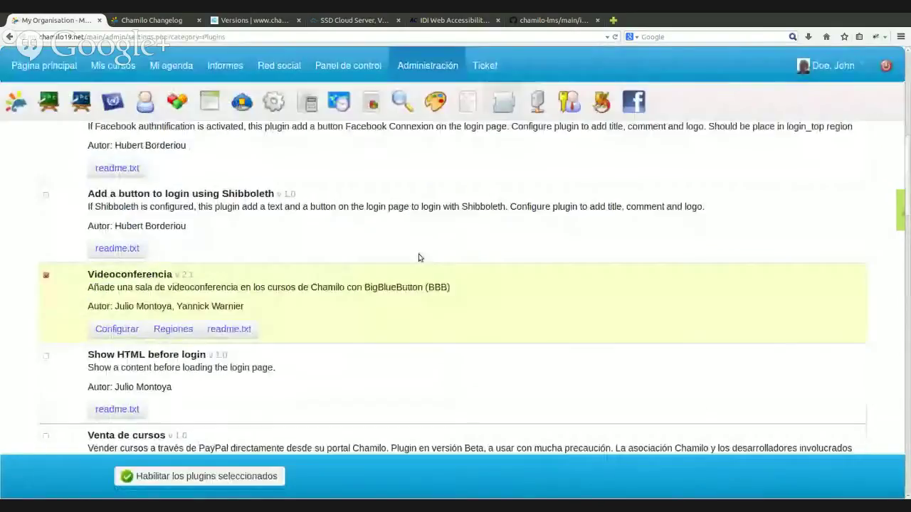
pyautogui.scroll(3, 419, 258)
pyautogui.scroll(-15, 419, 254)
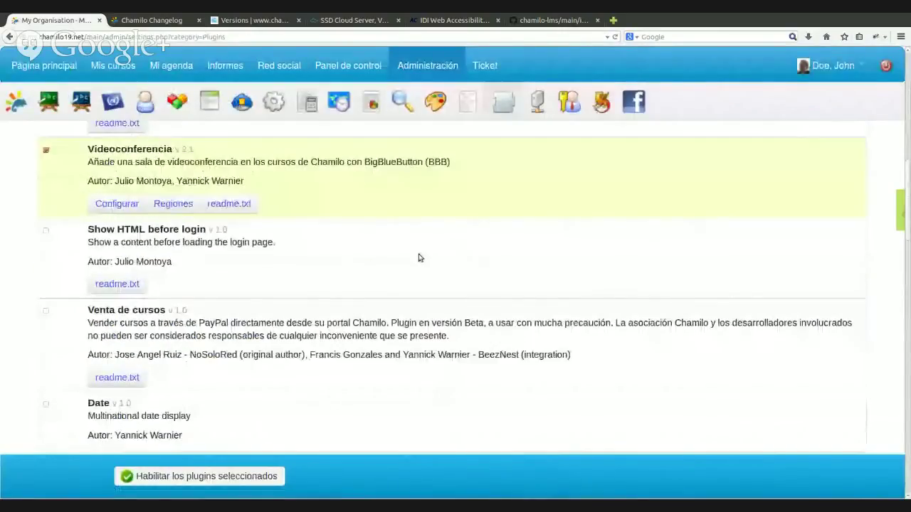
pyautogui.scroll(-5, 418, 258)
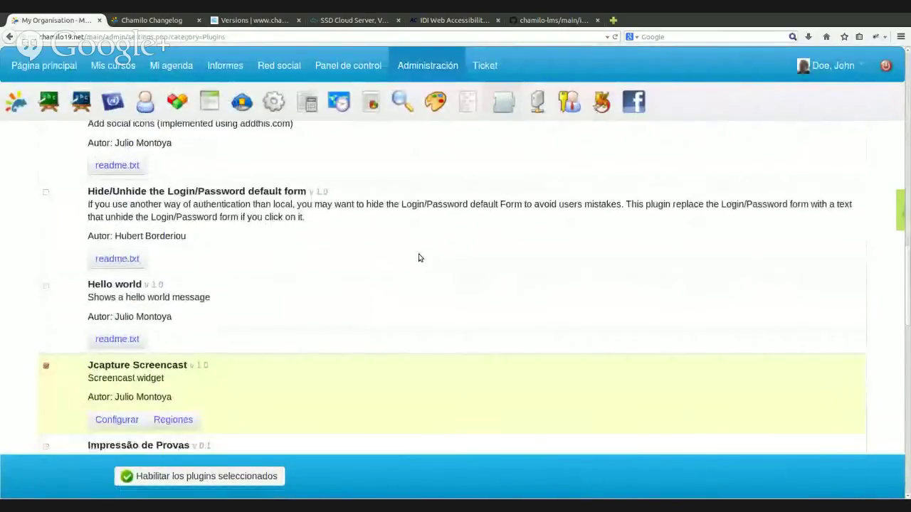
pyautogui.scroll(1, 418, 257)
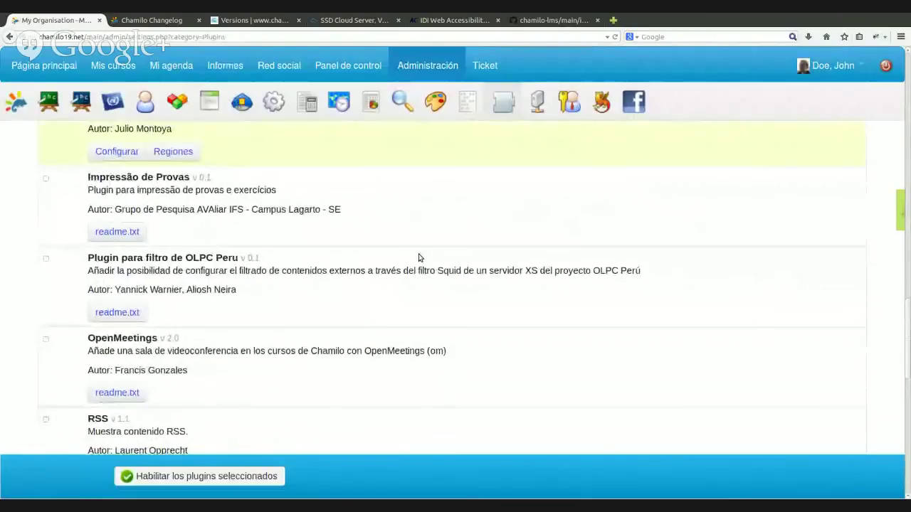
pyautogui.scroll(-3, 418, 258)
pyautogui.scroll(-4, 419, 257)
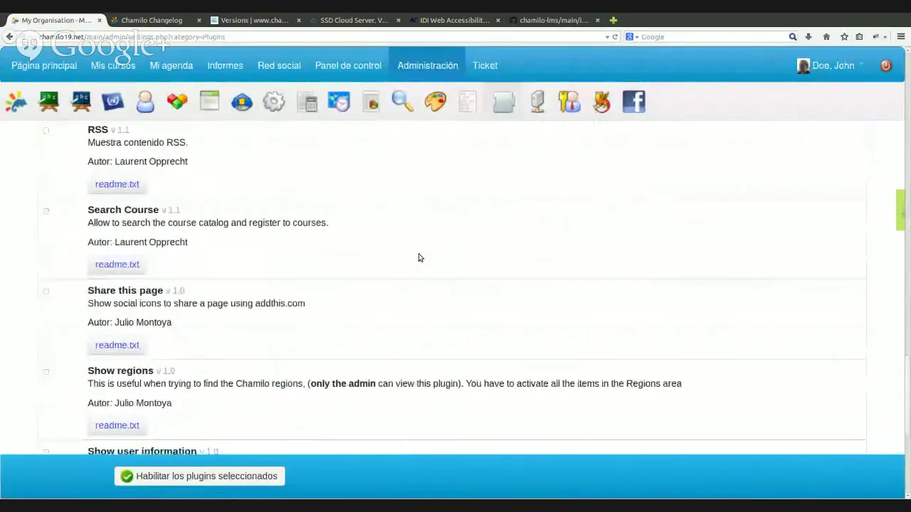
pyautogui.scroll(-2, 418, 258)
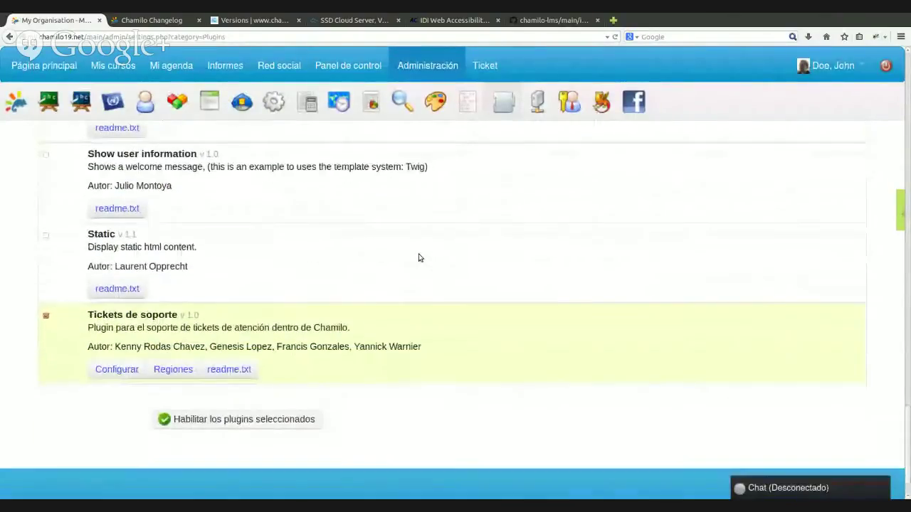
pyautogui.scroll(2, 418, 257)
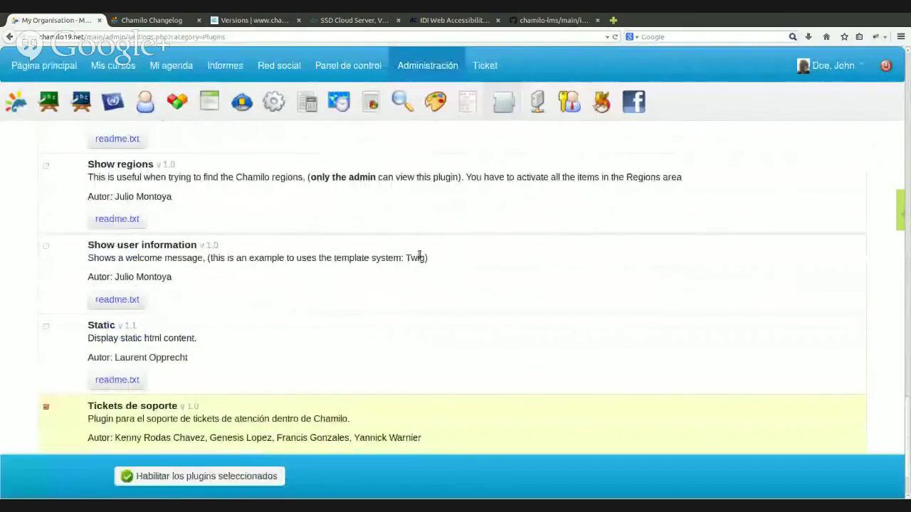
pyautogui.scroll(4, 418, 258)
pyautogui.scroll(3, 419, 257)
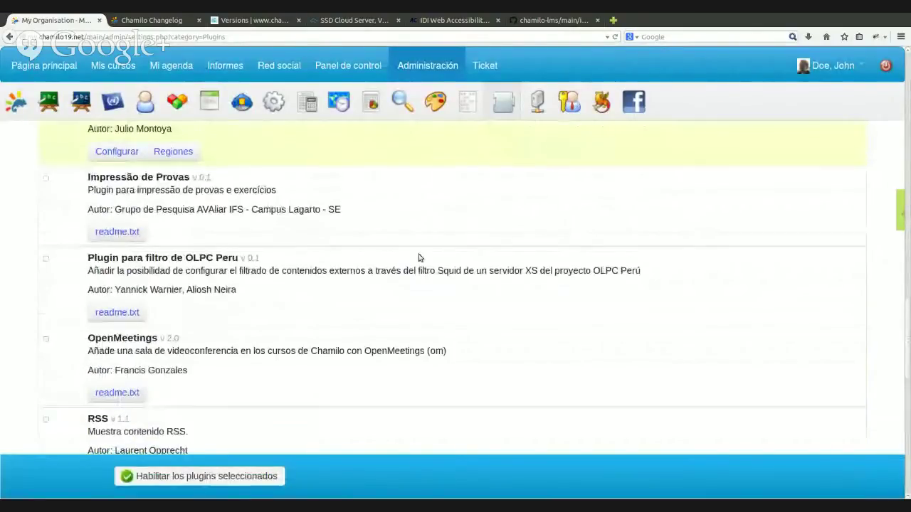
pyautogui.scroll(3, 418, 257)
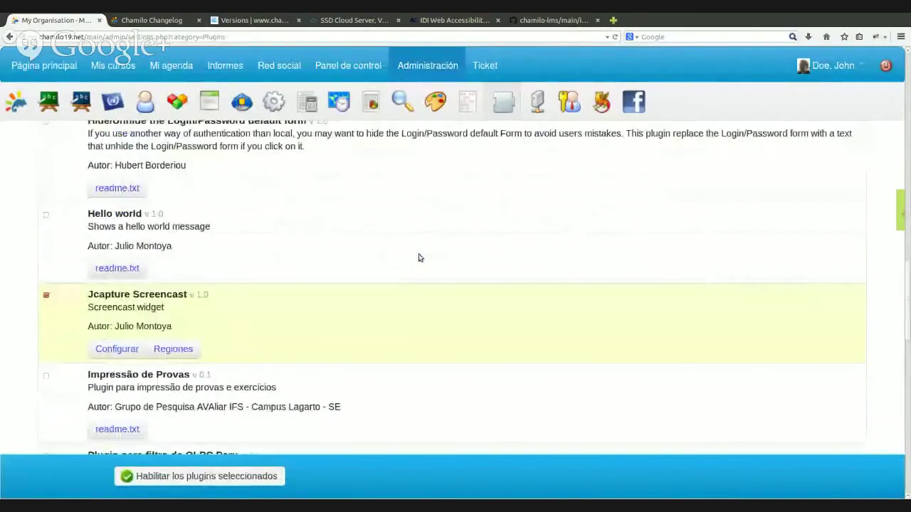
pyautogui.scroll(4, 419, 257)
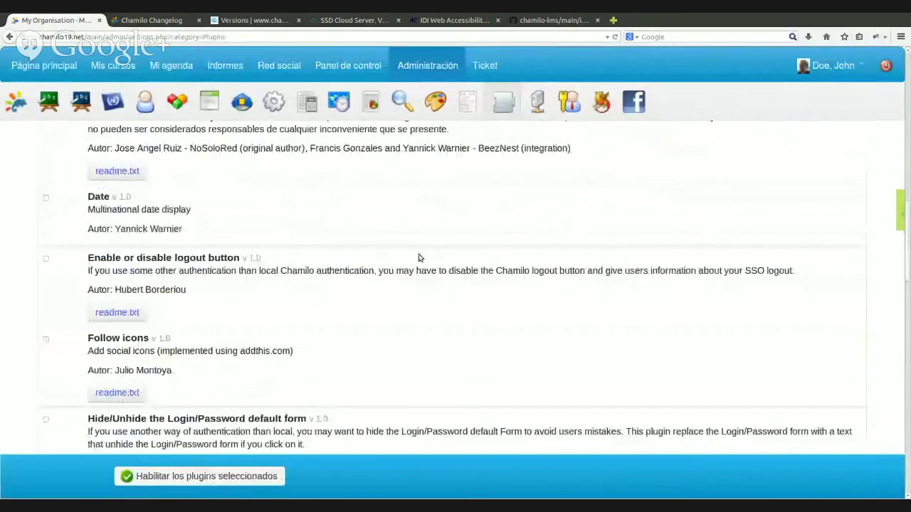
pyautogui.scroll(2, 419, 257)
pyautogui.click(45, 271)
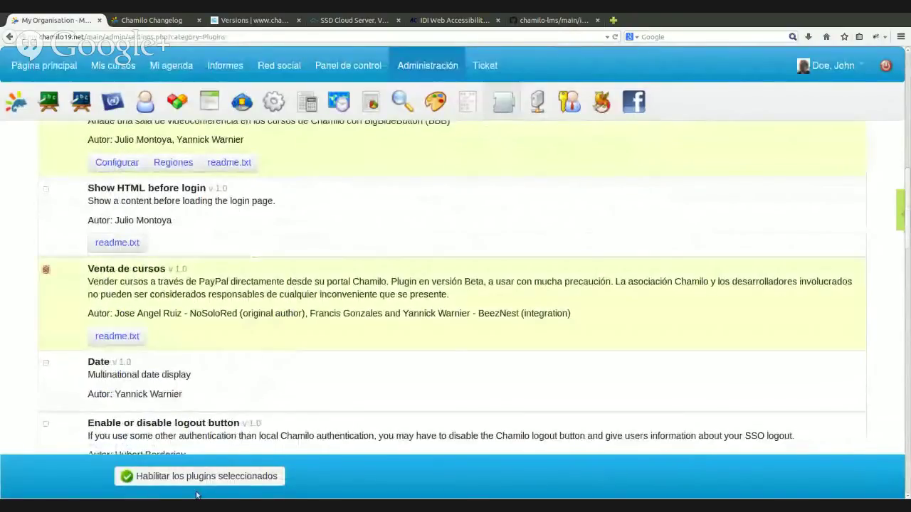
pyautogui.click(204, 475)
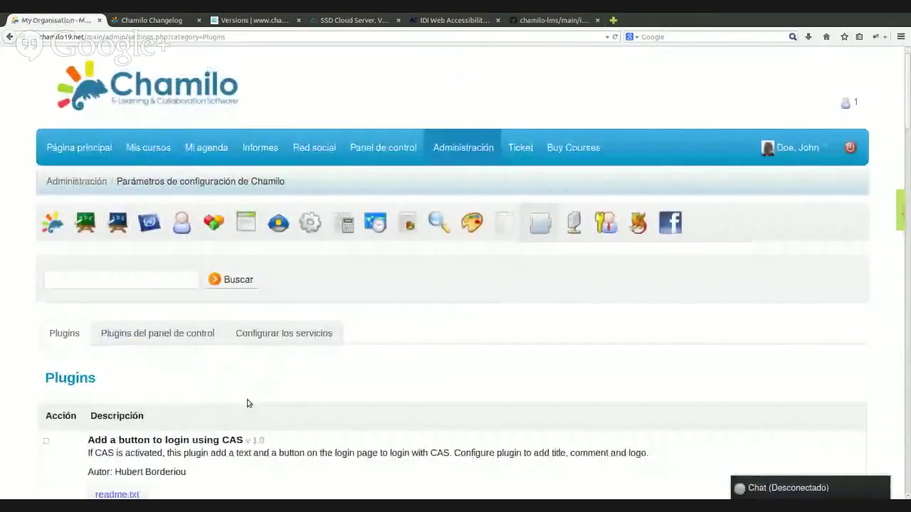
# Step: In Buy Courses > Configuración de pagos, save Belgium => EUR, then open Lista de cursos a la venta
pyautogui.click(572, 148)
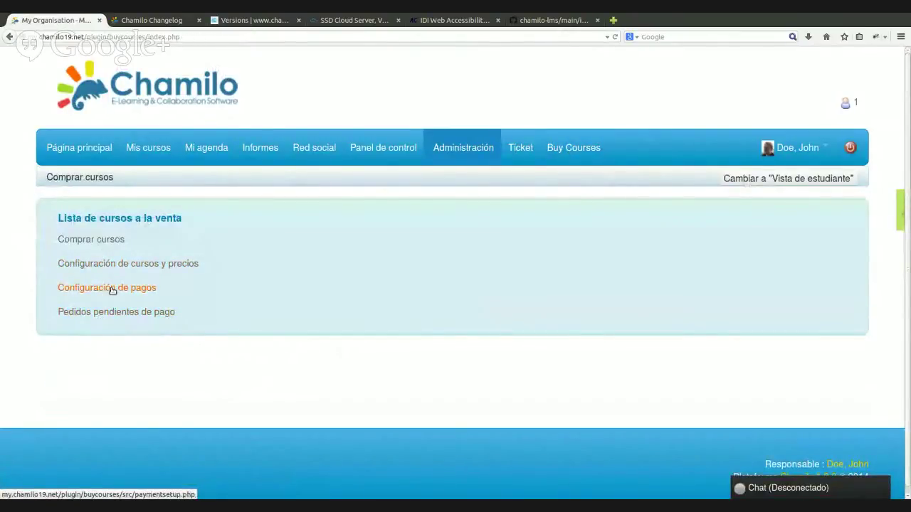
pyautogui.click(112, 289)
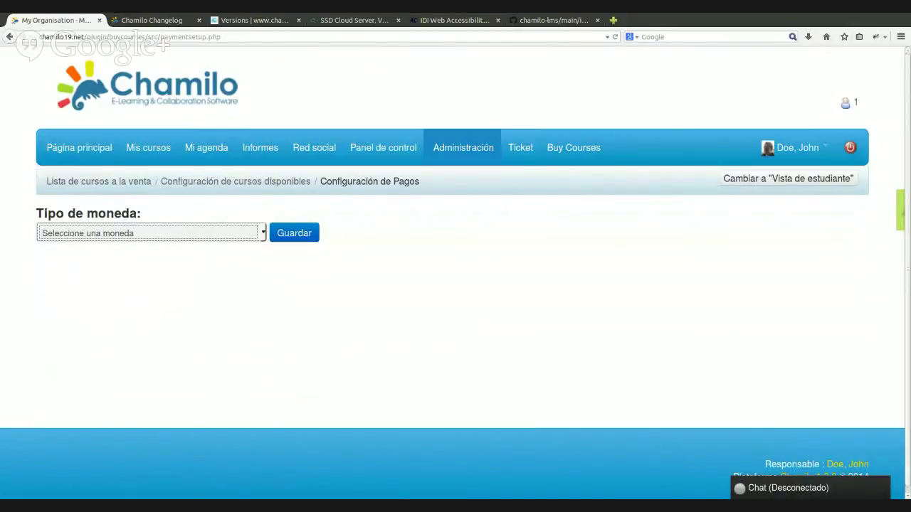
pyautogui.click(179, 305)
pyautogui.click(294, 235)
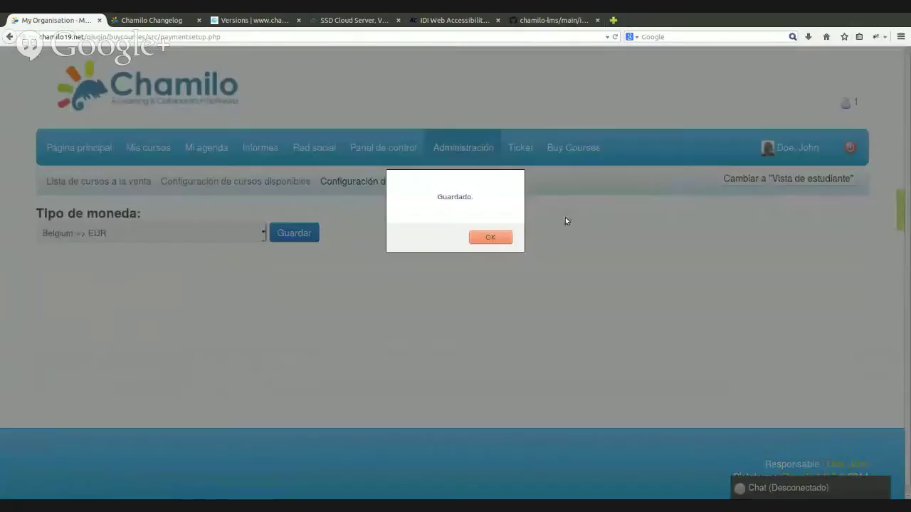
pyautogui.click(484, 238)
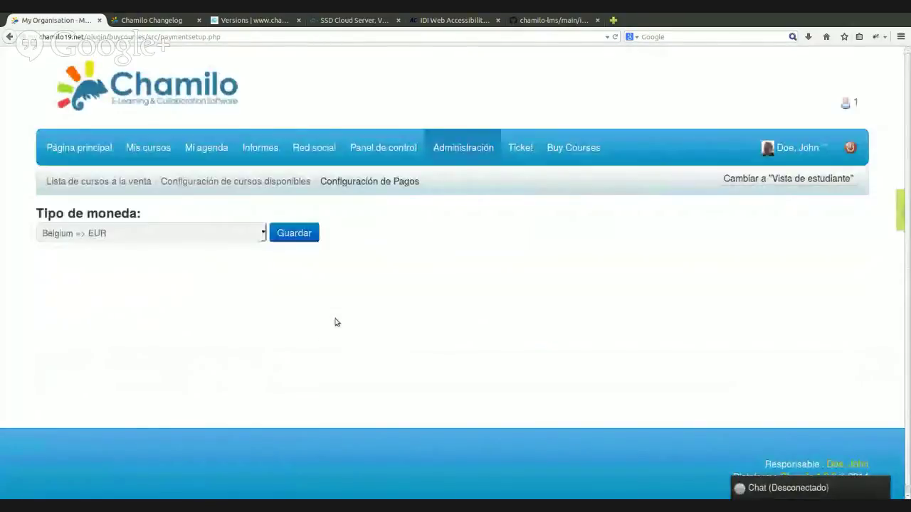
pyautogui.click(303, 181)
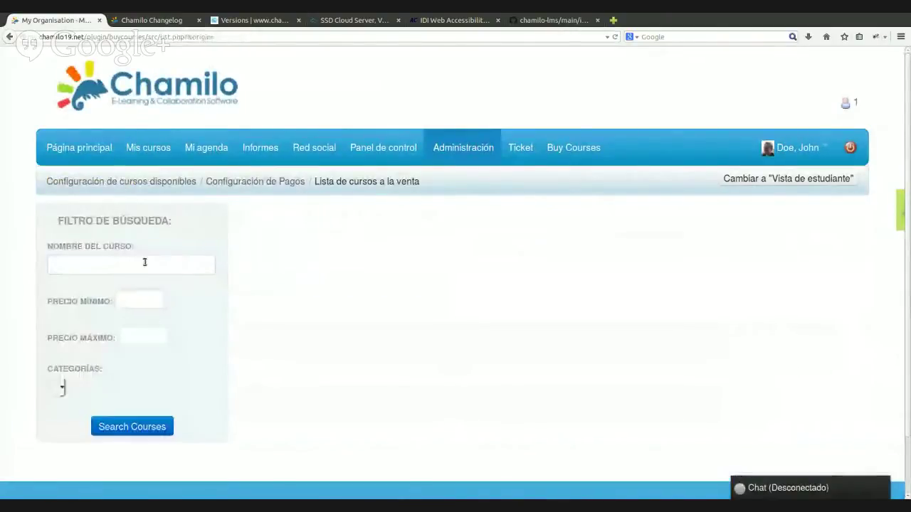
# Step: Look at the Buy Courses course and price configuration, then go back to the Buy Courses menu
pyautogui.click(562, 148)
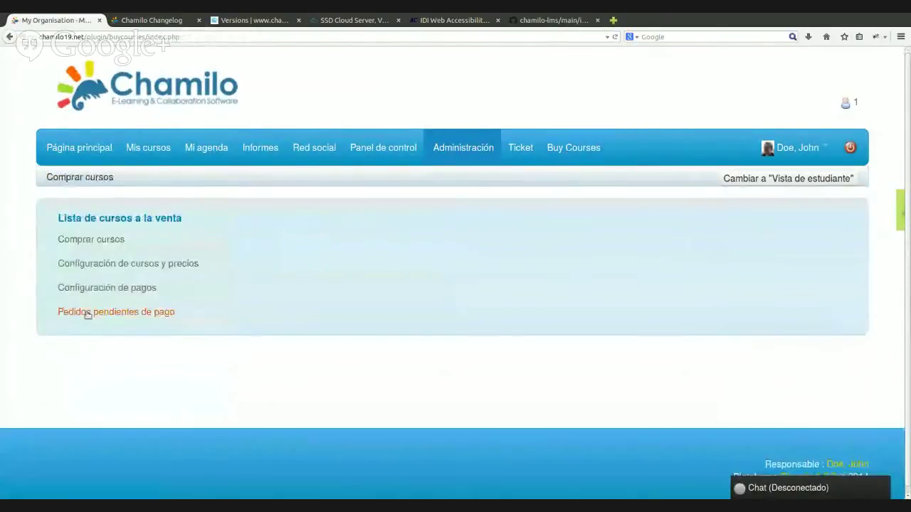
pyautogui.click(99, 264)
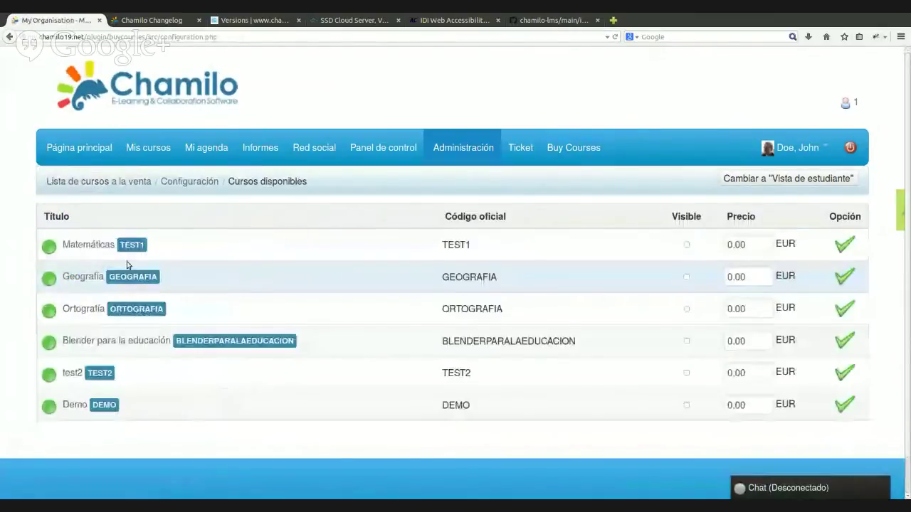
pyautogui.click(581, 155)
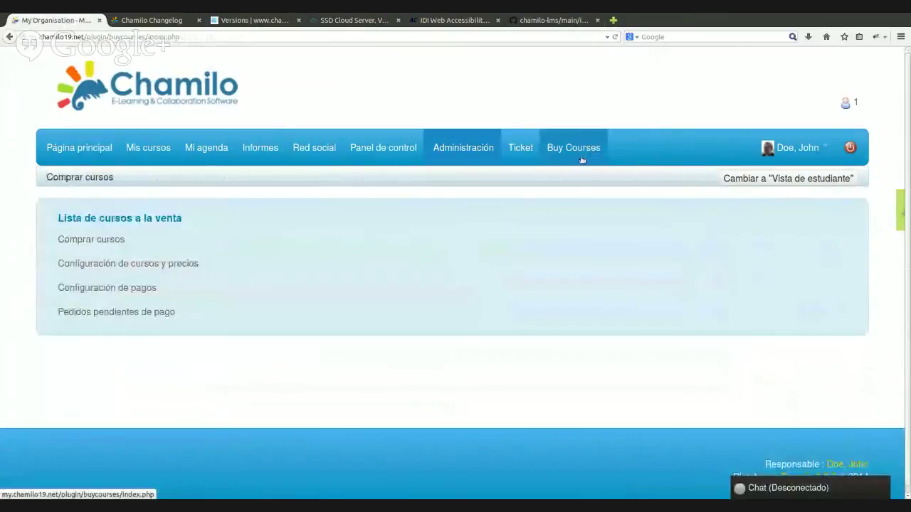
# Step: Open Administración > Plugins and locate the enabled Venta de cursos entry
pyautogui.click(445, 148)
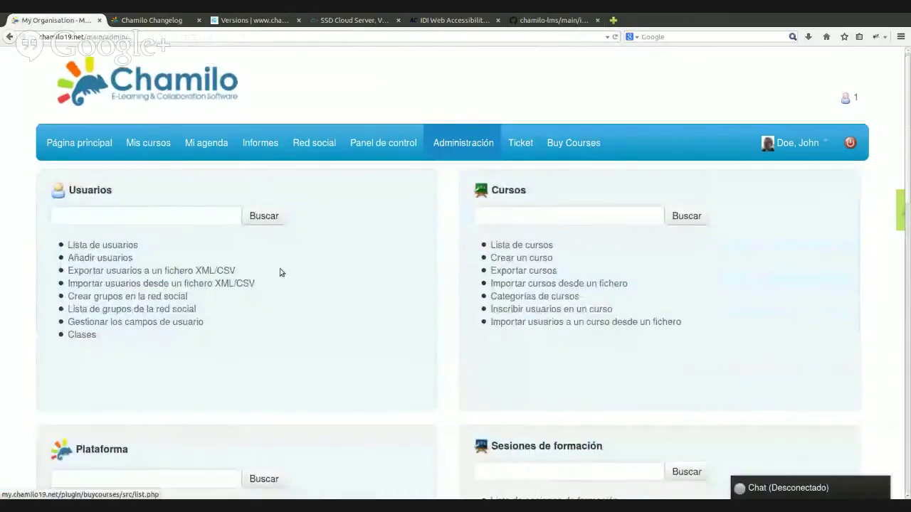
pyautogui.scroll(-5, 281, 272)
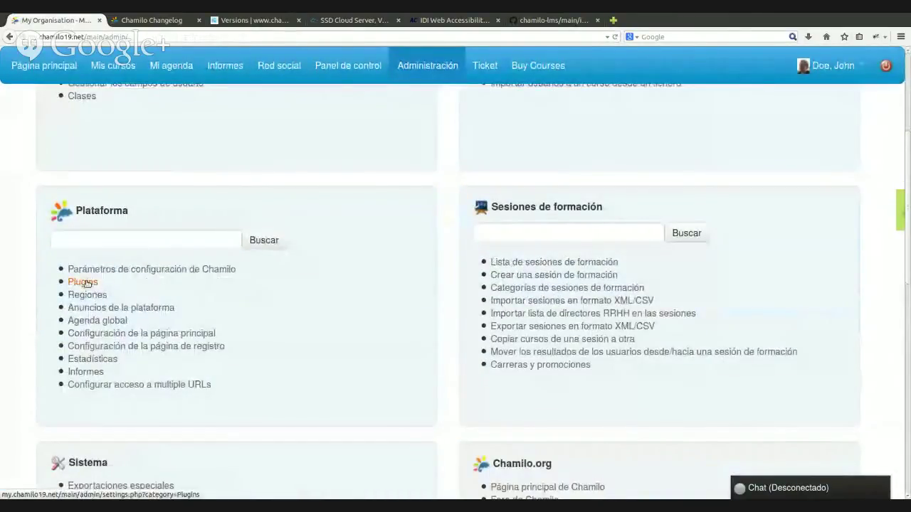
pyautogui.click(84, 282)
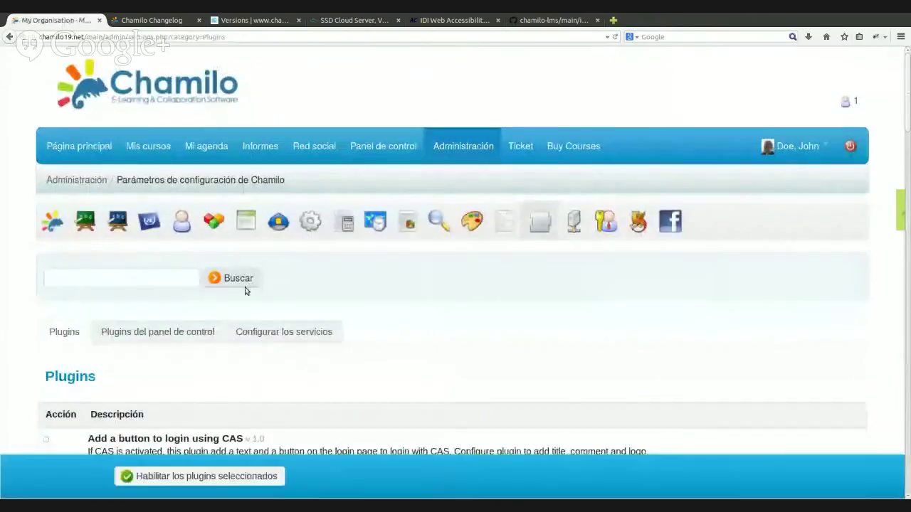
pyautogui.scroll(-12, 245, 287)
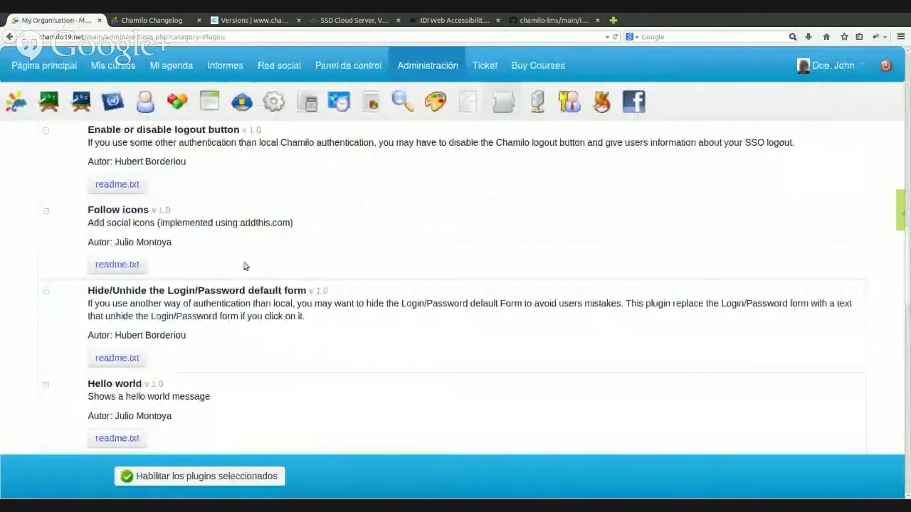
pyautogui.scroll(1, 244, 266)
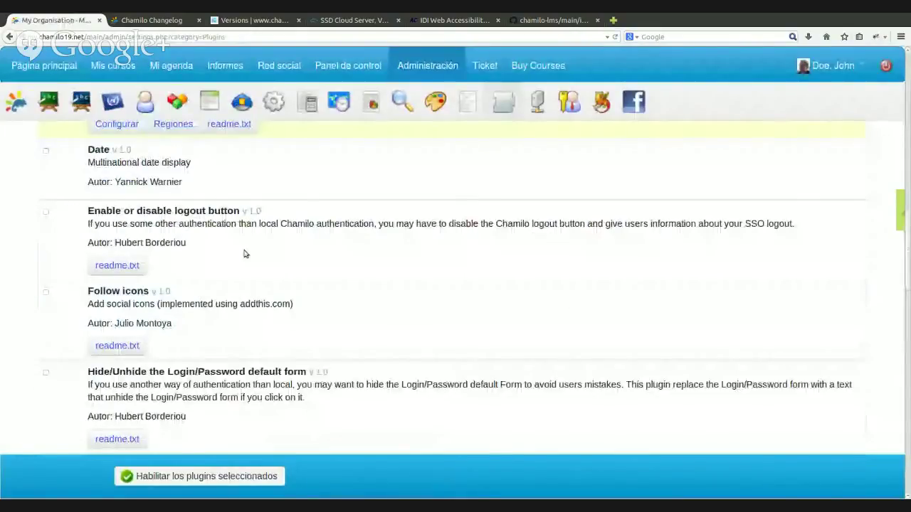
pyautogui.scroll(3, 244, 254)
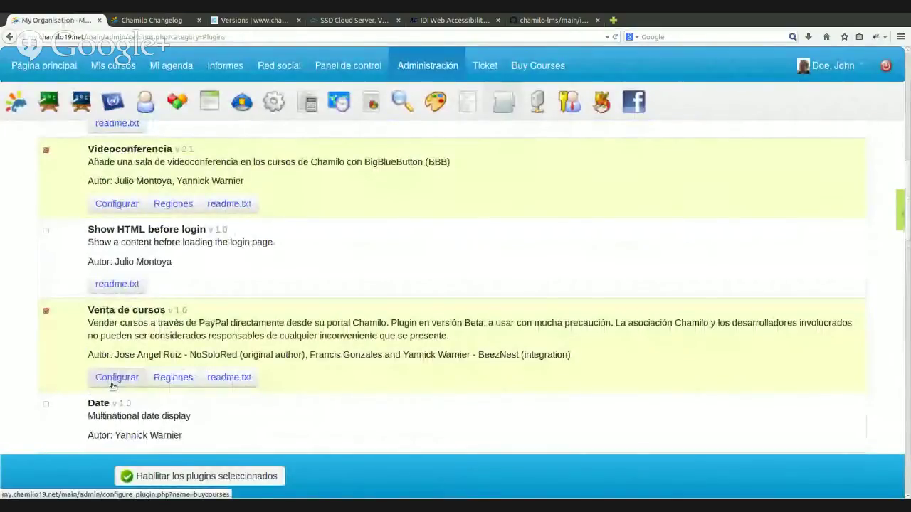
# Step: Set Habilitar PayPal to Sí in the Venta de cursos settings and save them
pyautogui.click(115, 377)
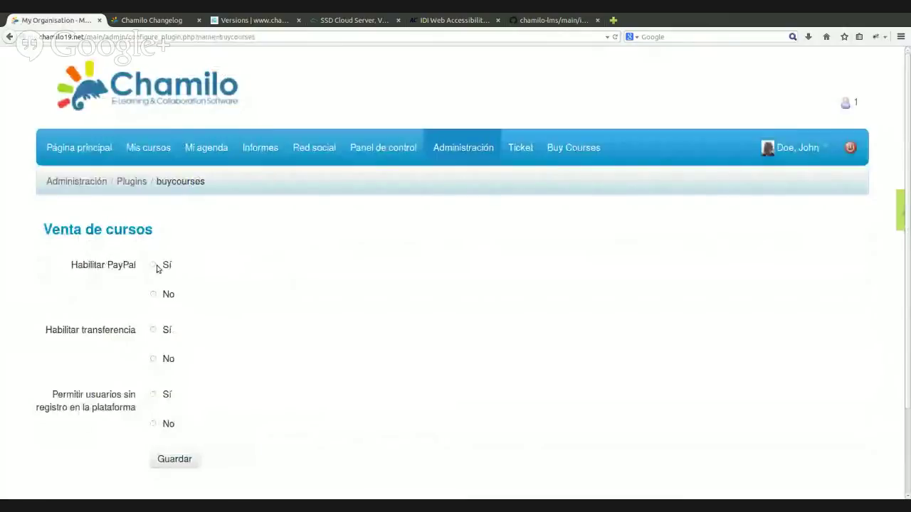
pyautogui.click(153, 264)
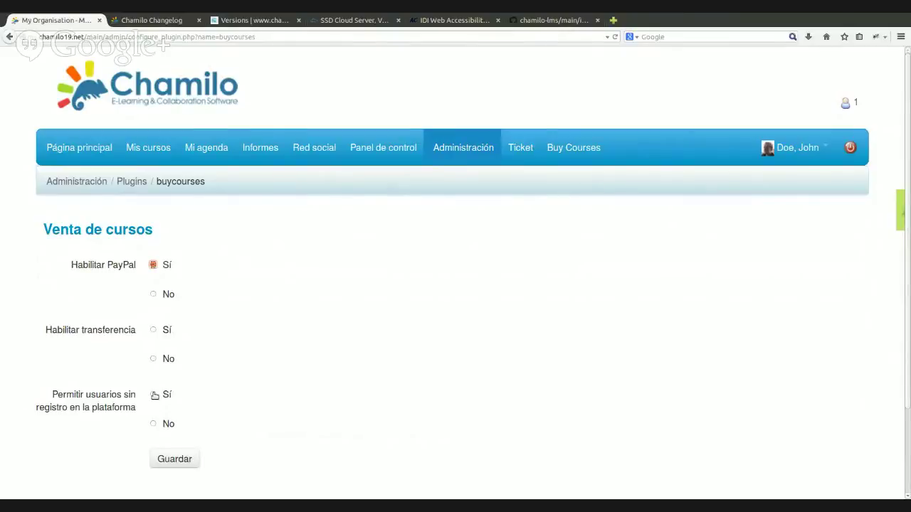
pyautogui.moveTo(50, 395); pyautogui.dragTo(139, 407)
pyautogui.click(132, 408)
pyautogui.click(178, 461)
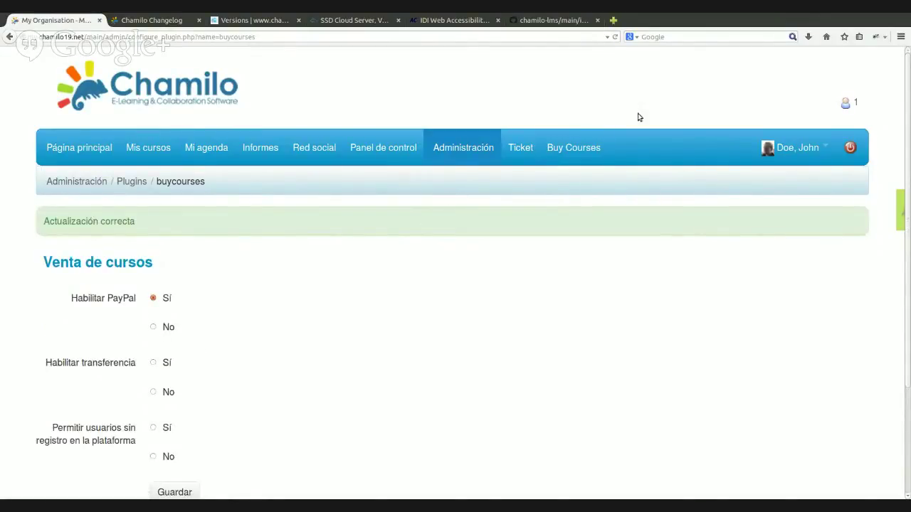
pyautogui.click(554, 158)
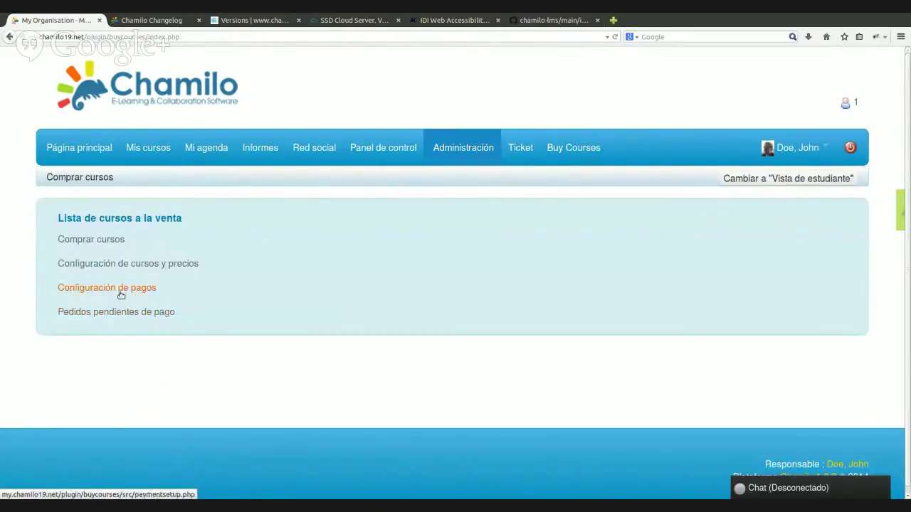
# Step: Open Configuración de pagos and inspect the PayPal API username, password and signature placeholders
pyautogui.click(139, 289)
pyautogui.click(184, 314)
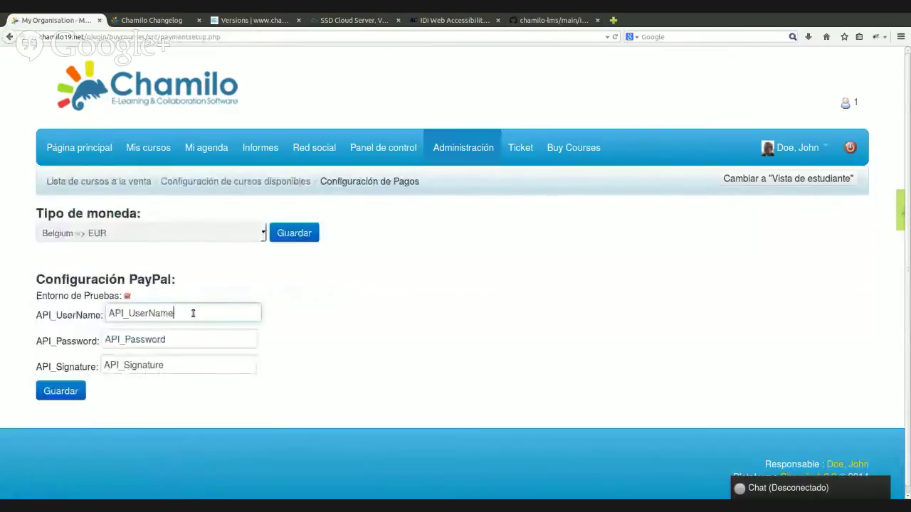
pyautogui.moveTo(206, 311); pyautogui.dragTo(99, 302)
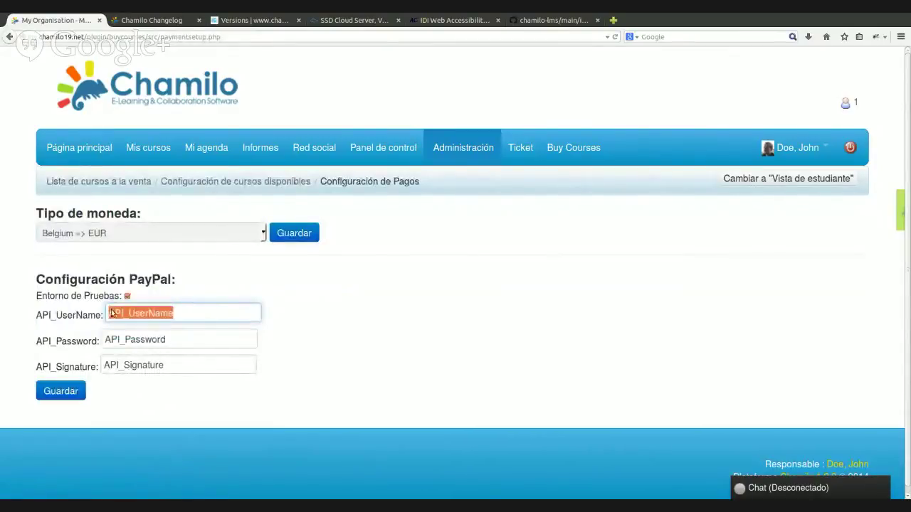
pyautogui.moveTo(184, 338); pyautogui.dragTo(84, 336)
pyautogui.click(189, 371)
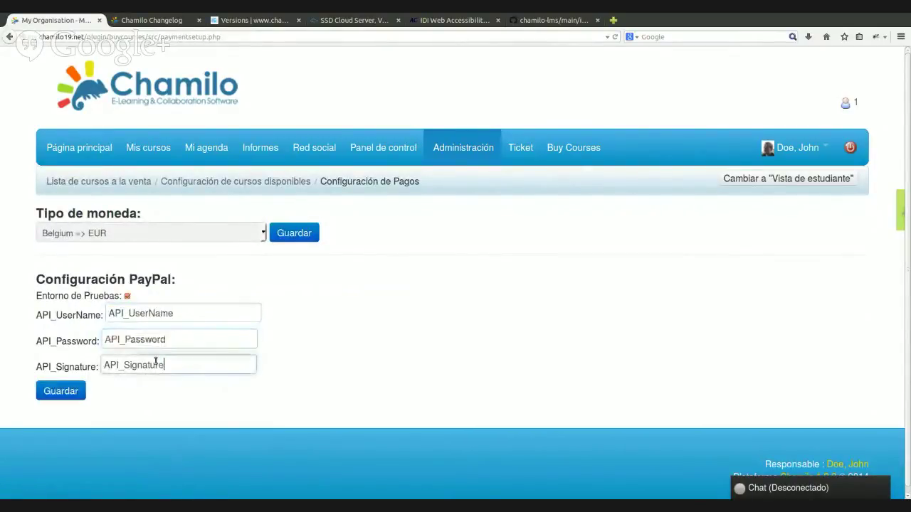
pyautogui.moveTo(163, 365); pyautogui.dragTo(99, 363)
pyautogui.click(190, 320)
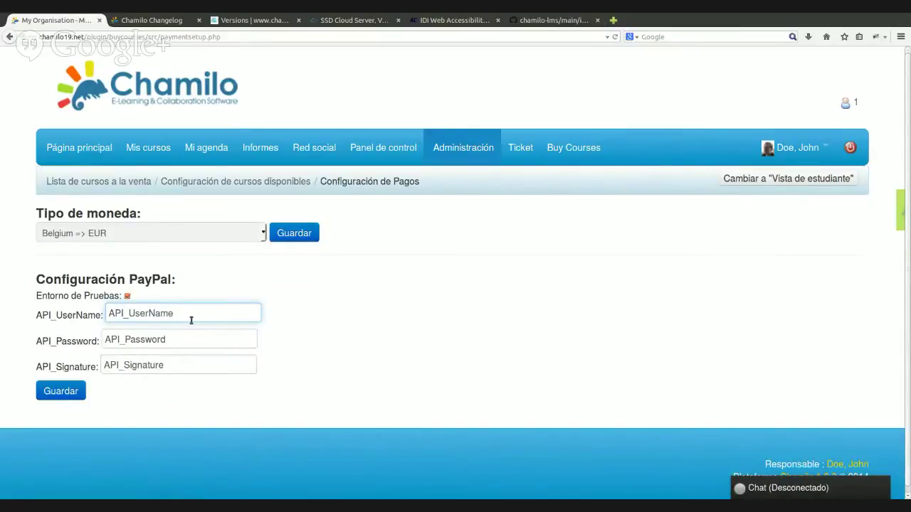
# Step: Uncheck Entorno de Pruebas, save the payment settings with EUR, and return to Buy Courses
pyautogui.click(126, 296)
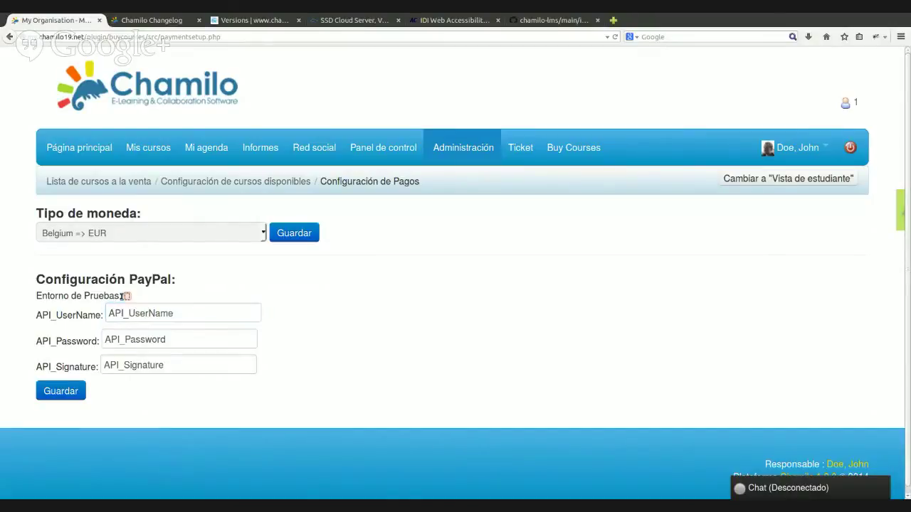
pyautogui.press('Tab')
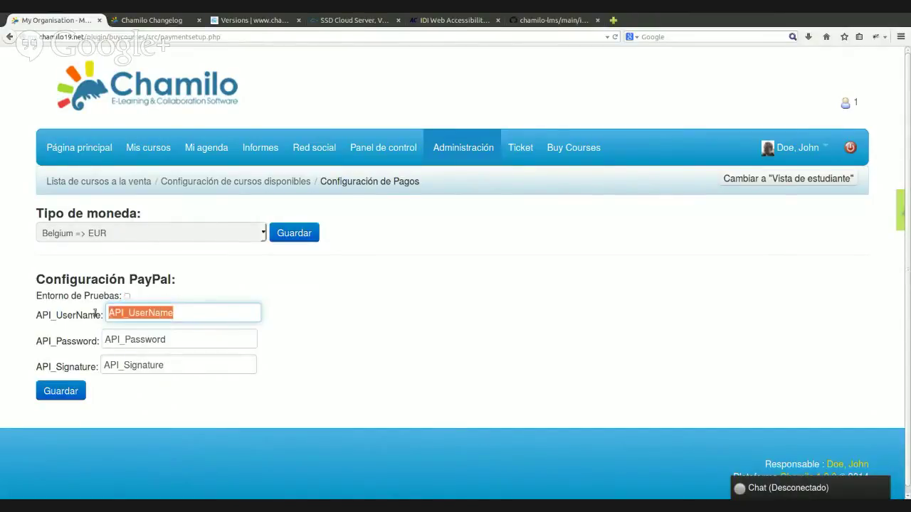
pyautogui.press('Tab')
pyautogui.press('Tab')
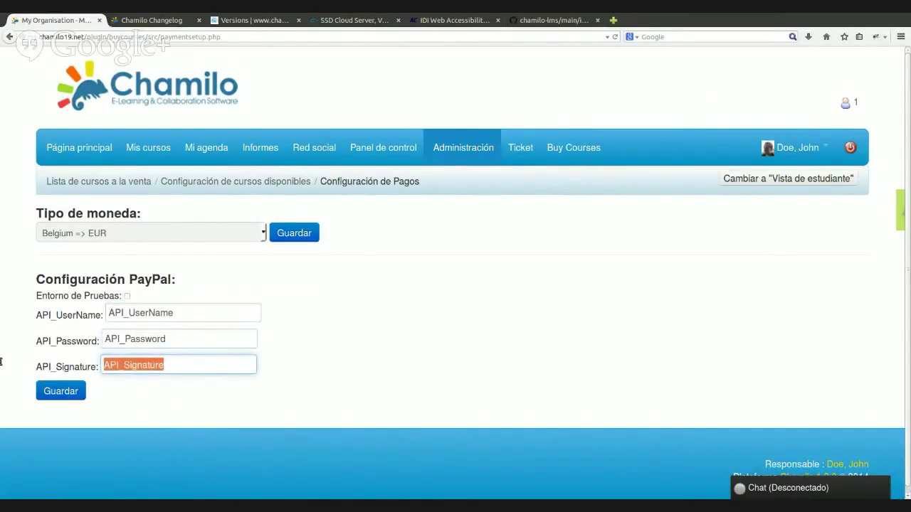
pyautogui.click(55, 400)
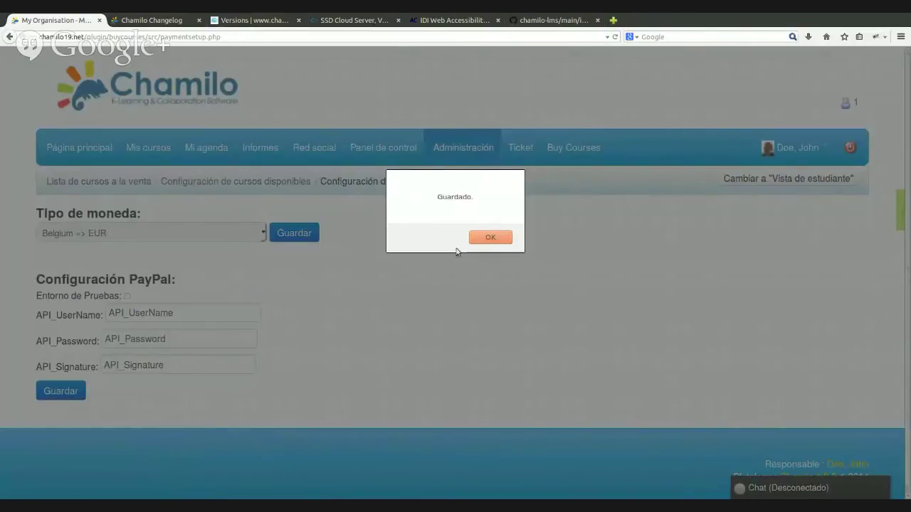
pyautogui.click(490, 237)
pyautogui.click(559, 148)
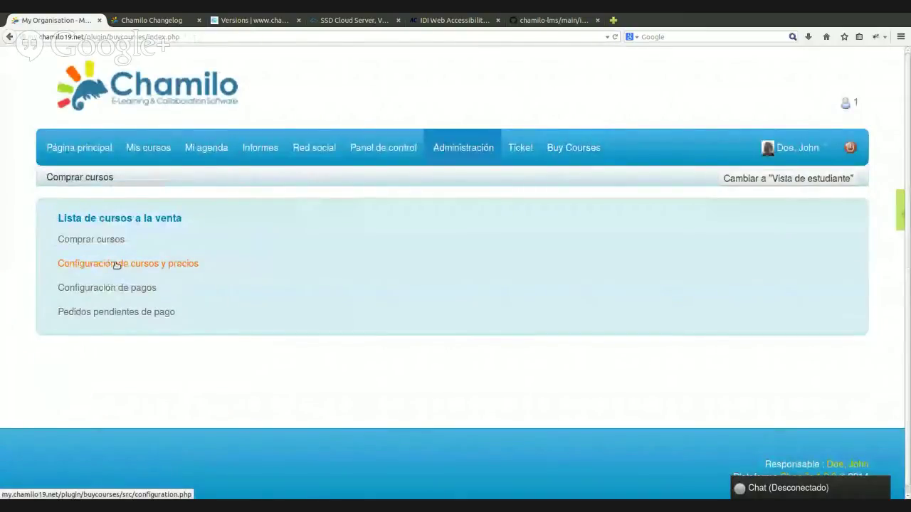
# Step: Price the Matemáticas course at 25 and mark it visible for sale in the course configuration
pyautogui.click(116, 263)
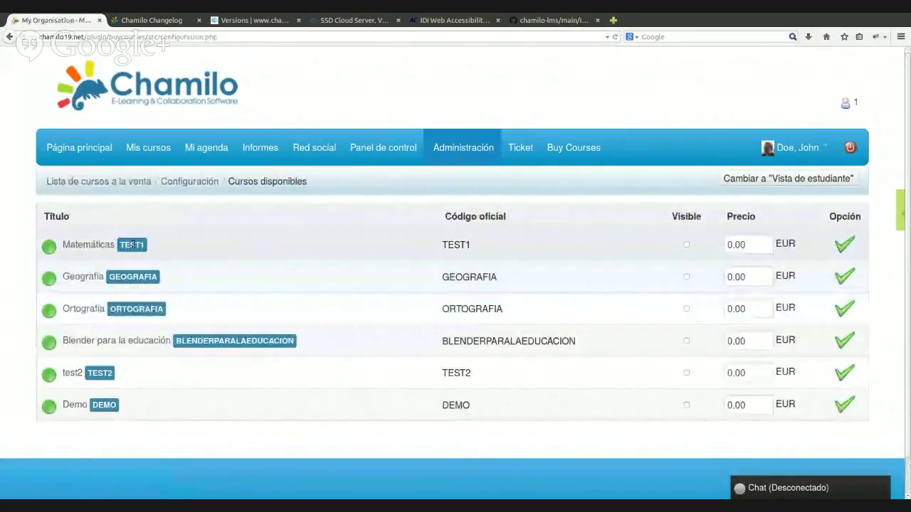
pyautogui.press('Tab')
pyautogui.write('25')
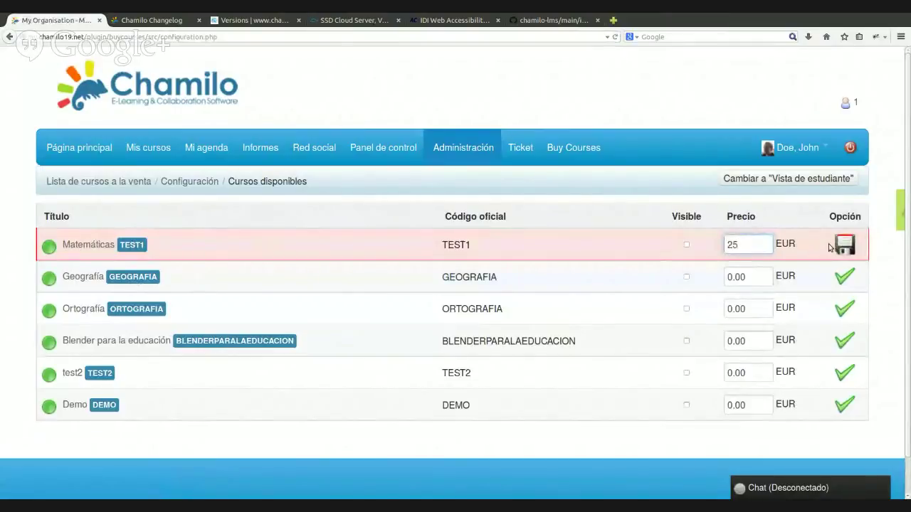
pyautogui.click(686, 245)
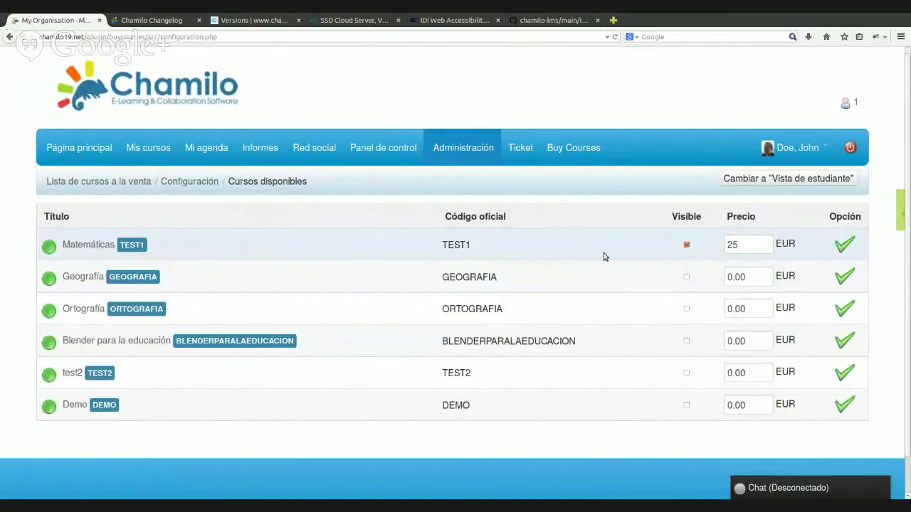
pyautogui.click(572, 149)
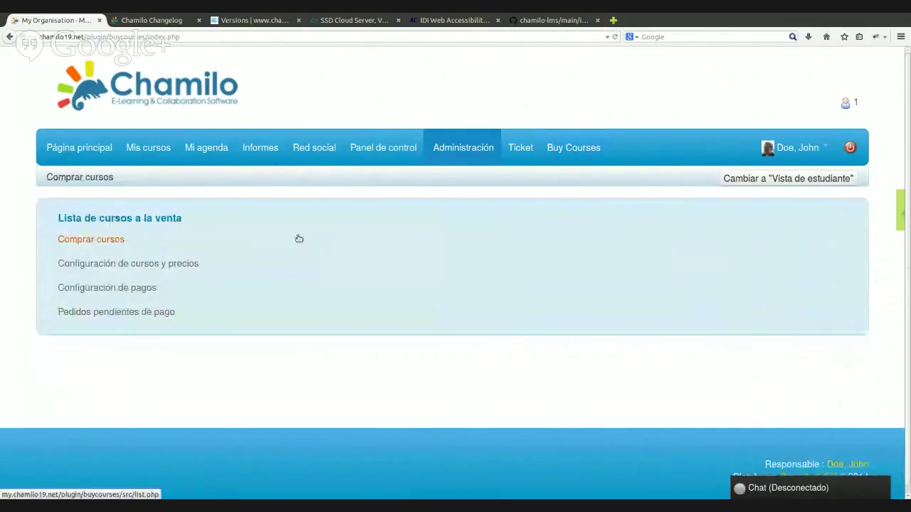
# Step: View the Comprar cursos catalogue showing Matemáticas offered at 25.00 EUR
pyautogui.click(98, 240)
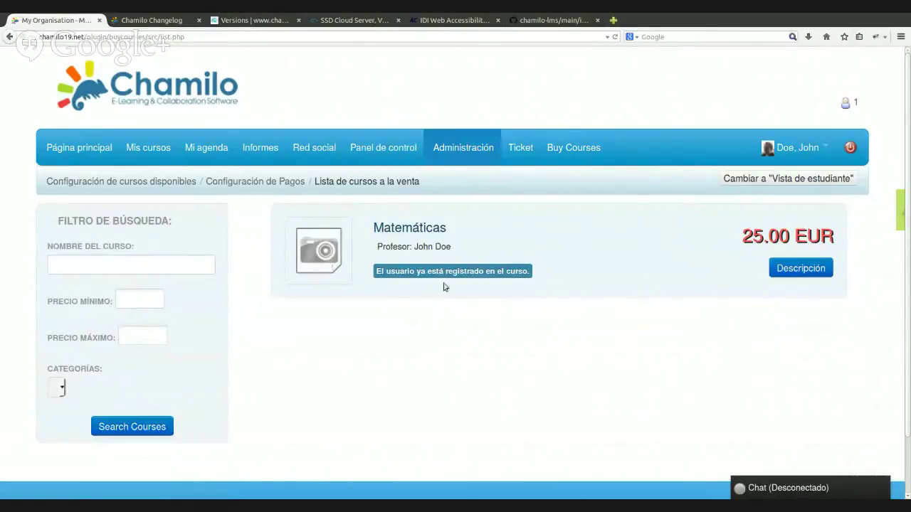
pyautogui.moveTo(531, 273); pyautogui.dragTo(486, 258)
pyautogui.click(549, 267)
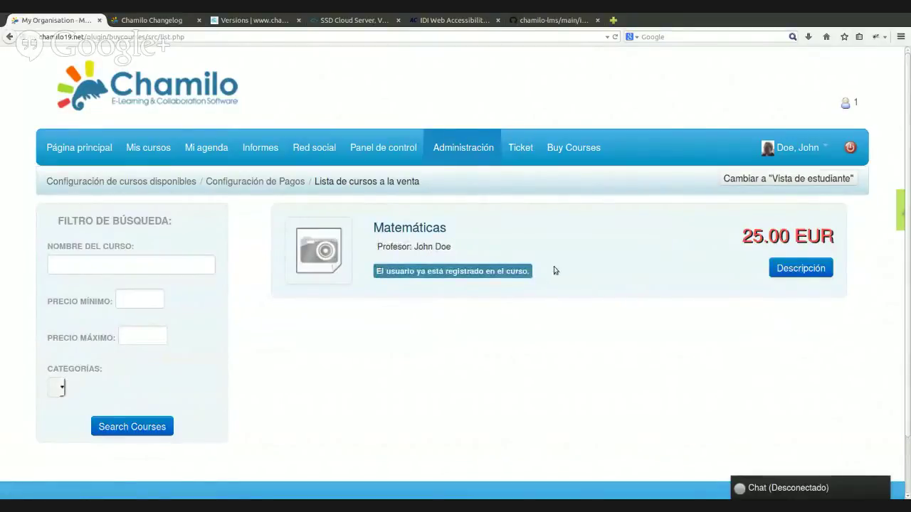